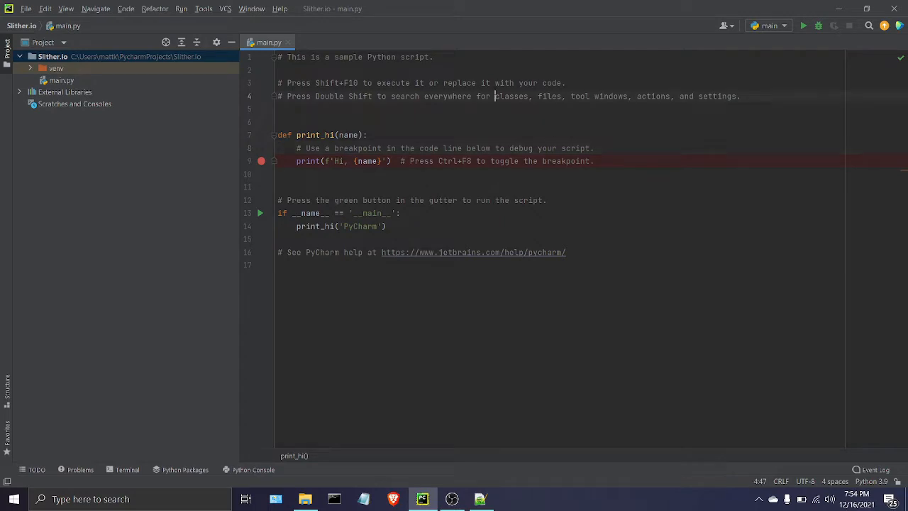
- Review the sample main.py script, highlighting its shortcut comments and the print_hi function
{"action": "left_click_drag", "start_coordinate": [608, 148], "coordinate": [279, 83]}
{"action": "left_click", "coordinate": [579, 186]}
{"action": "left_click_drag", "start_coordinate": [448, 83], "coordinate": [491, 123]}
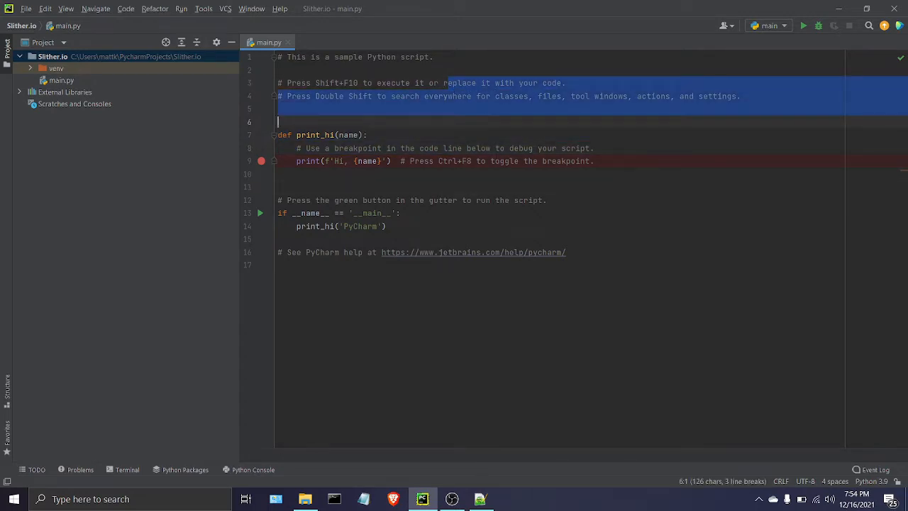
{"action": "double_click", "coordinate": [467, 161]}
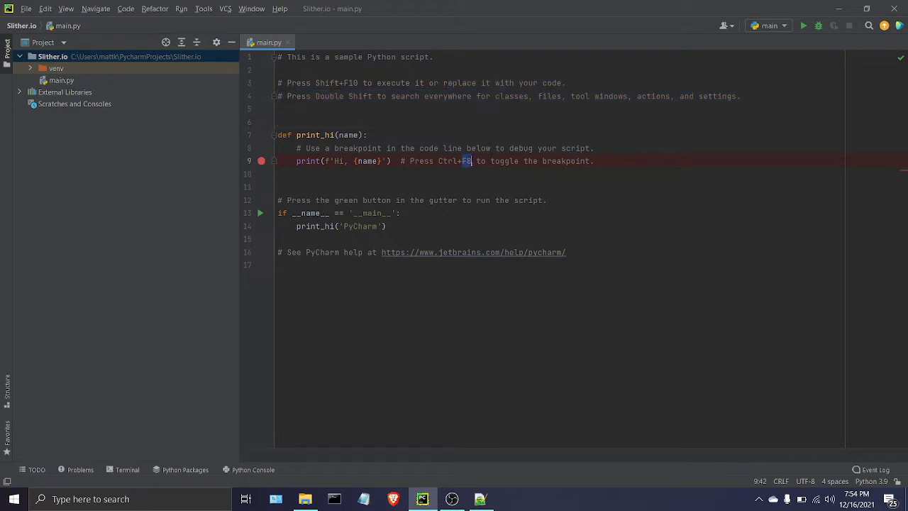
{"action": "left_click_drag", "start_coordinate": [439, 161], "coordinate": [376, 135]}
{"action": "double_click", "coordinate": [448, 161]}
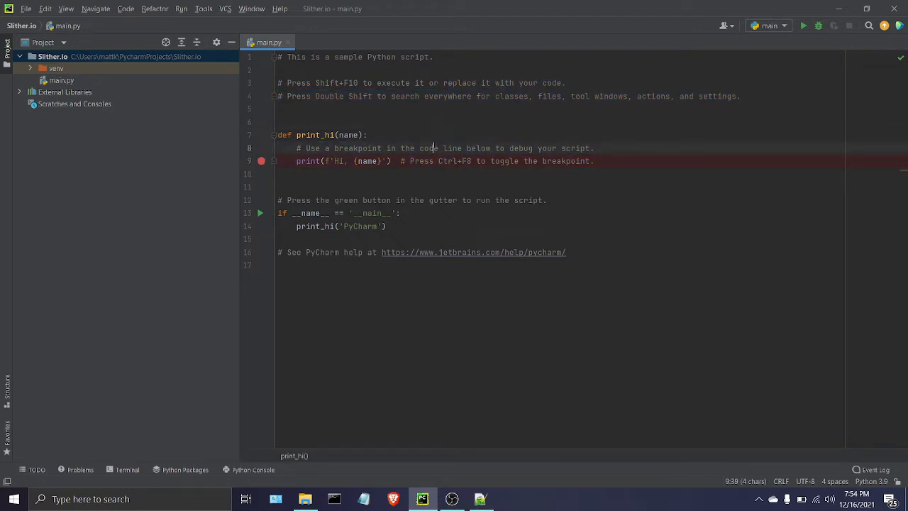
{"action": "double_click", "coordinate": [433, 147]}
{"action": "mouse_move", "coordinate": [278, 109]}
{"action": "left_mouse_down"}
{"action": "mouse_move", "coordinate": [416, 220]}
{"action": "mouse_move", "coordinate": [306, 96]}
{"action": "left_mouse_up"}
{"action": "left_click", "coordinate": [416, 238]}
- Look over the rest of the sample script and select main.py in the project tree
{"action": "left_click", "coordinate": [425, 227]}
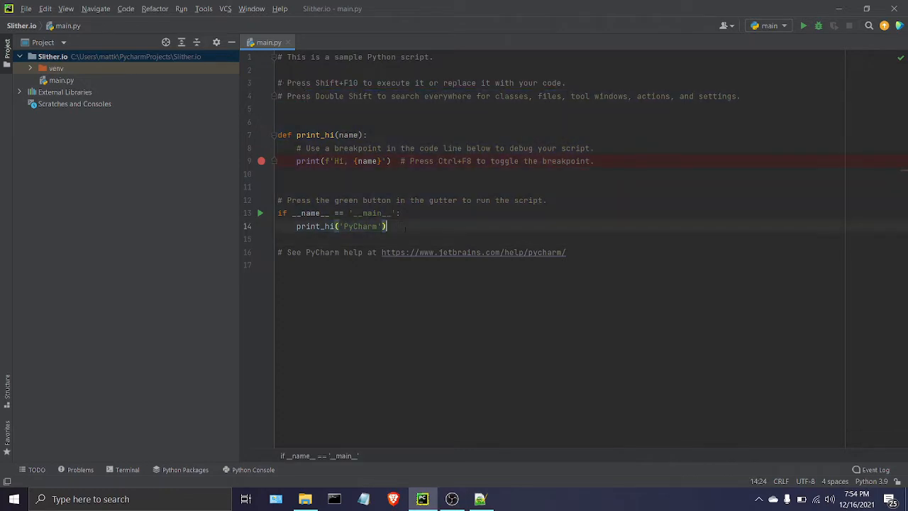
{"action": "left_click_drag", "start_coordinate": [278, 121], "coordinate": [432, 200]}
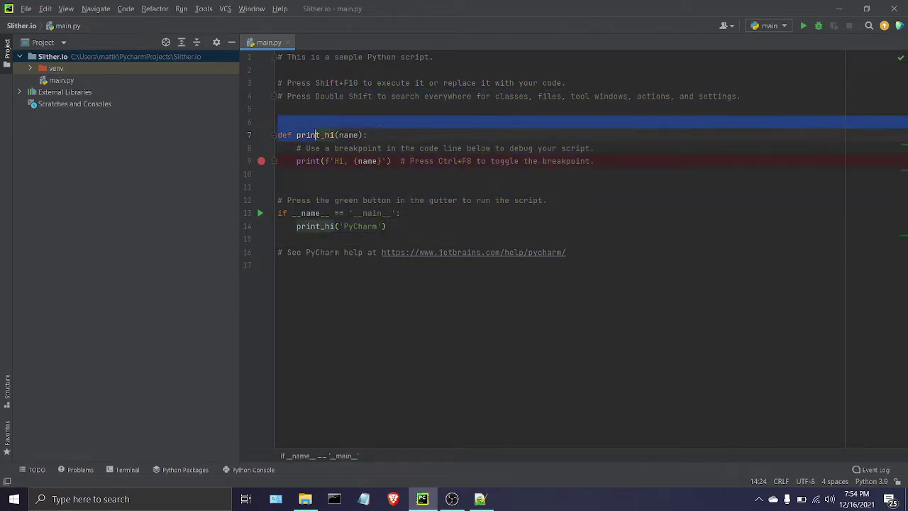
{"action": "left_click", "coordinate": [427, 225]}
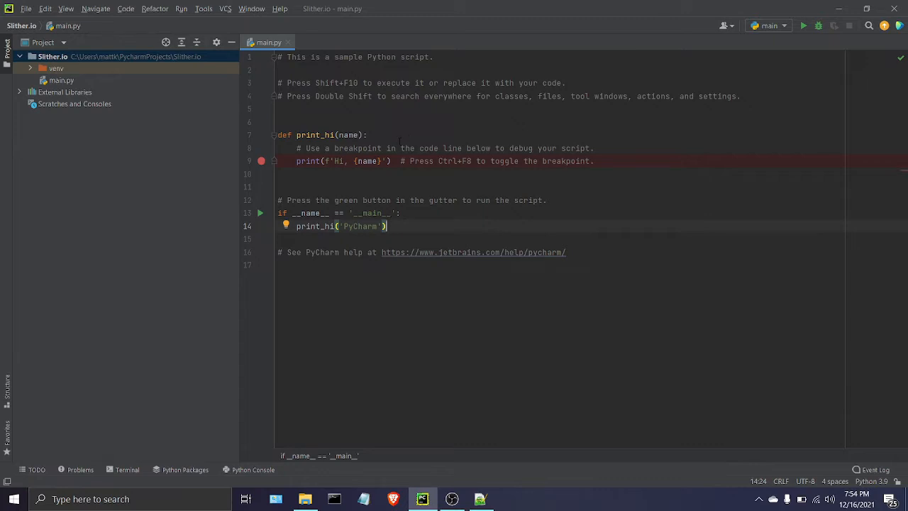
{"action": "mouse_move", "coordinate": [422, 499]}
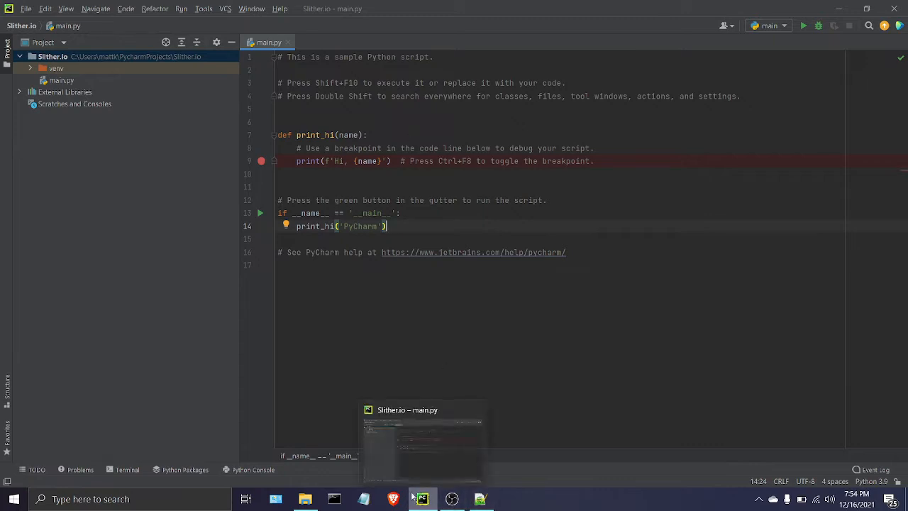
{"action": "mouse_move", "coordinate": [298, 266]}
{"action": "left_mouse_down"}
{"action": "mouse_move", "coordinate": [347, 149]}
{"action": "mouse_move", "coordinate": [387, 115]}
{"action": "left_mouse_up"}
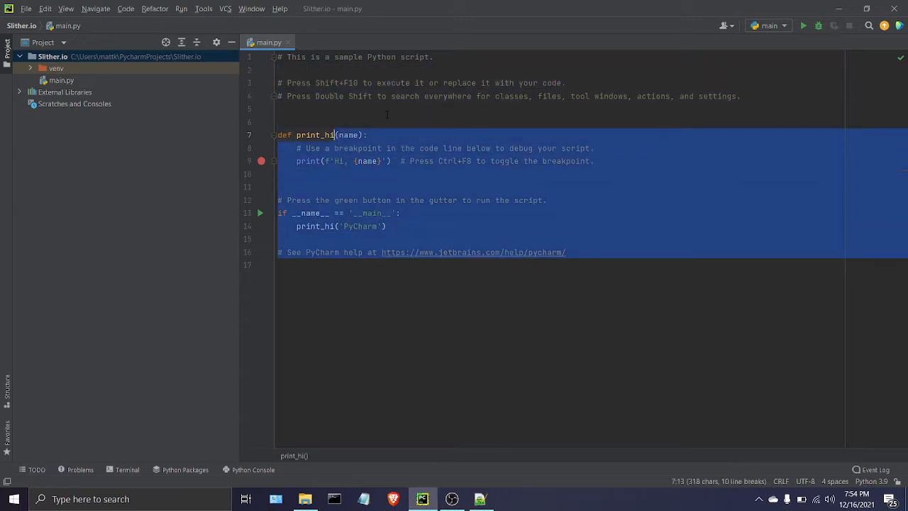
{"action": "left_click", "coordinate": [387, 115]}
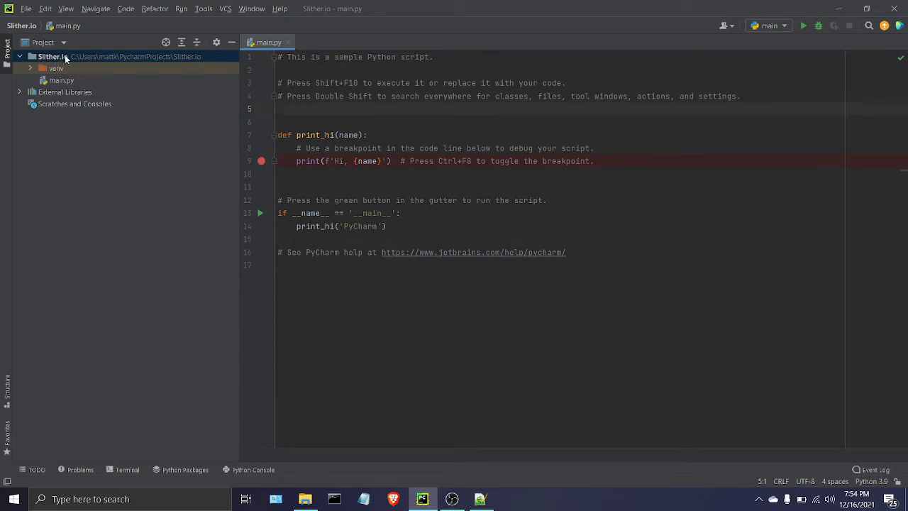
{"action": "left_click", "coordinate": [60, 80]}
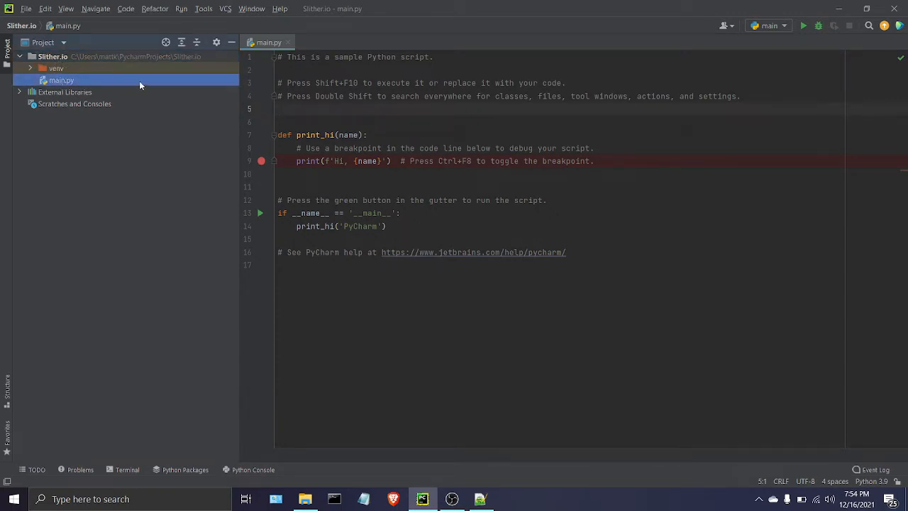
{"action": "left_click", "coordinate": [381, 161]}
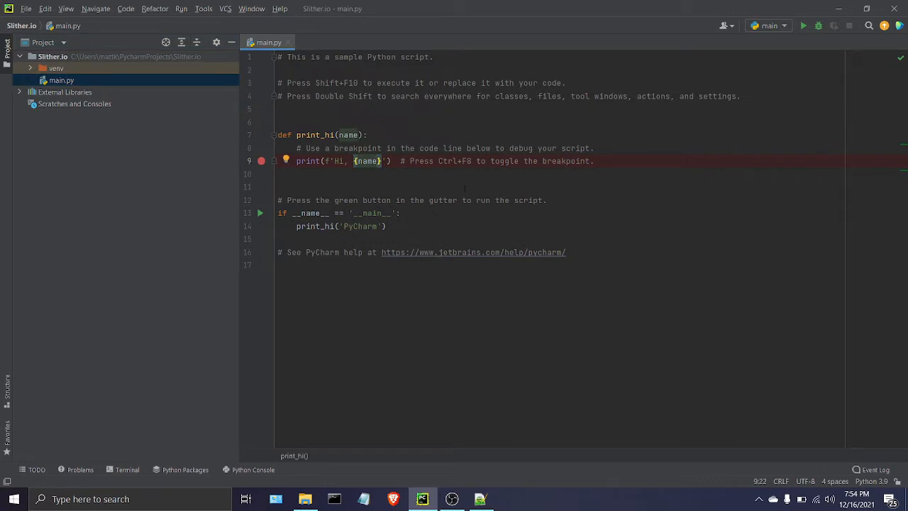
{"action": "left_click", "coordinate": [431, 200]}
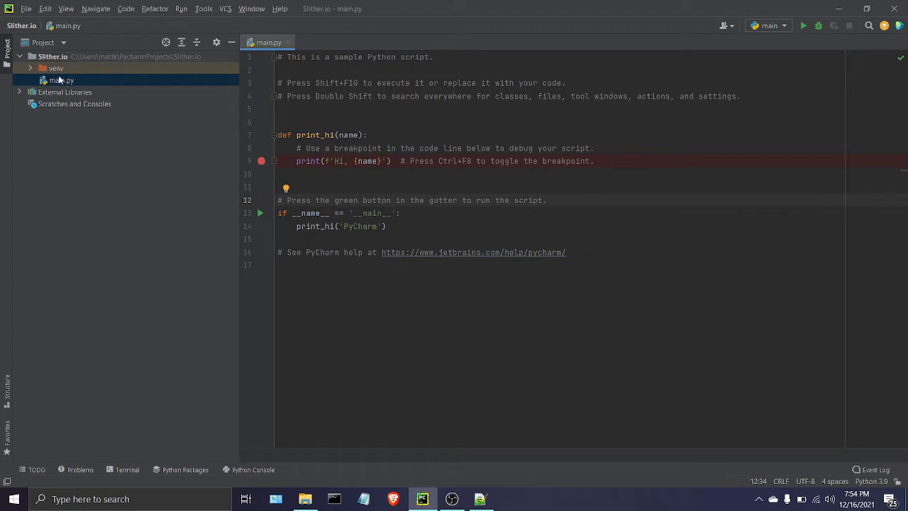
- Go to File > Settings > Project: Slither.io > Python Interpreter
{"action": "left_click", "coordinate": [26, 10]}
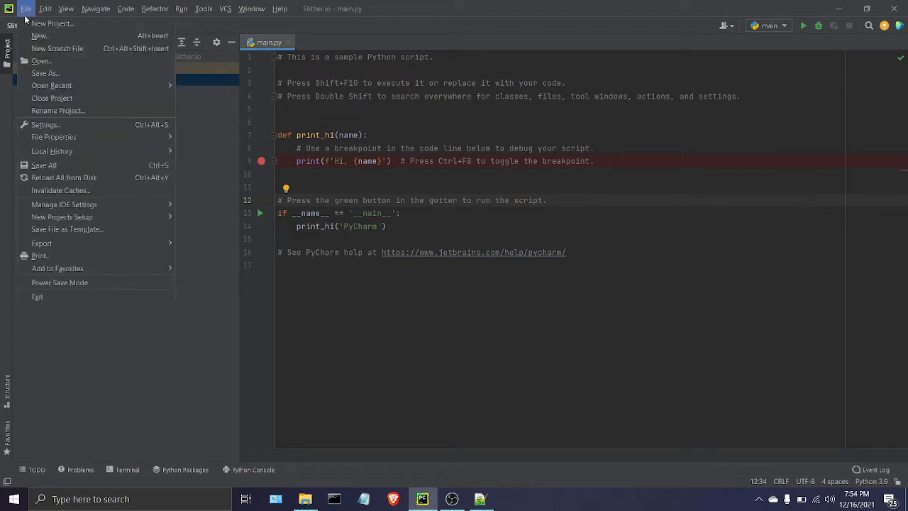
{"action": "left_click", "coordinate": [61, 125]}
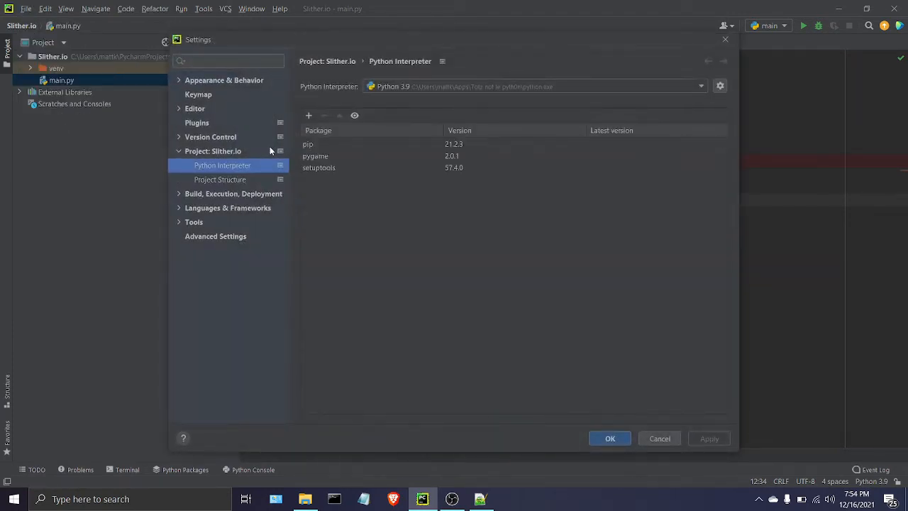
{"action": "left_click", "coordinate": [203, 152]}
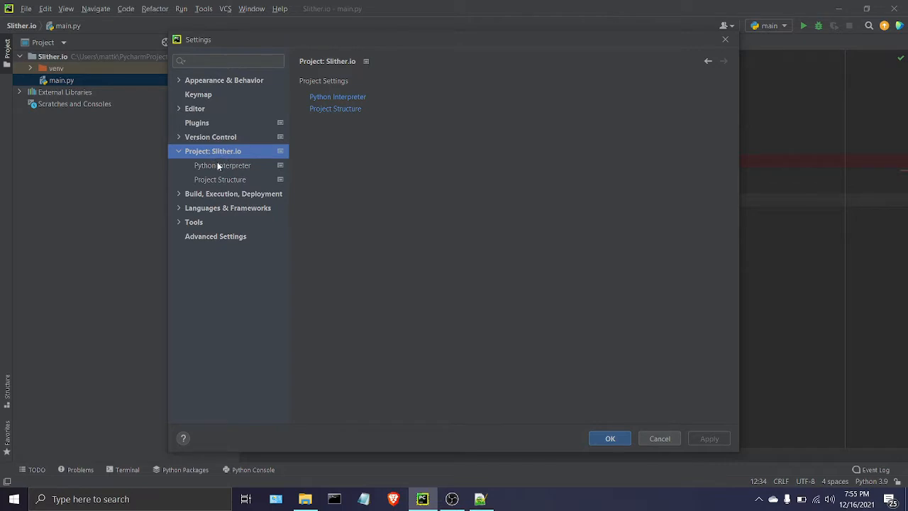
{"action": "left_click", "coordinate": [218, 166]}
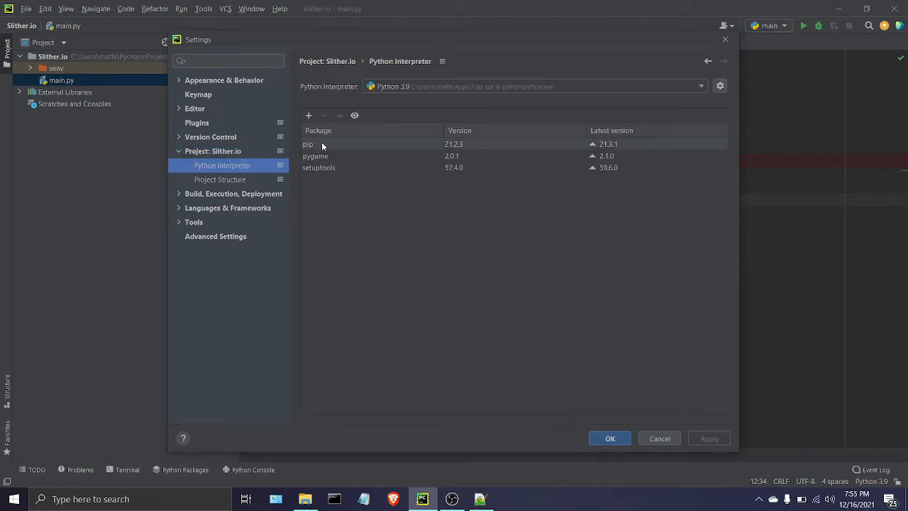
- Reselect Python 3.9 as the project interpreter and select the installed pygame 2.0.1 package
{"action": "left_click", "coordinate": [369, 88]}
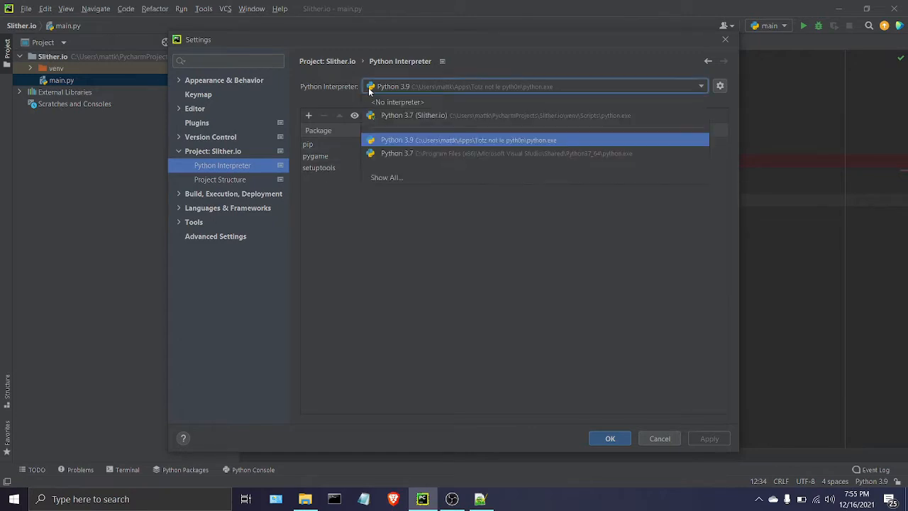
{"action": "left_click", "coordinate": [382, 104]}
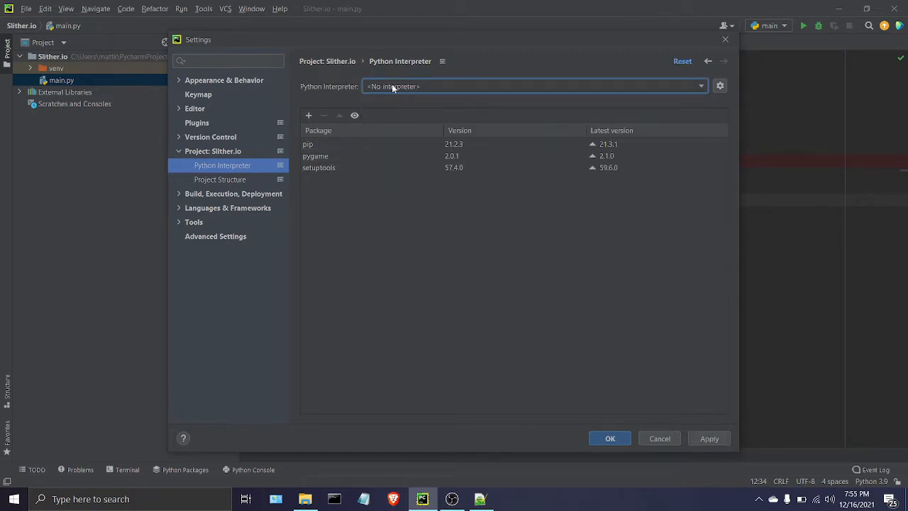
{"action": "left_click", "coordinate": [392, 86]}
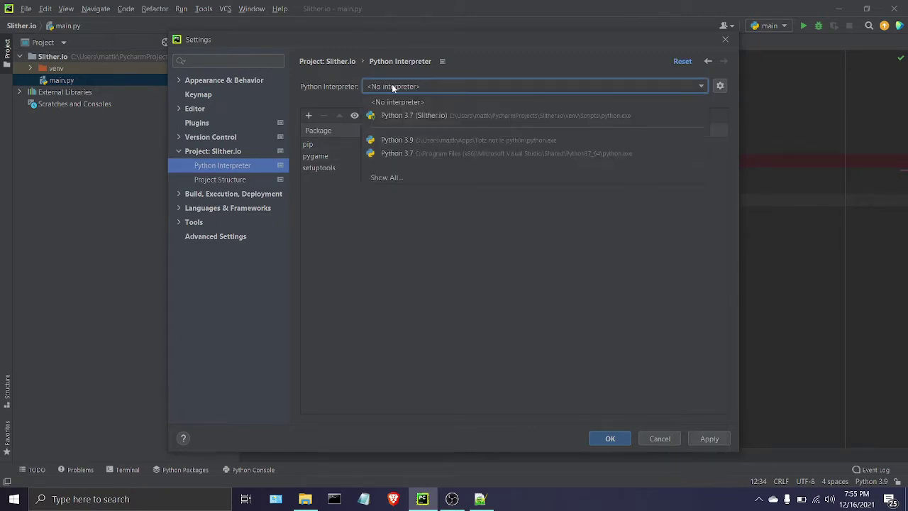
{"action": "left_click", "coordinate": [396, 142]}
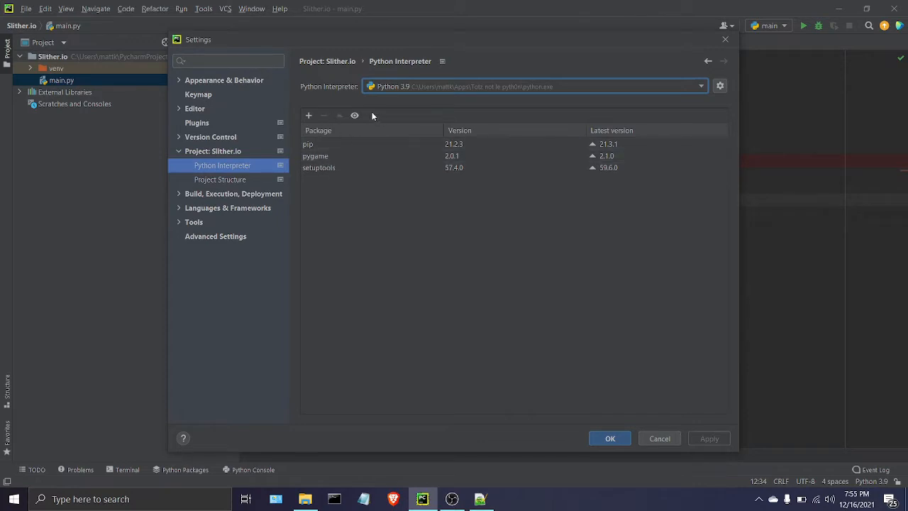
{"action": "left_click", "coordinate": [317, 155]}
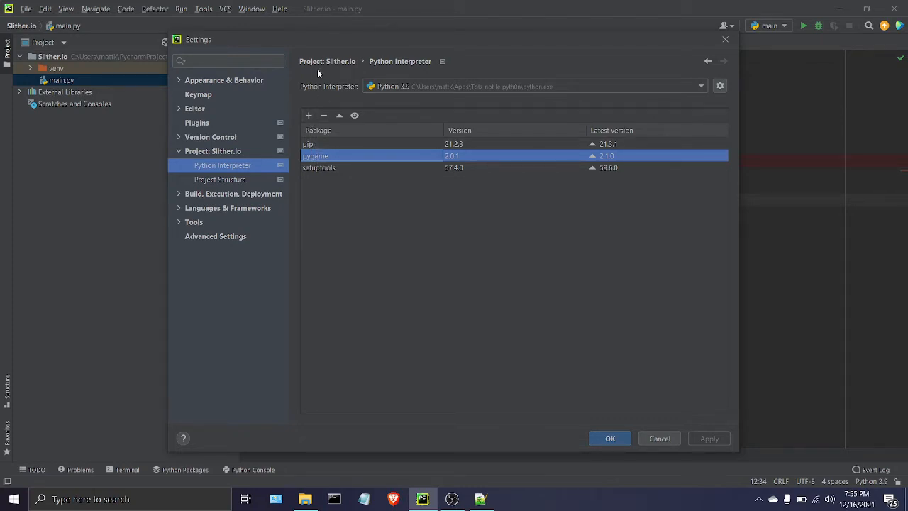
- Bring up the available-packages catalogue with + and reposition its window on screen
{"action": "left_click", "coordinate": [310, 115]}
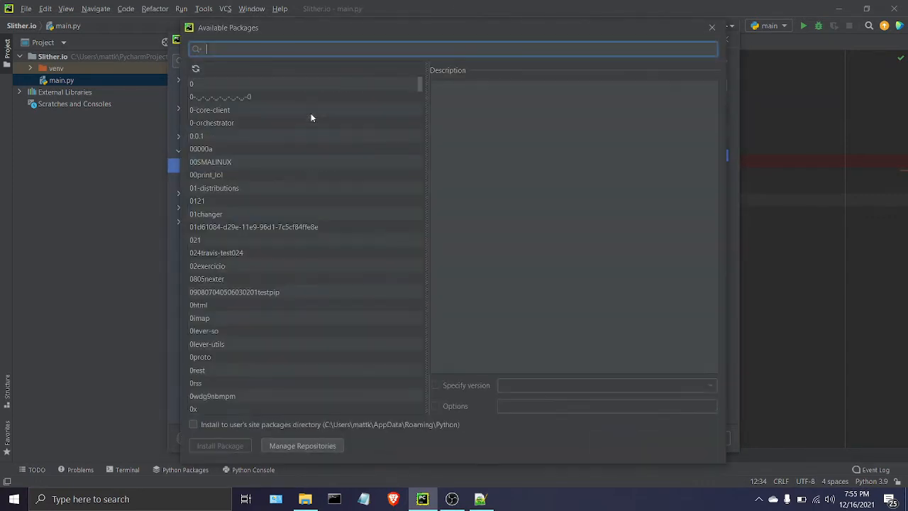
{"action": "left_click_drag", "start_coordinate": [372, 34], "coordinate": [410, 46]}
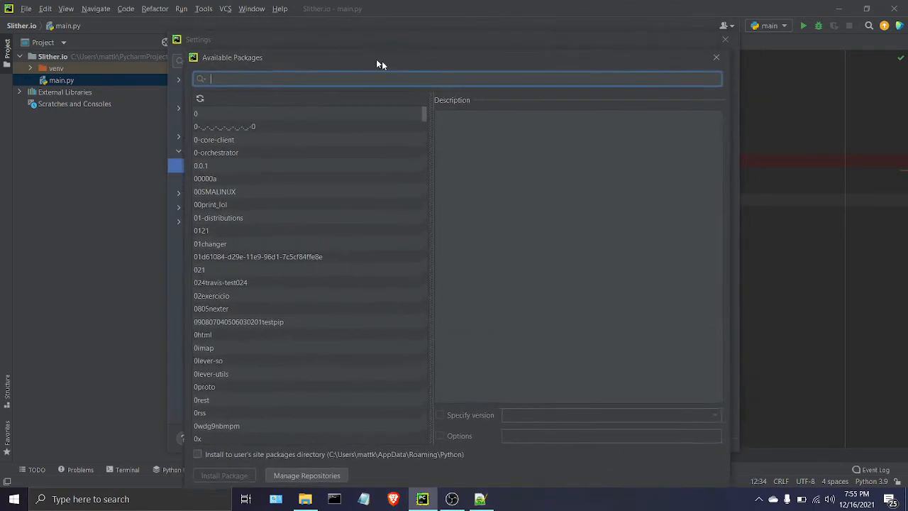
{"action": "left_click_drag", "start_coordinate": [410, 46], "coordinate": [488, 309]}
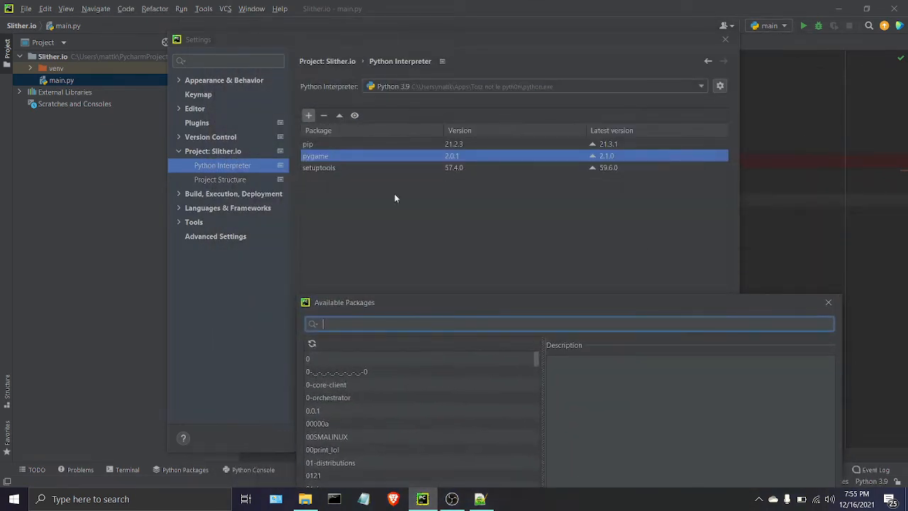
{"action": "left_click_drag", "start_coordinate": [395, 308], "coordinate": [349, 66]}
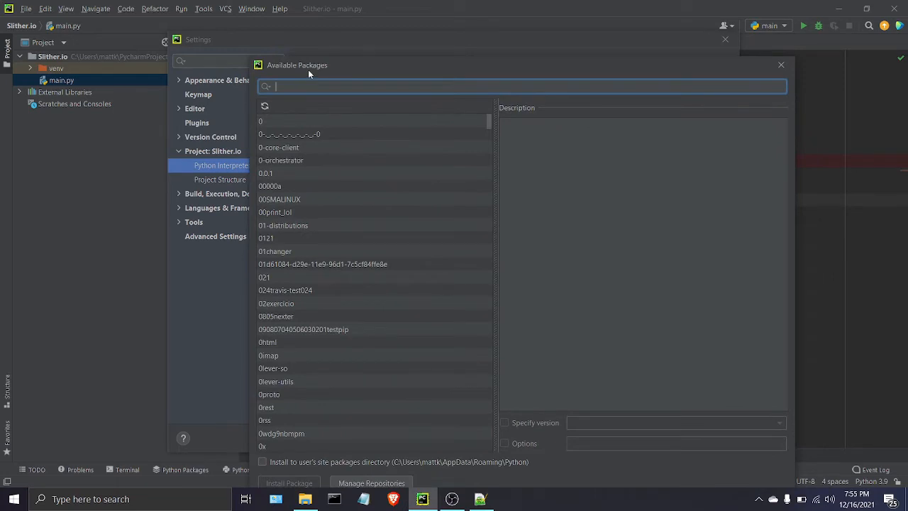
{"action": "mouse_move", "coordinate": [308, 69]}
{"action": "left_mouse_down"}
{"action": "mouse_move", "coordinate": [465, 243]}
{"action": "mouse_move", "coordinate": [441, 226]}
{"action": "mouse_move", "coordinate": [351, 93]}
{"action": "left_mouse_up"}
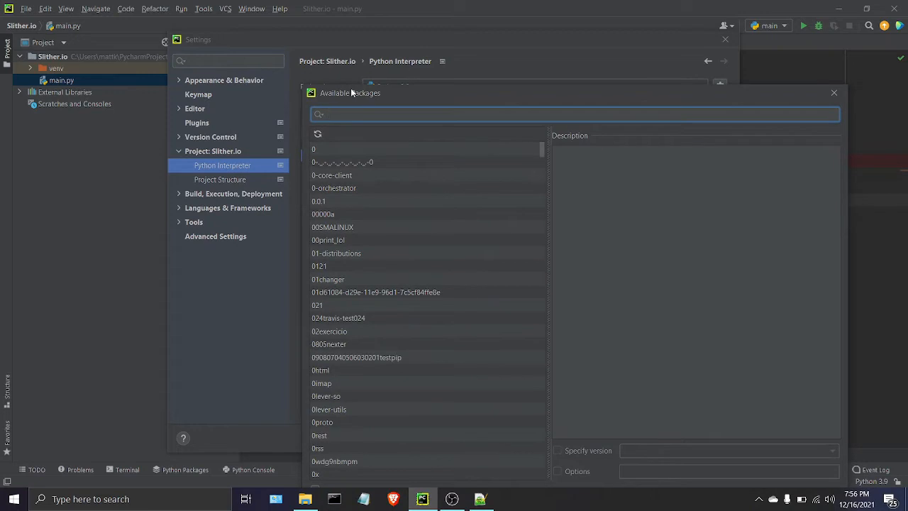
{"action": "type", "text": "pyg"}
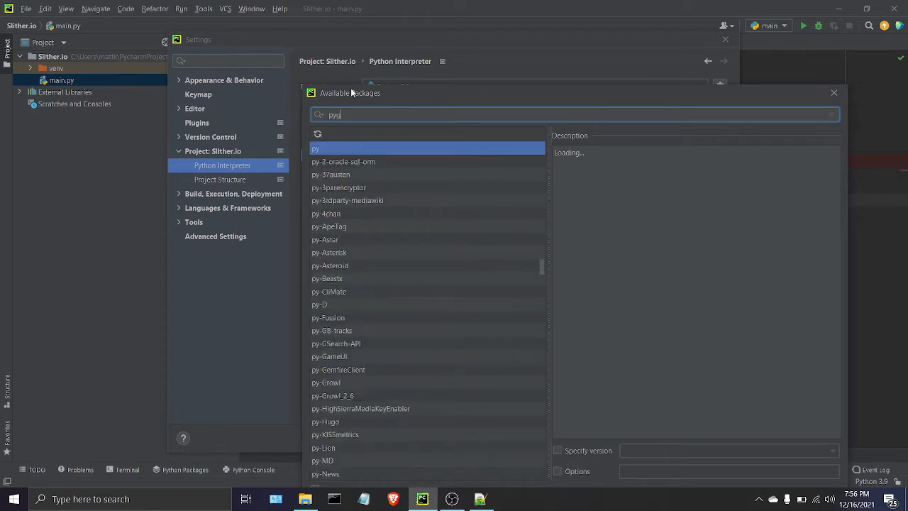
{"action": "type", "text": "ame"}
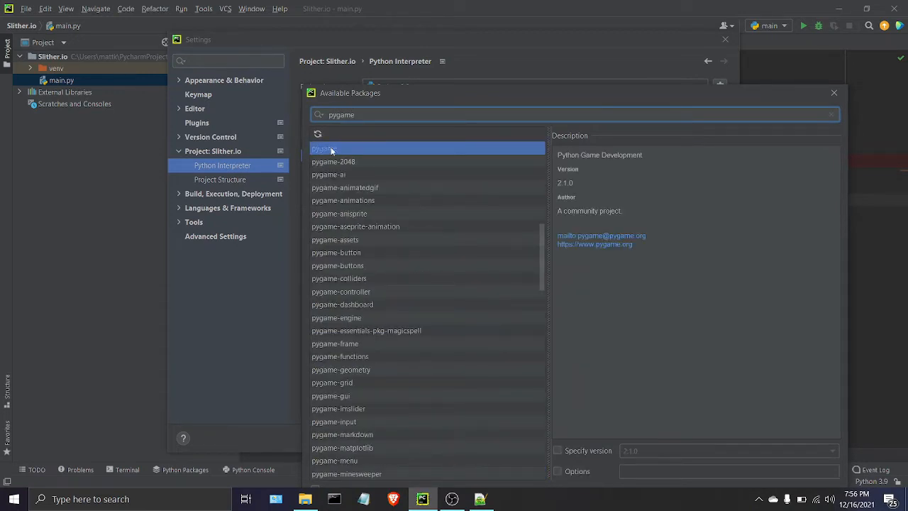
- Focus the pygame 2.1.0 result, close the catalogue and confirm the settings, keeping pygame 2.0.1
{"action": "left_click", "coordinate": [329, 147]}
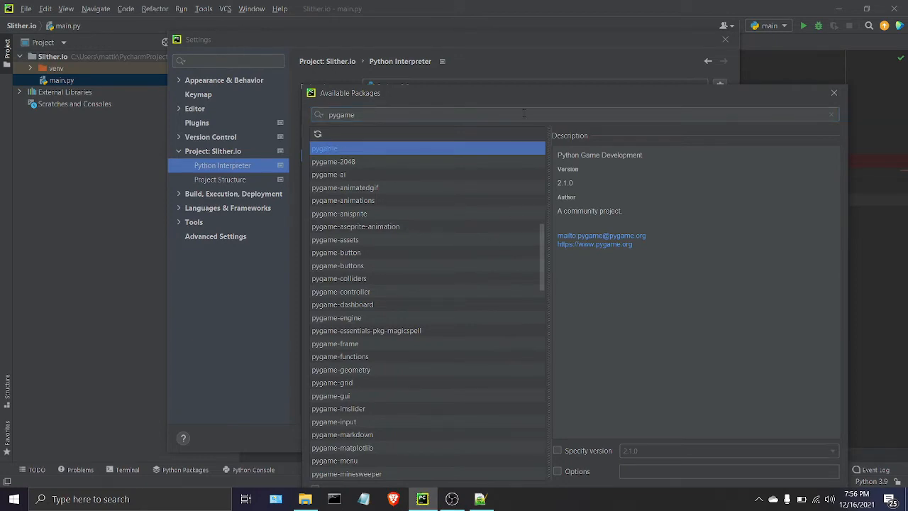
{"action": "left_click_drag", "start_coordinate": [522, 95], "coordinate": [461, 26]}
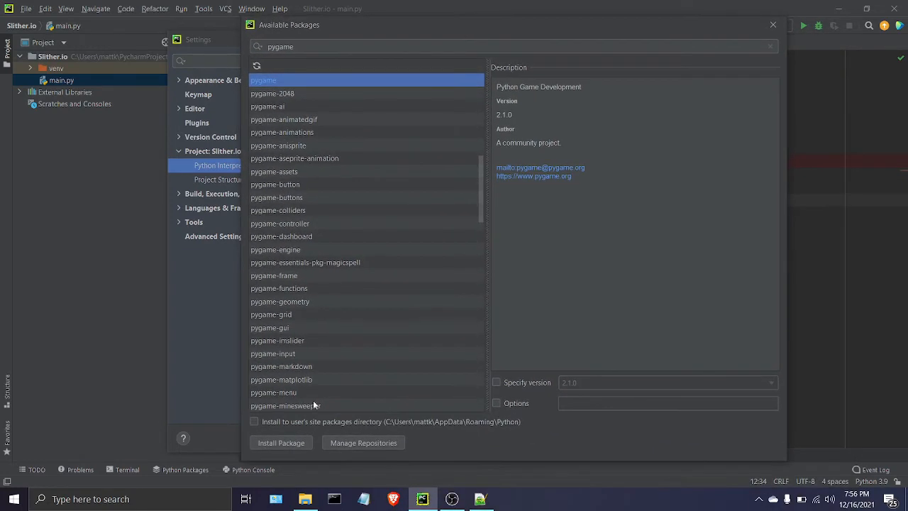
{"action": "left_click", "coordinate": [772, 25]}
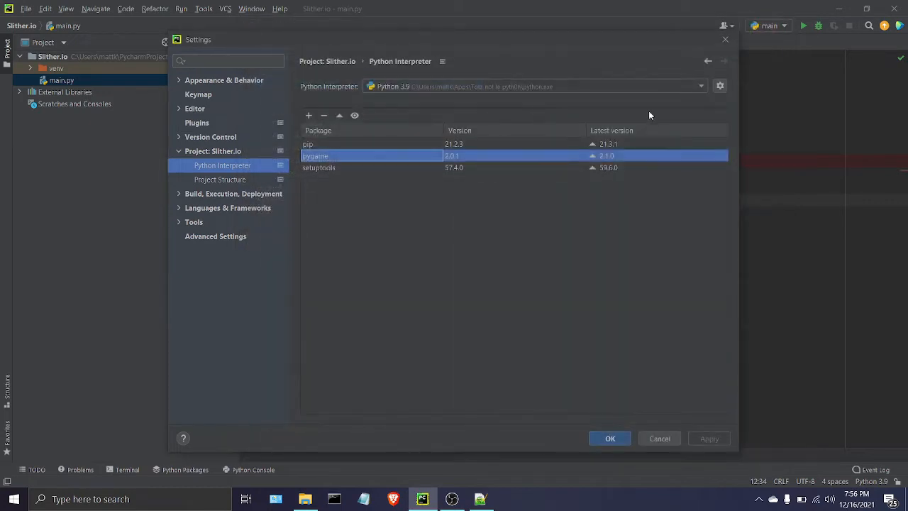
{"action": "left_click", "coordinate": [611, 438]}
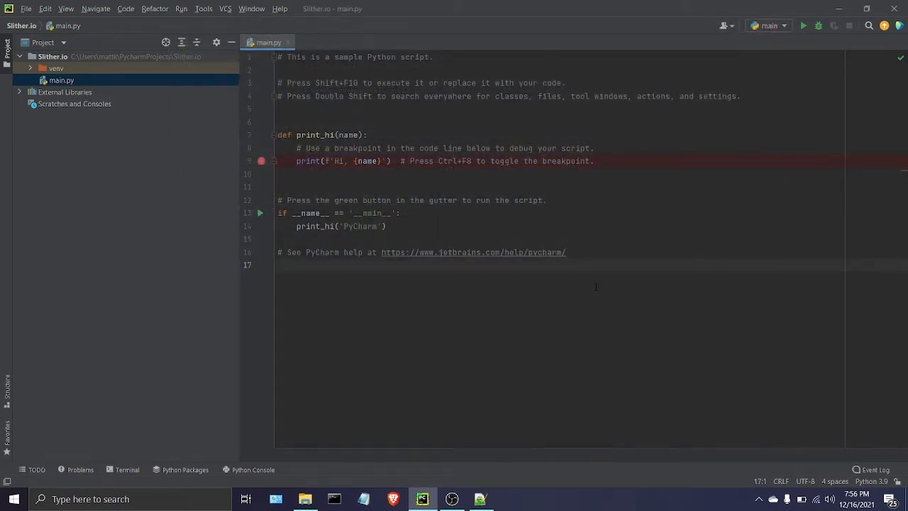
- Delete all the sample code from main.py, leaving it empty, and reselect main.py in the project tree
{"action": "key", "text": "ctrl+a"}
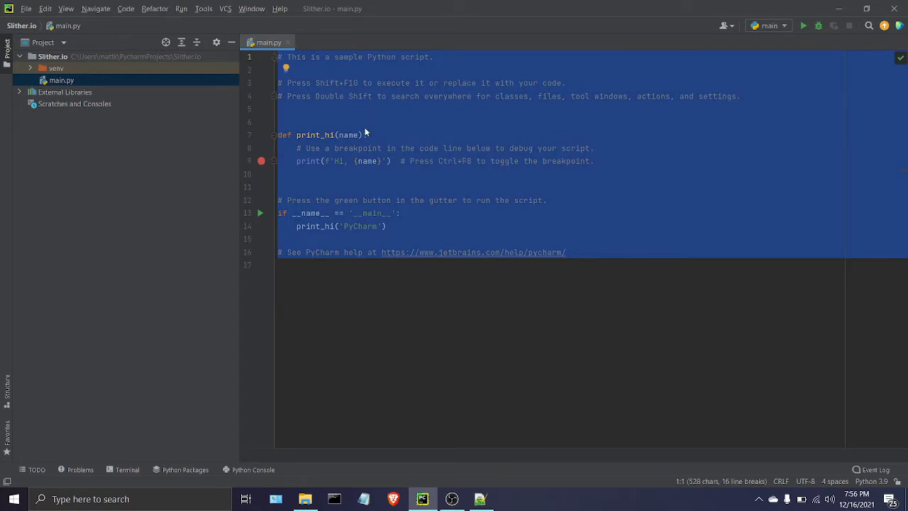
{"action": "key", "text": "BackSpace"}
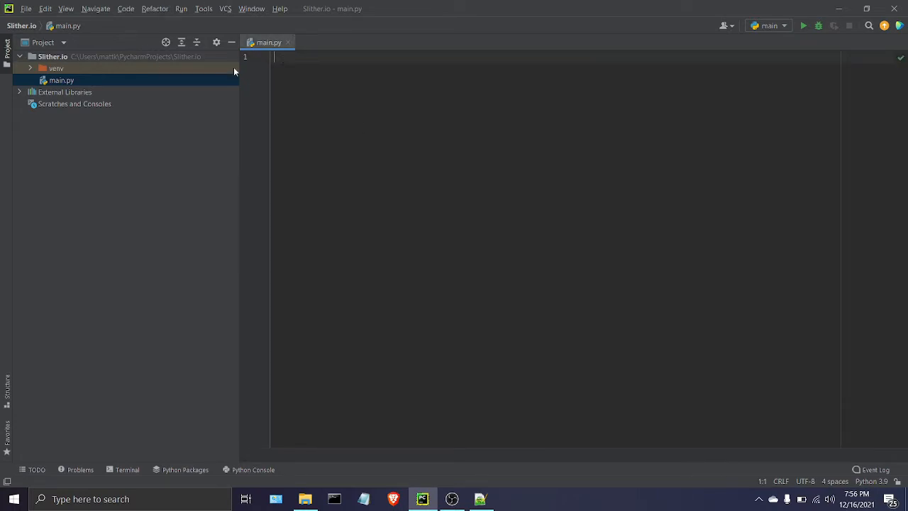
{"action": "left_click", "coordinate": [68, 80]}
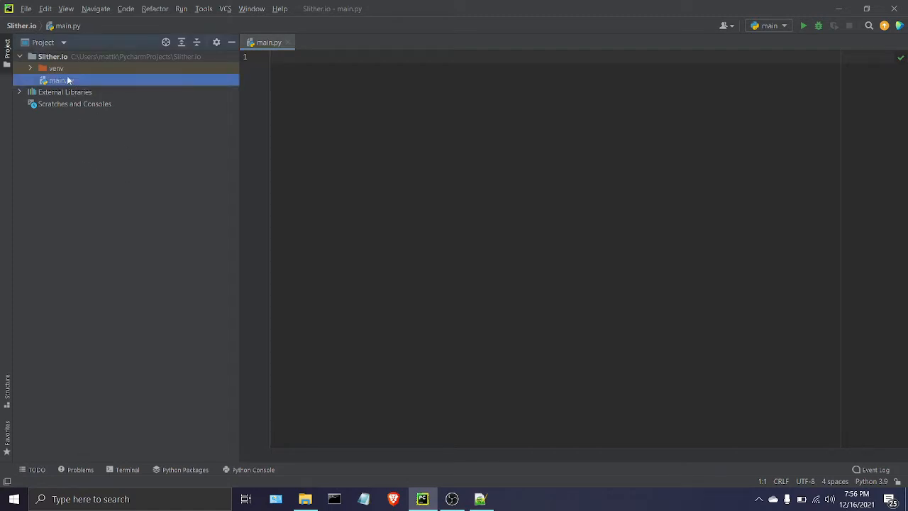
{"action": "left_click", "coordinate": [68, 68]}
{"action": "left_click", "coordinate": [64, 70]}
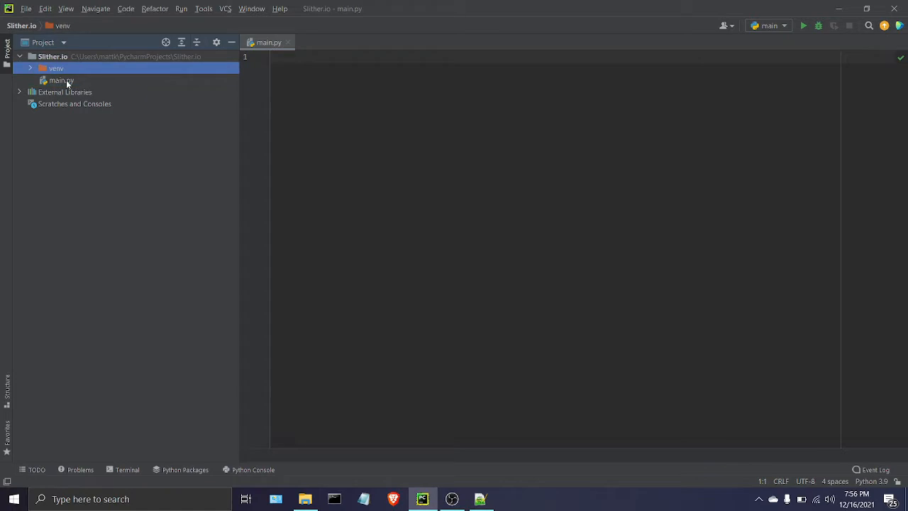
{"action": "left_click", "coordinate": [66, 82]}
{"action": "left_click", "coordinate": [63, 80]}
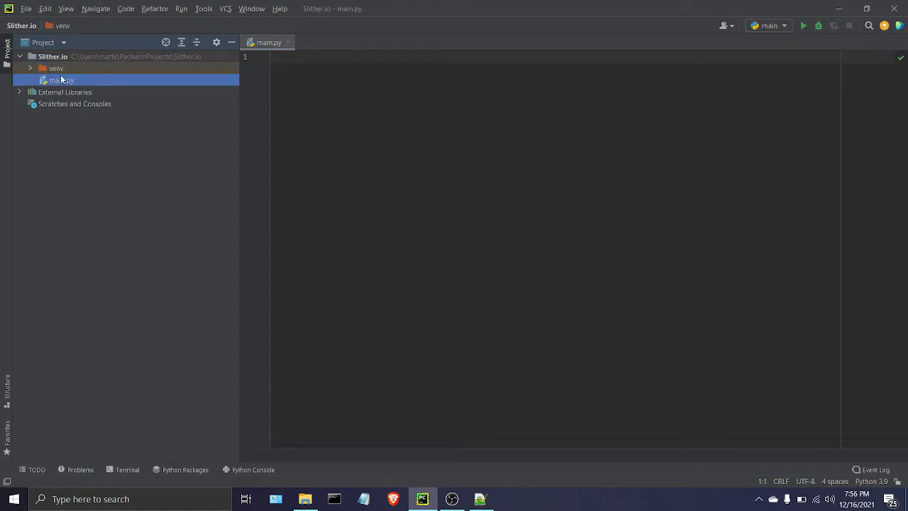
{"action": "left_click", "coordinate": [63, 68]}
- Create a new Python file MainGame.py via New > Python File on the Slither.io project root
{"action": "right_click", "coordinate": [61, 81]}
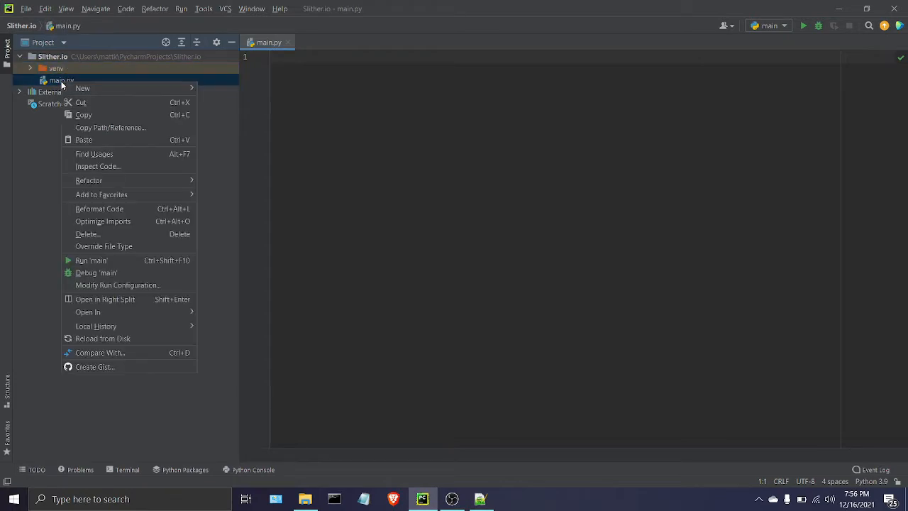
{"action": "left_click", "coordinate": [35, 152]}
{"action": "left_click", "coordinate": [55, 81]}
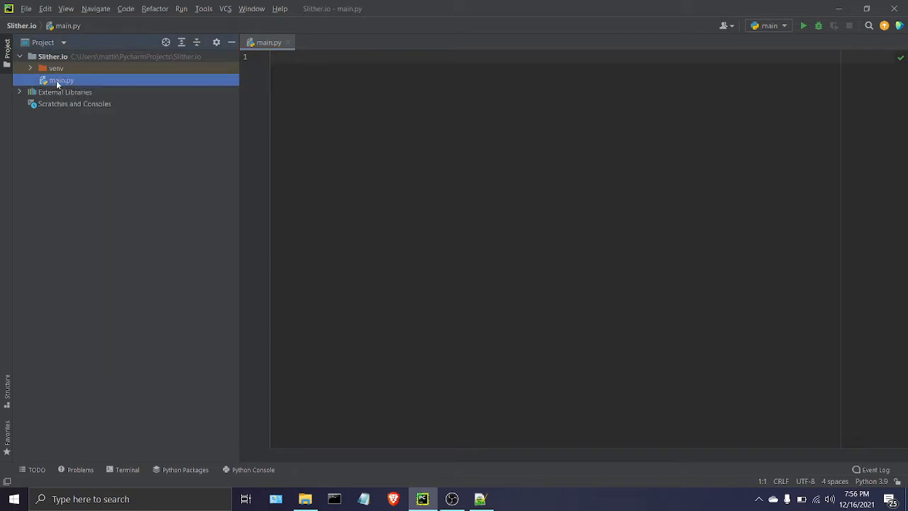
{"action": "right_click", "coordinate": [57, 82]}
{"action": "left_click", "coordinate": [32, 150]}
{"action": "right_click", "coordinate": [54, 59]}
{"action": "mouse_move", "coordinate": [77, 64]}
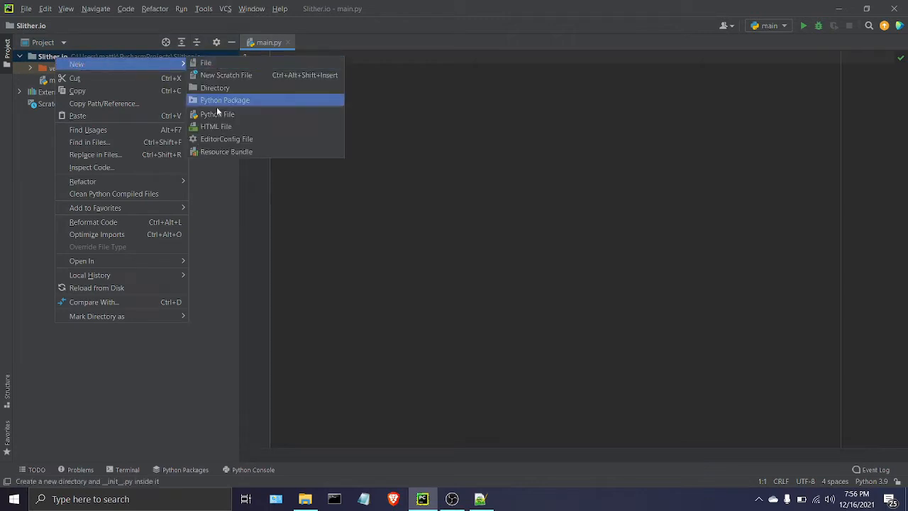
{"action": "left_click", "coordinate": [219, 115]}
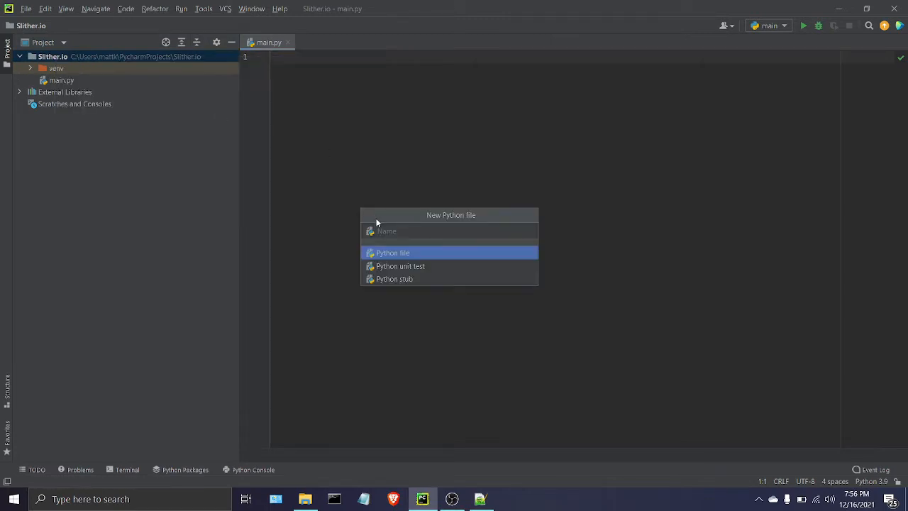
{"action": "type", "text": "M"}
{"action": "type", "text": "ainGam"}
{"action": "type", "text": "e.py"}
{"action": "key", "text": "Return"}
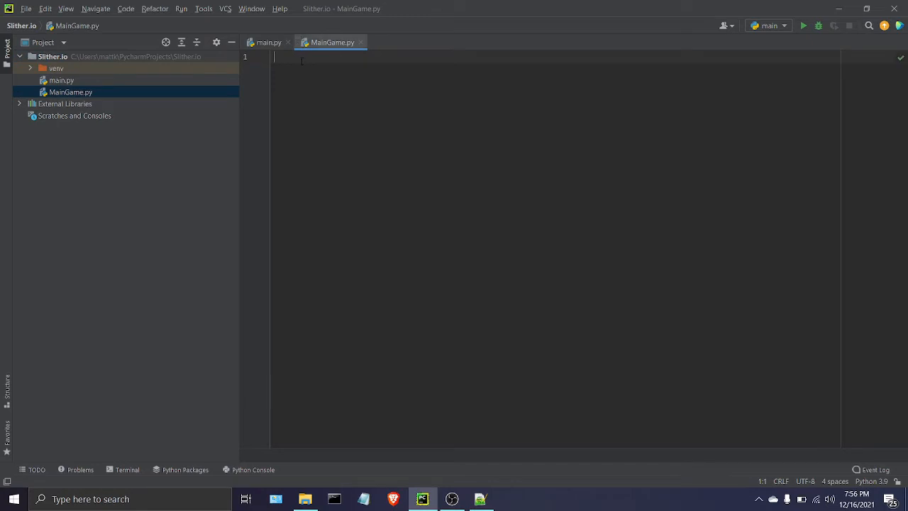
{"action": "left_click", "coordinate": [268, 43]}
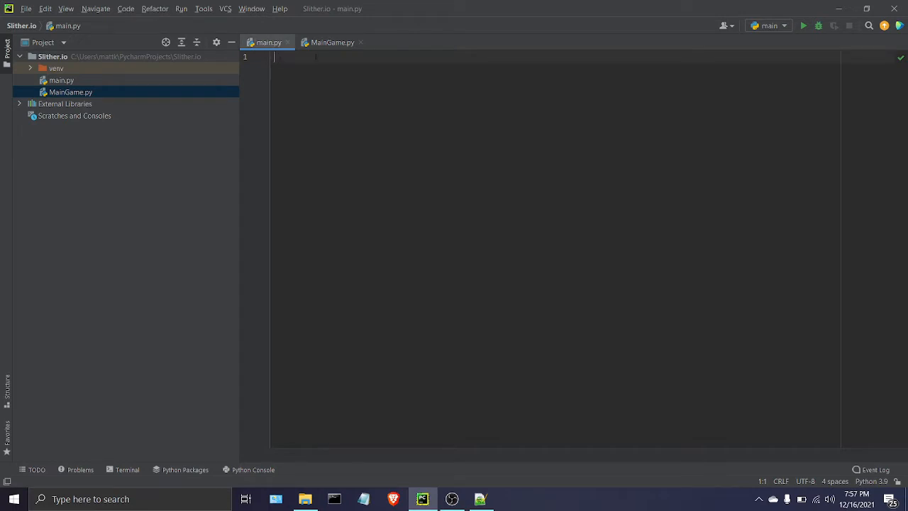
{"action": "left_click", "coordinate": [319, 44]}
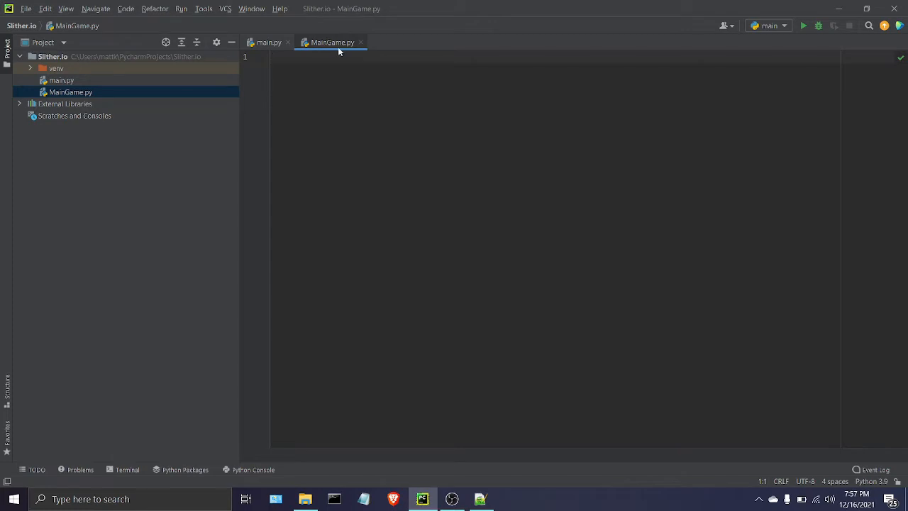
{"action": "left_click", "coordinate": [267, 44]}
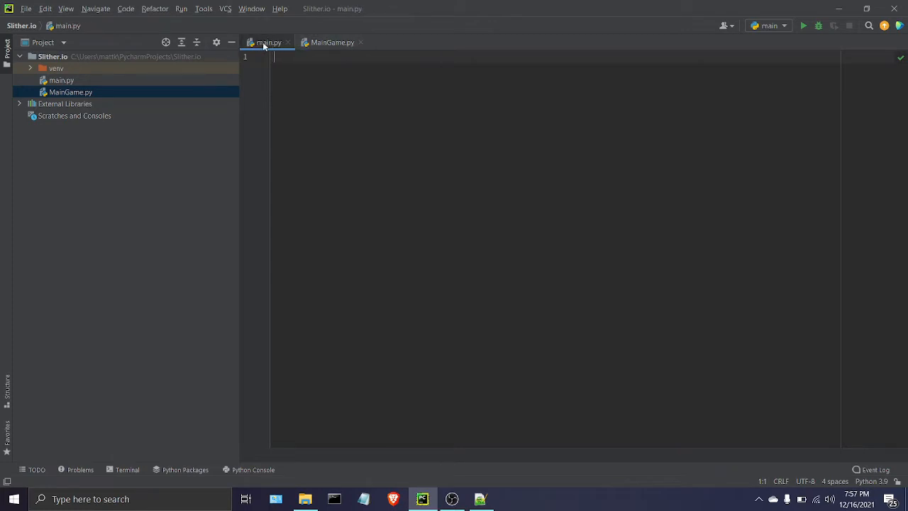
{"action": "left_click", "coordinate": [274, 57]}
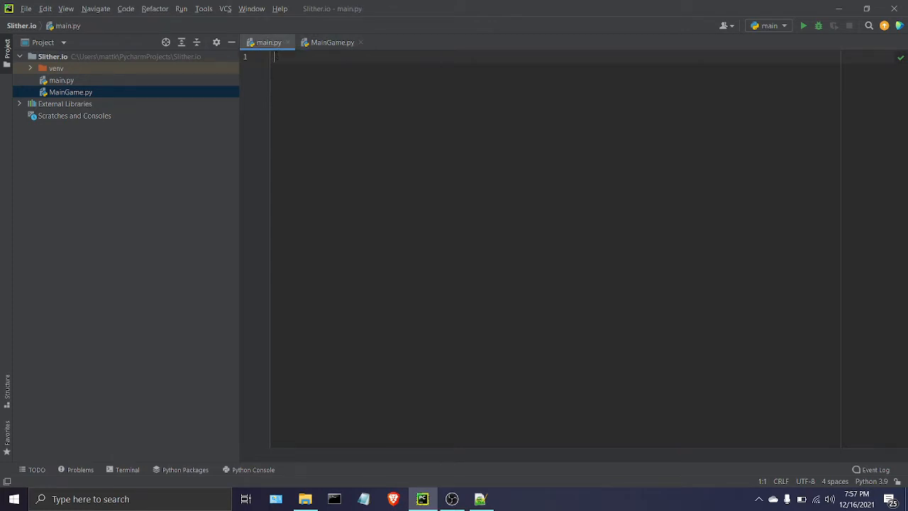
{"action": "left_click", "coordinate": [316, 43]}
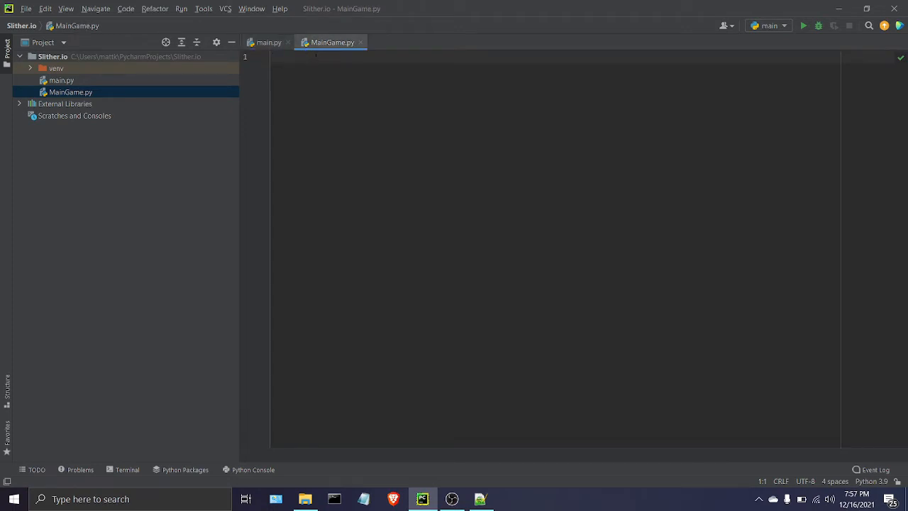
{"action": "key", "text": "Return"}
{"action": "key", "text": "Return"}
{"action": "type", "text": "class Main"}
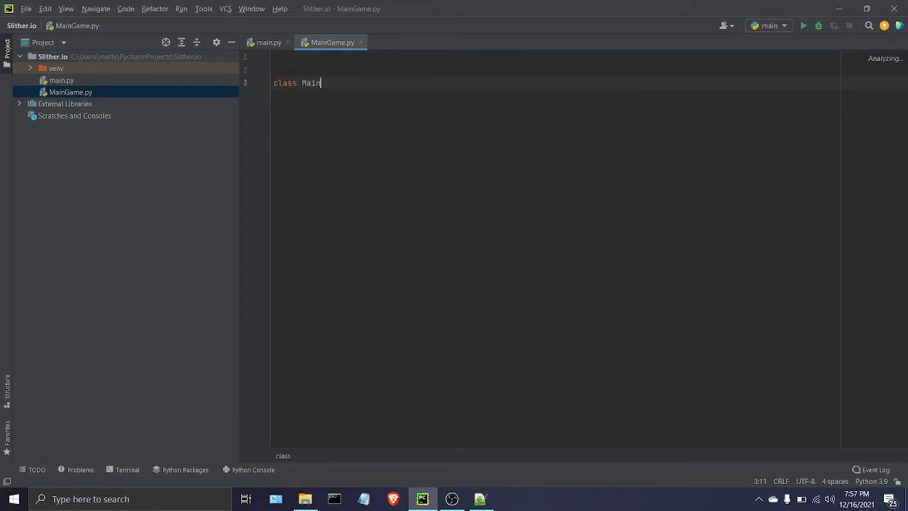
{"action": "type", "text": "Game"}
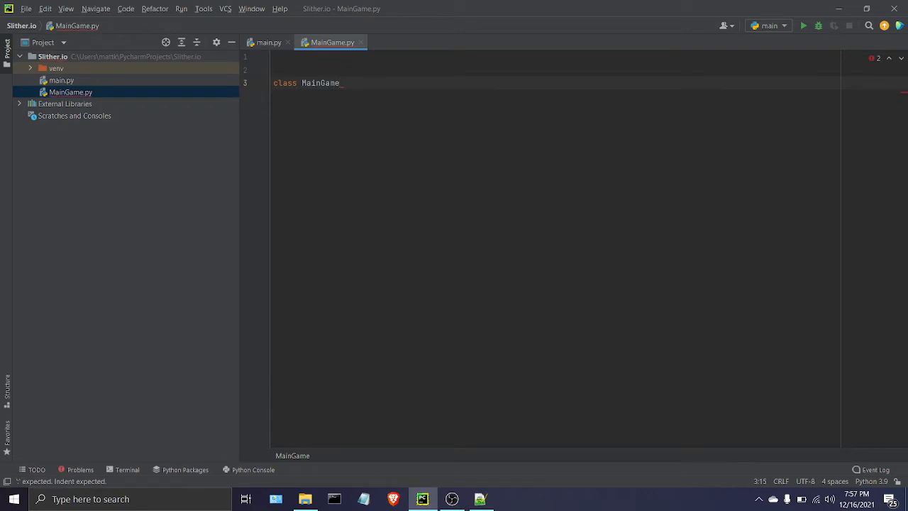
{"action": "type", "text": ":"}
- Start the MainGame class body and write the def __init__(self): method header
{"action": "key", "text": "Return"}
{"action": "type", "text": "de"}
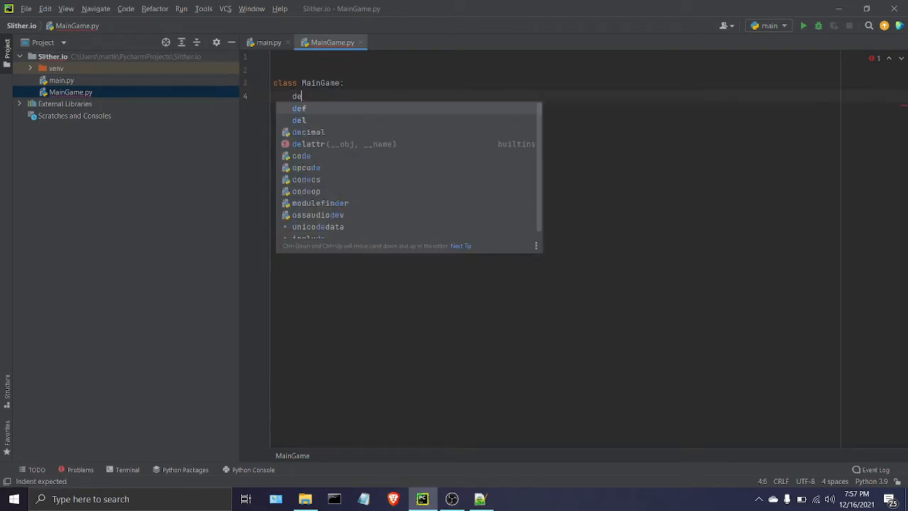
{"action": "type", "text": "f __"}
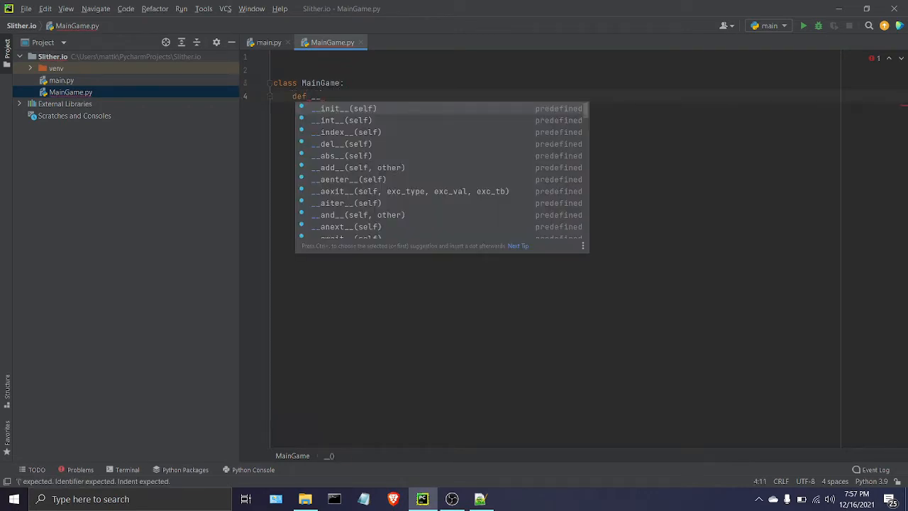
{"action": "type", "text": "init__("}
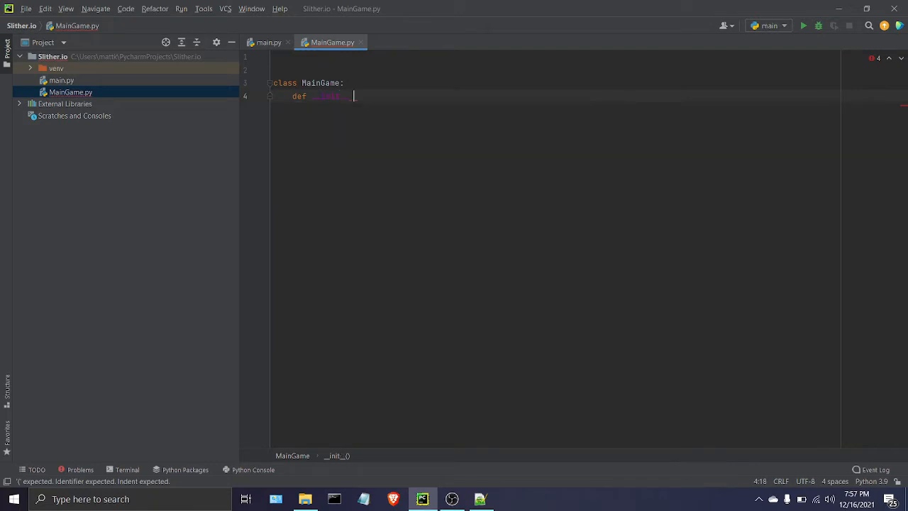
{"action": "key", "text": "BackSpace"}
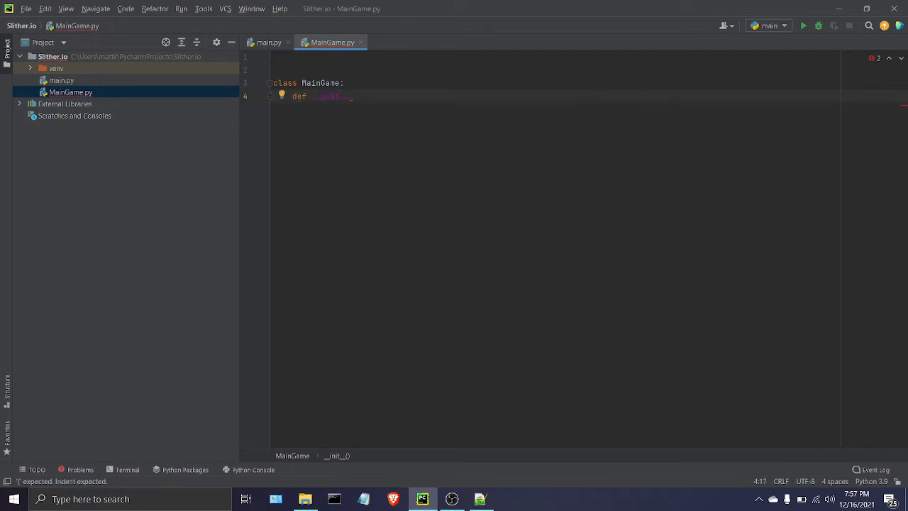
{"action": "type", "text": "(self)"}
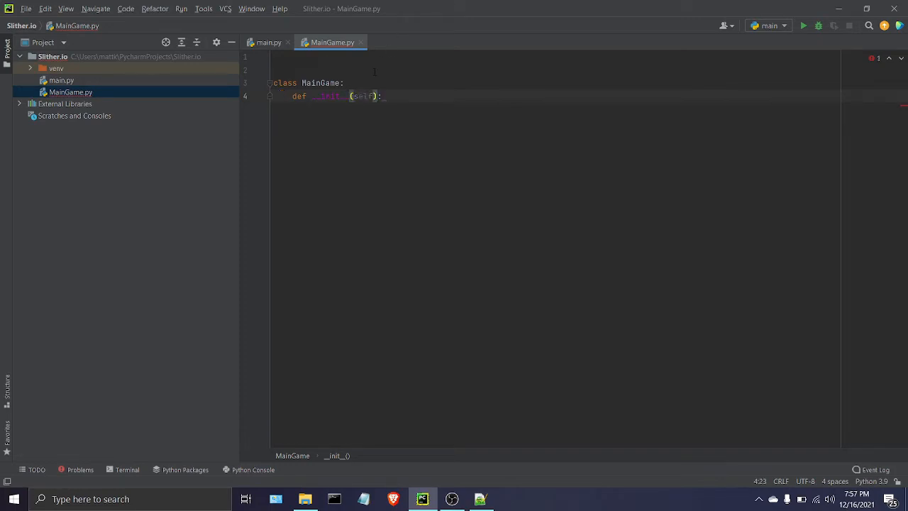
{"action": "type", "text": ":"}
{"action": "left_click_drag", "start_coordinate": [309, 96], "coordinate": [348, 96]}
{"action": "left_click", "coordinate": [357, 95]}
{"action": "left_click", "coordinate": [316, 96]}
{"action": "key", "text": "Right"}
{"action": "key", "text": "Right"}
{"action": "key", "text": "Right"}
{"action": "key", "text": "Right"}
{"action": "key", "text": "Right"}
- Begin an indented empty body line under __init__, briefly highlighting the MainGame class name
{"action": "key", "text": "End"}
{"action": "key", "text": "Return"}
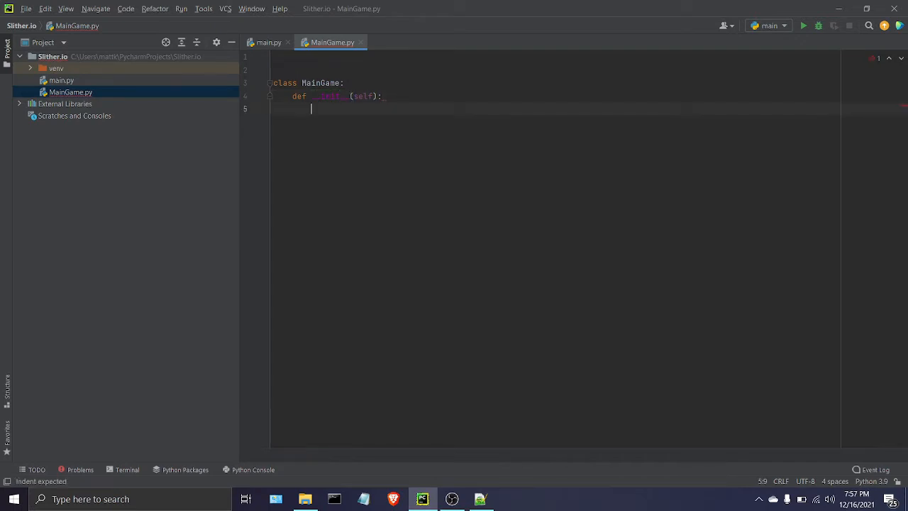
{"action": "key", "text": "Up"}
{"action": "key", "text": "Up"}
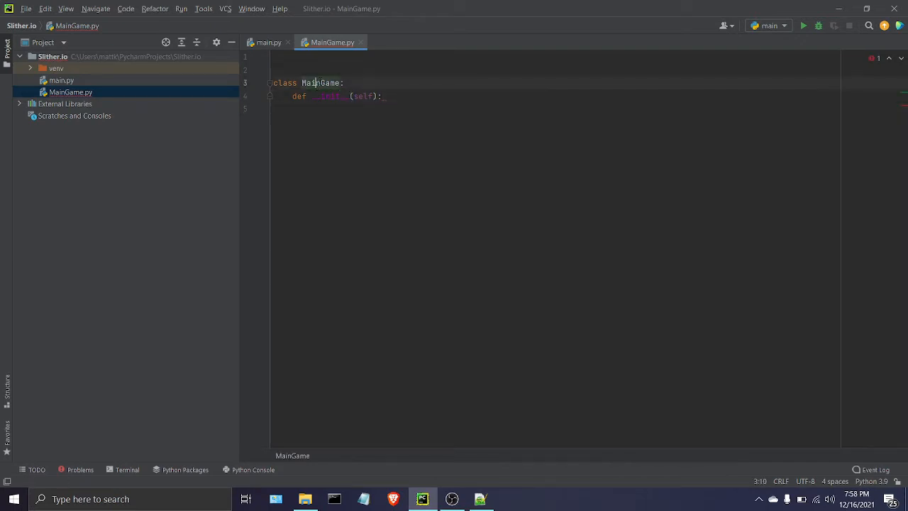
{"action": "key", "text": "ctrl+w"}
{"action": "key", "text": "Down"}
{"action": "key", "text": "Down"}
{"action": "key", "text": "Up"}
{"action": "key", "text": "Up"}
{"action": "key", "text": "Down"}
{"action": "key", "text": "Down"}
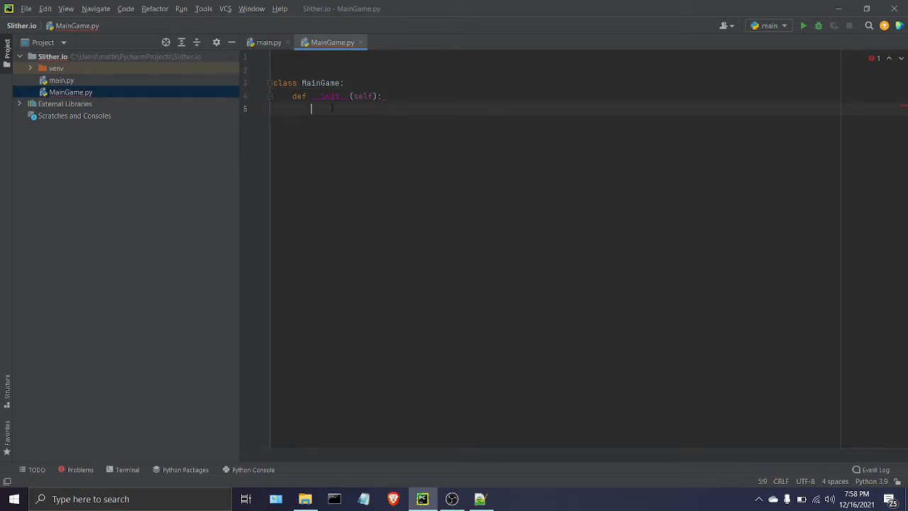
- Add import pygame on the first line of MainGame.py and return to the __init__ body
{"action": "left_click", "coordinate": [325, 59]}
{"action": "type", "text": "import "}
{"action": "type", "text": "pyg"}
{"action": "key", "text": "Return"}
{"action": "left_click", "coordinate": [325, 112]}
{"action": "type", "text": "self."}
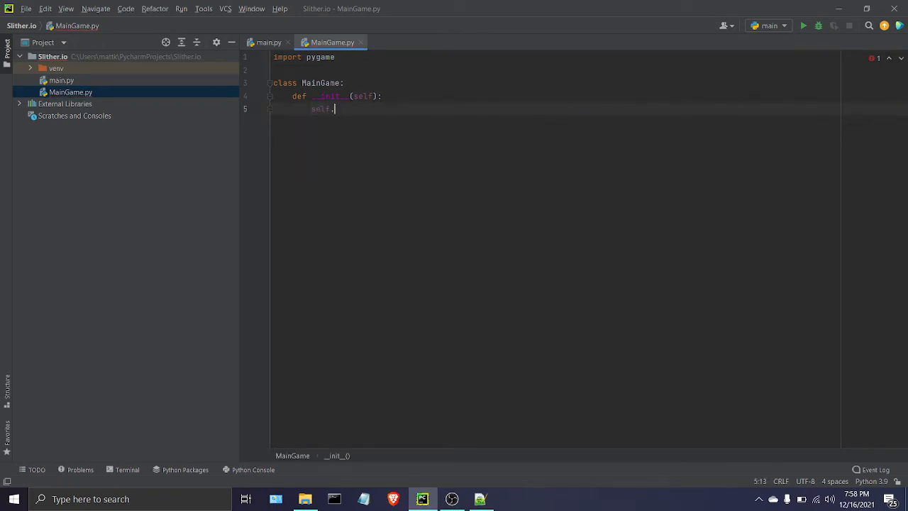
{"action": "type", "text": "window"}
{"action": "type", "text": " ="}
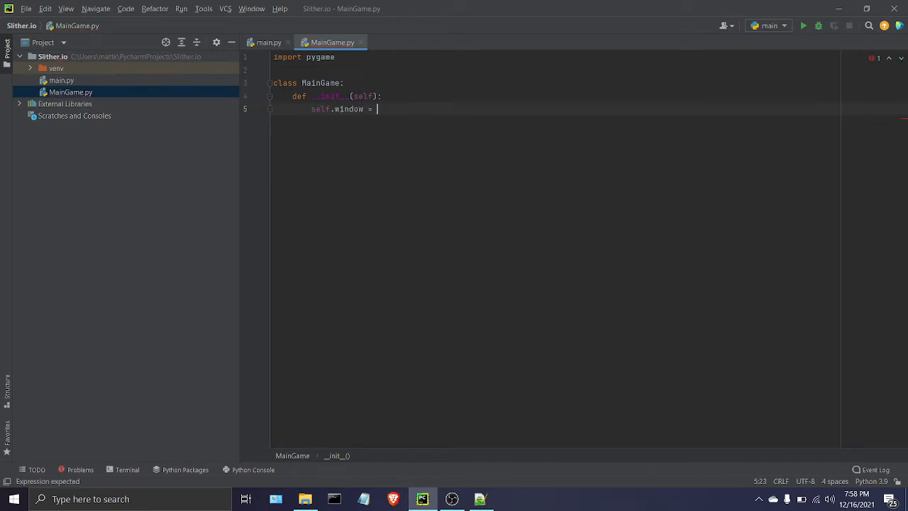
- Write self.window = pygame.display.set_mode on line 5, accepting the completions
{"action": "double_click", "coordinate": [349, 109]}
{"action": "left_click", "coordinate": [389, 109]}
{"action": "type", "text": "py"}
{"action": "key", "text": "Return"}
{"action": "type", "text": ".display."}
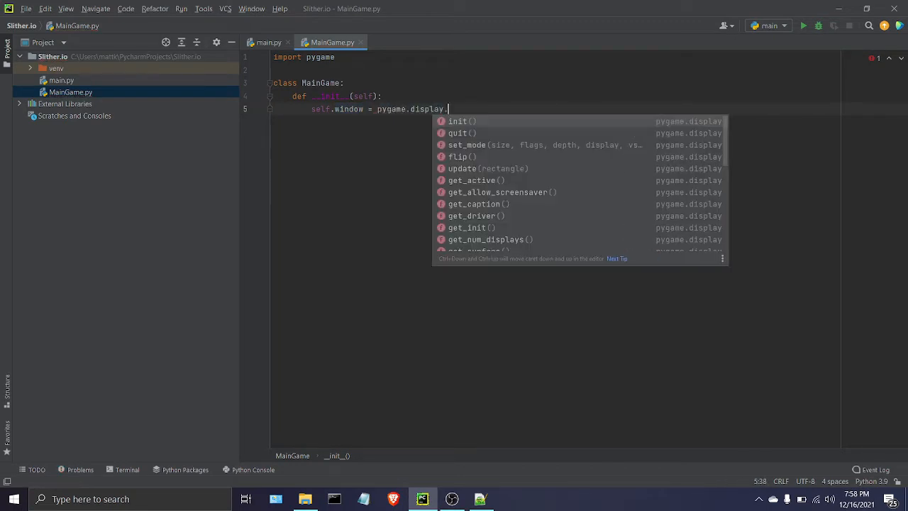
{"action": "type", "text": "set_mo"}
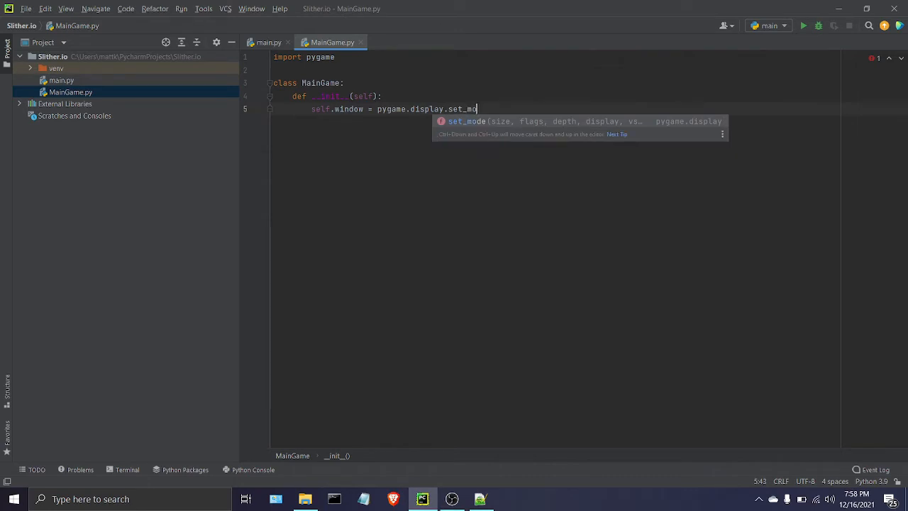
{"action": "key", "text": "Return"}
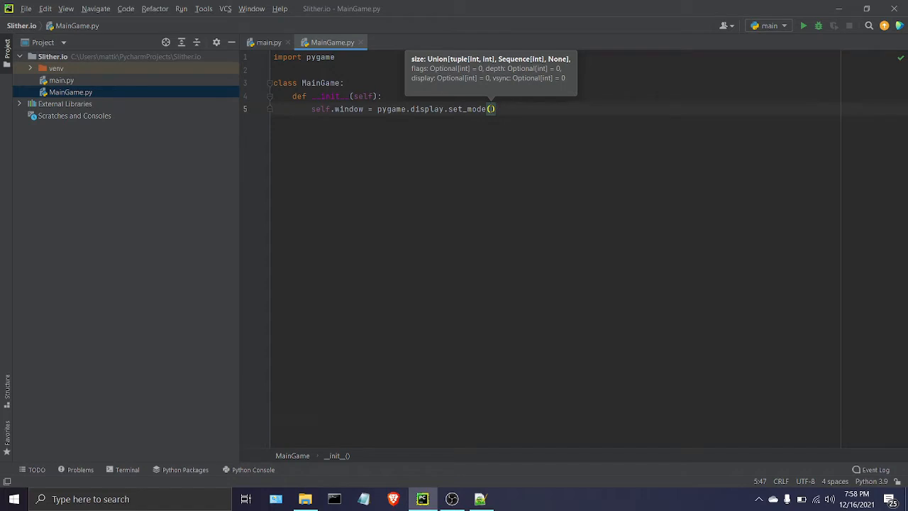
{"action": "type", "text": "()"}
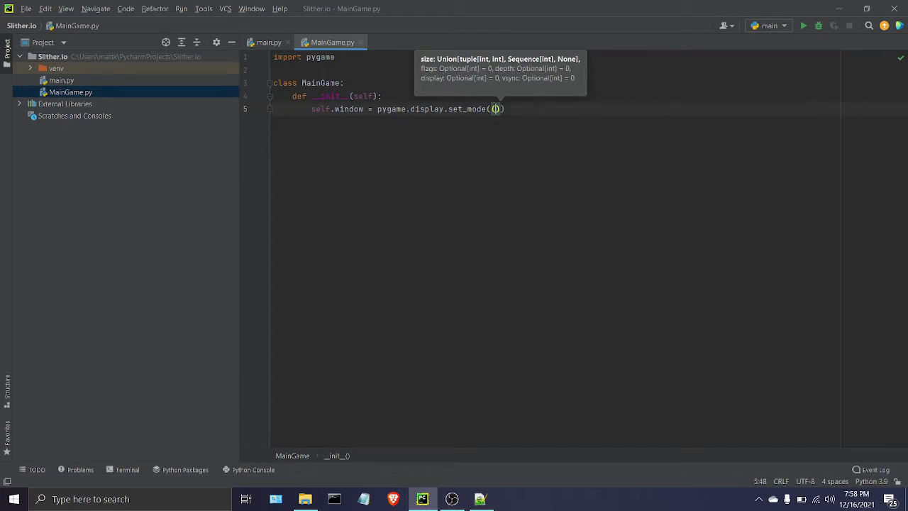
{"action": "type", "text": ")"}
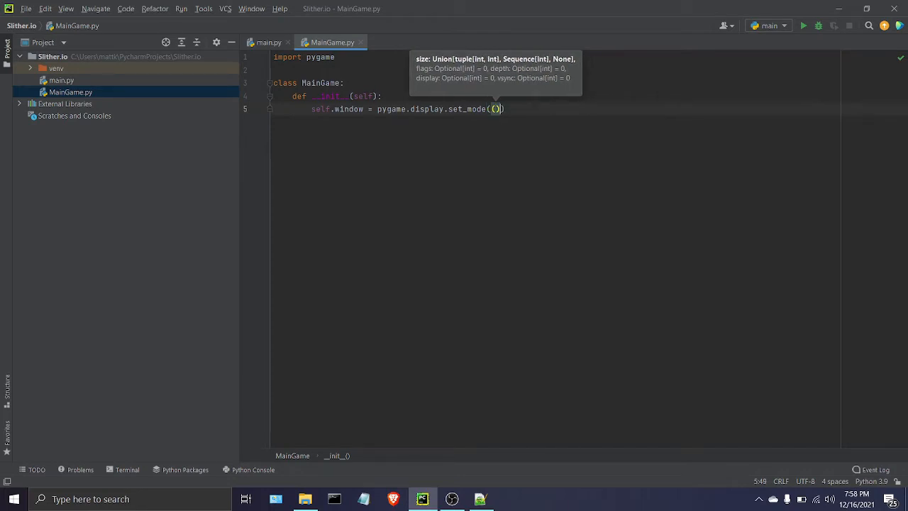
- Give set_mode the size tuple (1000,500) and highlight the width and height values
{"action": "key", "text": "Left"}
{"action": "key", "text": "Right"}
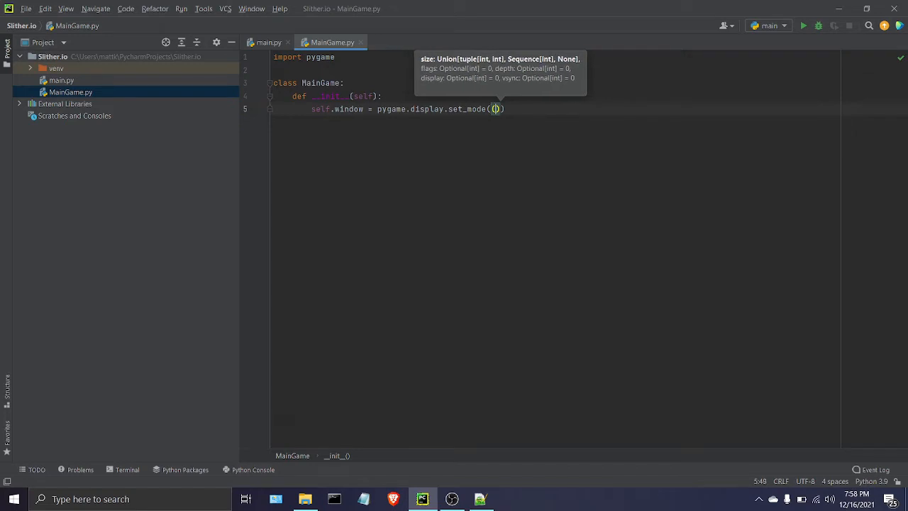
{"action": "key", "text": "Right"}
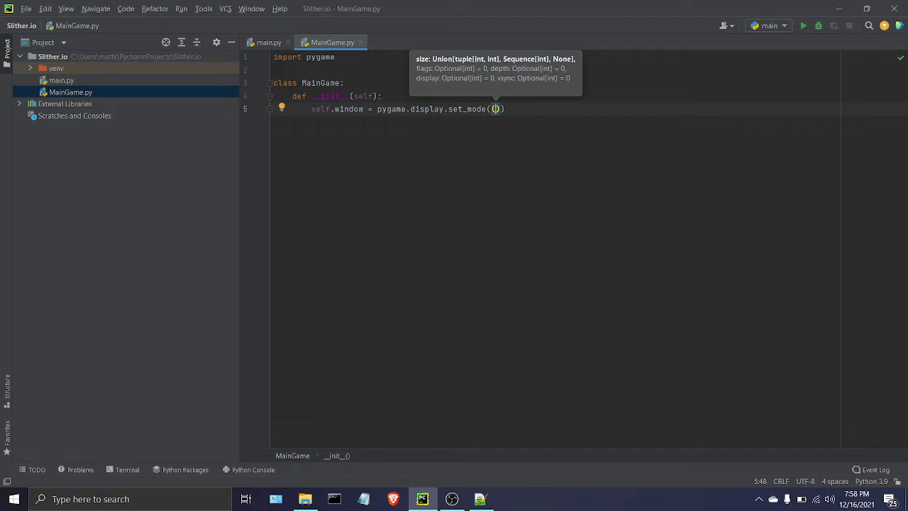
{"action": "type", "text": "1000"}
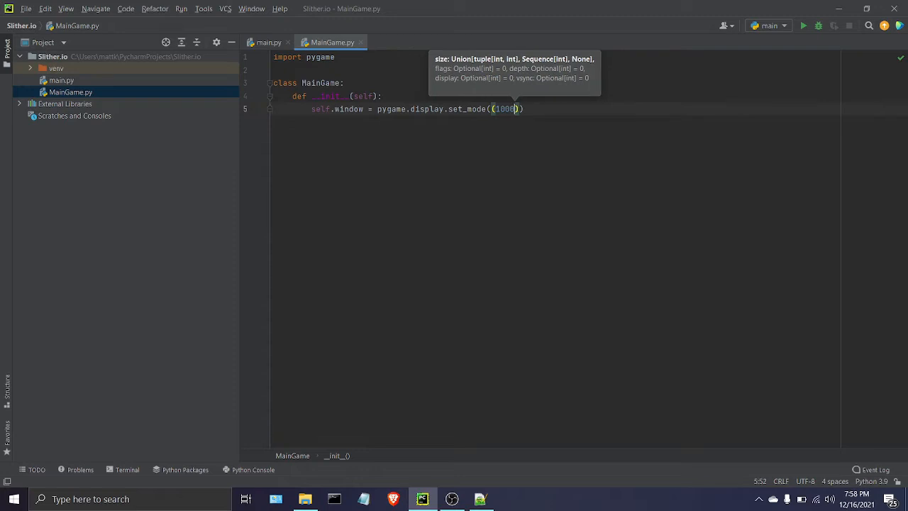
{"action": "type", "text": ","}
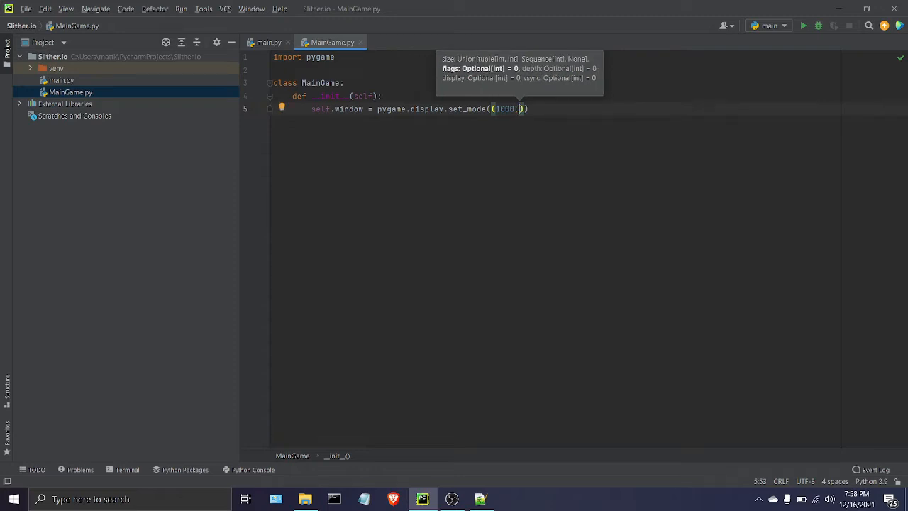
{"action": "type", "text": "500"}
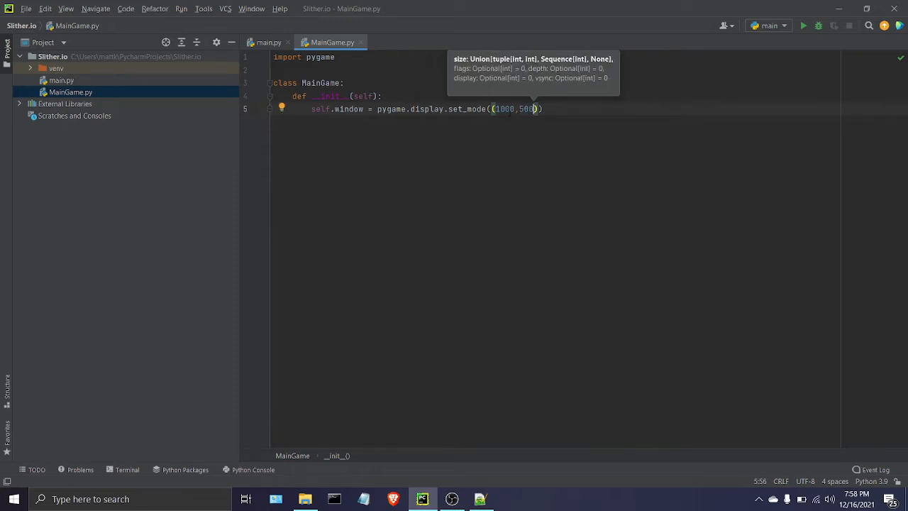
{"action": "double_click", "coordinate": [505, 108]}
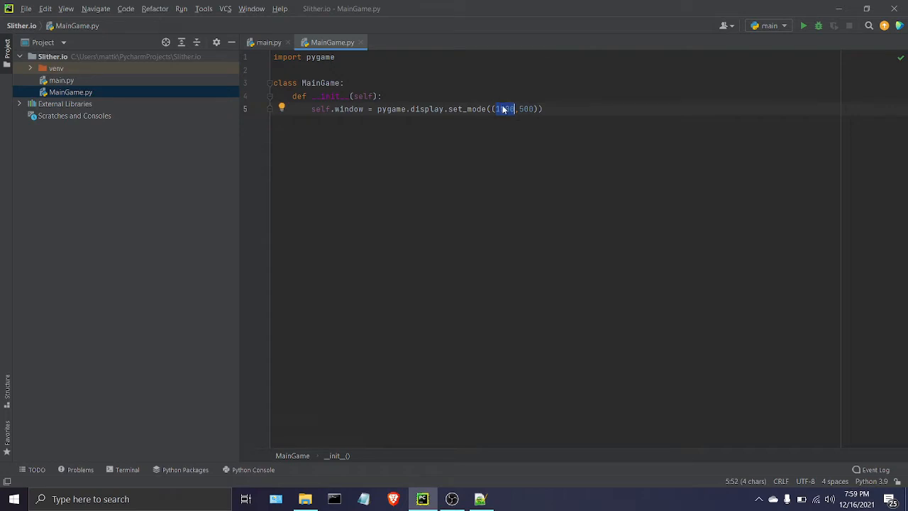
{"action": "double_click", "coordinate": [526, 108]}
{"action": "left_click_drag", "start_coordinate": [491, 108], "coordinate": [541, 108]}
- Add self.winDims = (1000,500) on a new line above the window assignment
{"action": "left_click", "coordinate": [448, 101]}
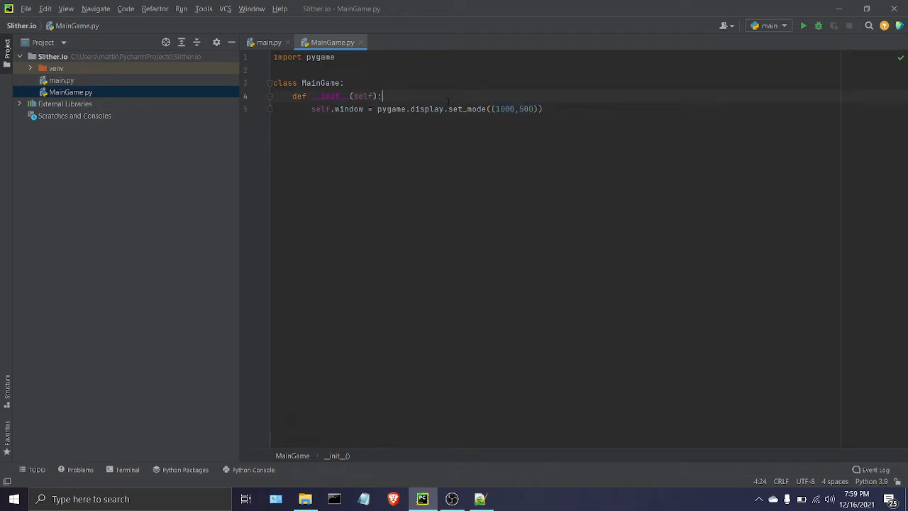
{"action": "key", "text": "Return"}
{"action": "type", "text": "s"}
{"action": "key", "text": "Return"}
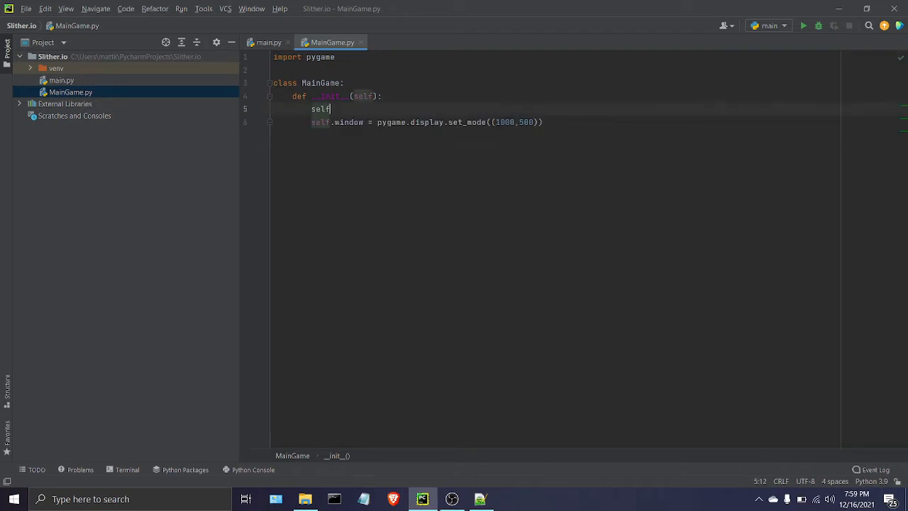
{"action": "type", "text": ".winD"}
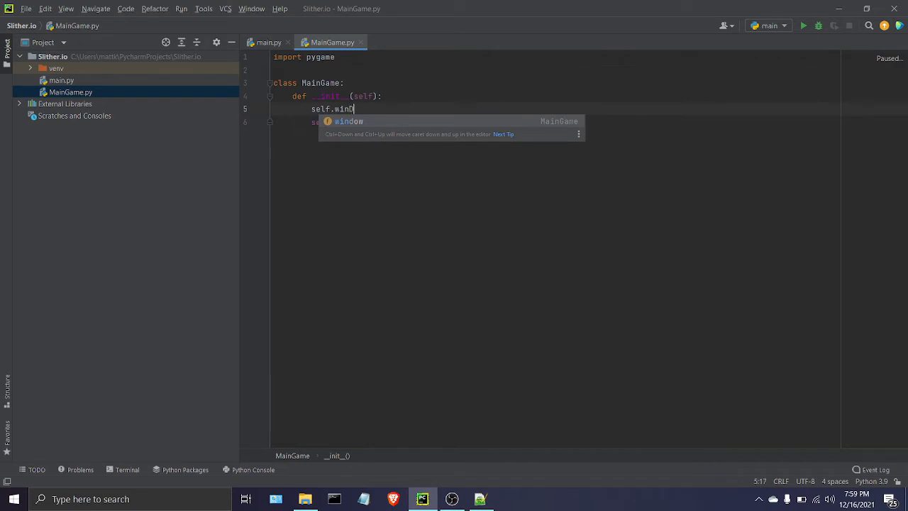
{"action": "type", "text": "ims = "}
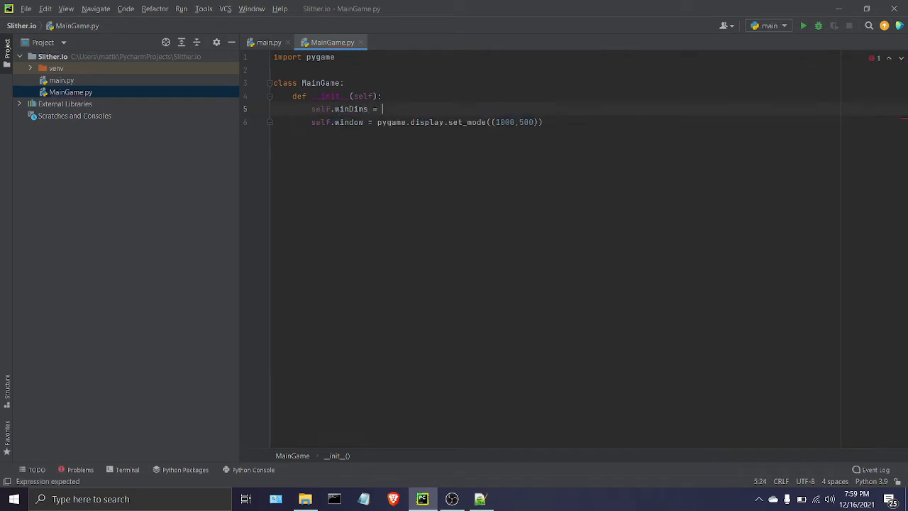
{"action": "type", "text": "("}
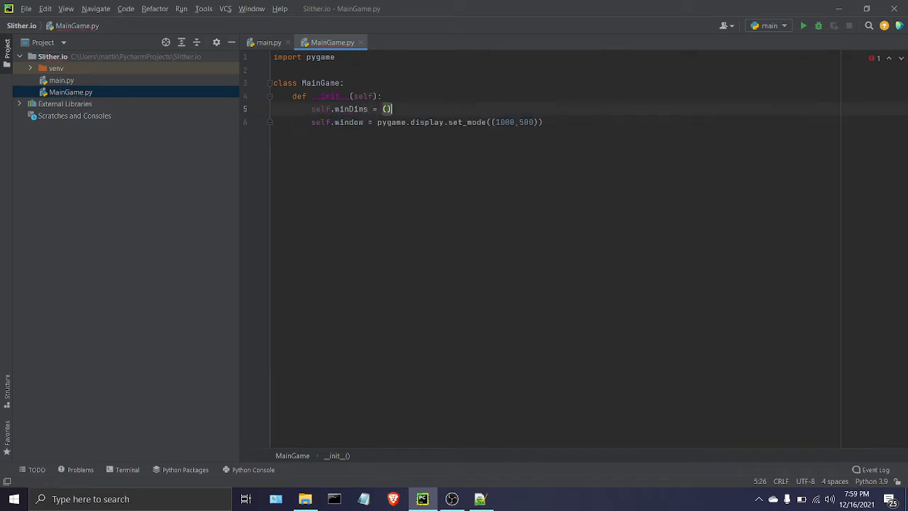
{"action": "type", "text": "1000"}
{"action": "type", "text": ",500)"}
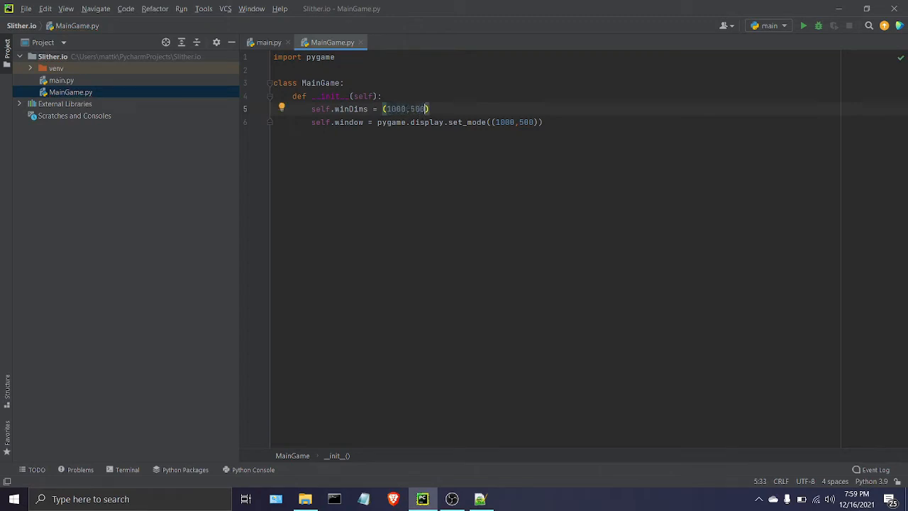
{"action": "double_click", "coordinate": [396, 109]}
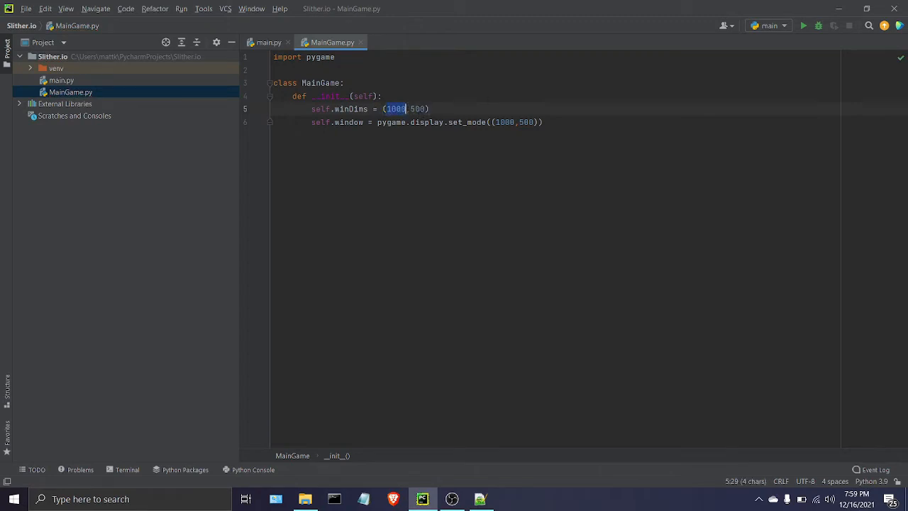
{"action": "double_click", "coordinate": [418, 109]}
{"action": "left_click", "coordinate": [449, 109]}
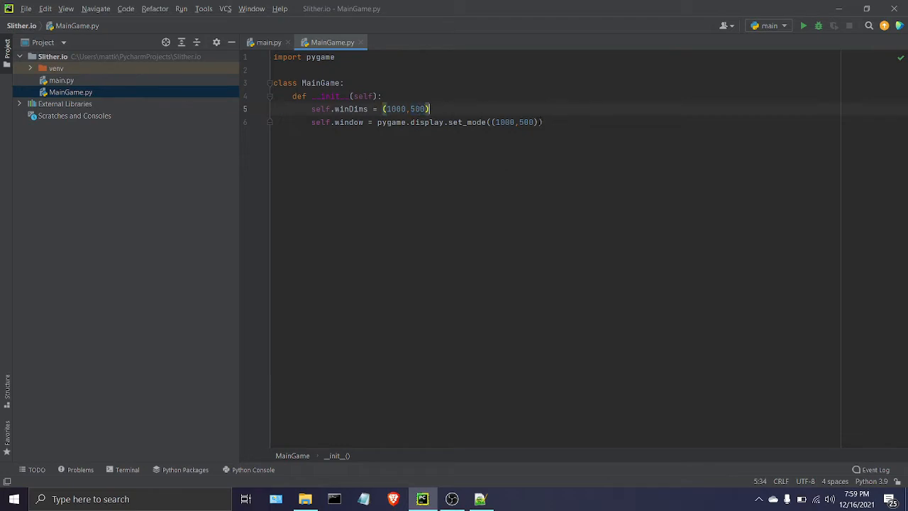
- Replace set_mode's hard-coded (1000,500) with winDims and start a new constructor line
{"action": "left_click_drag", "start_coordinate": [538, 122], "coordinate": [491, 122]}
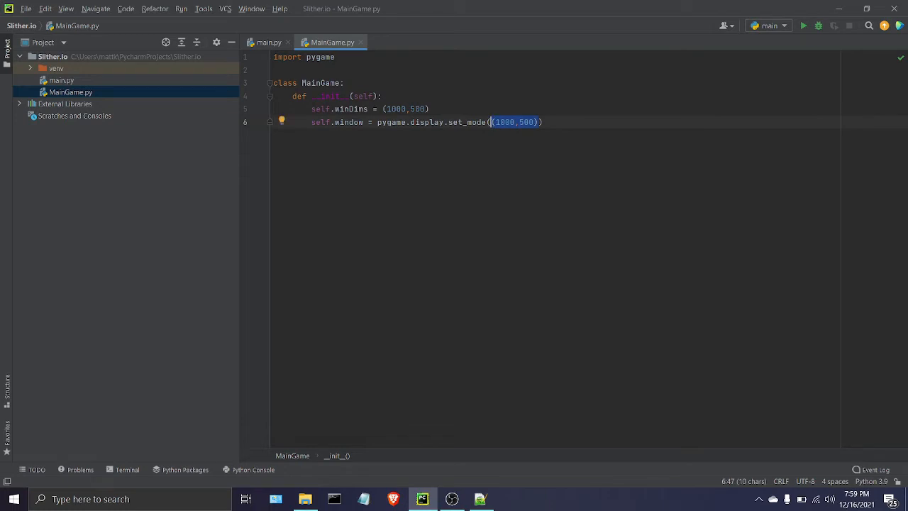
{"action": "key", "text": "BackSpace"}
{"action": "type", "text": "winD"}
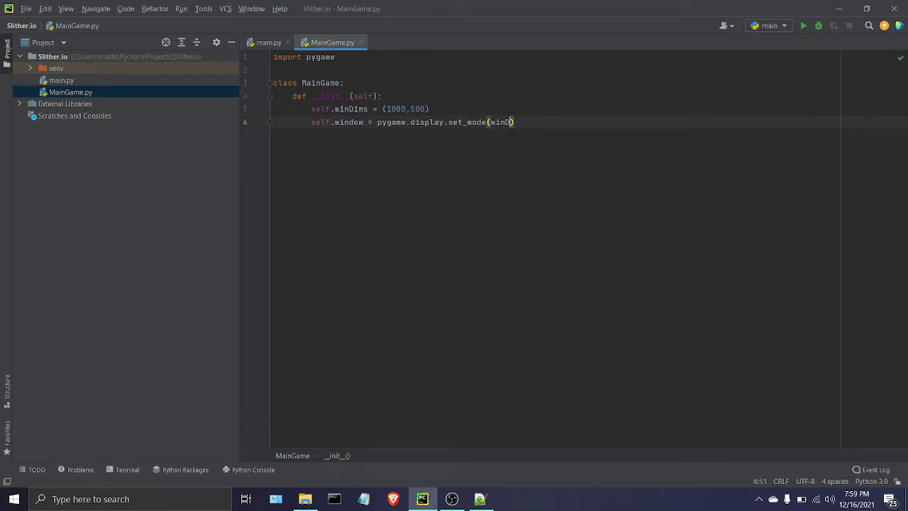
{"action": "type", "text": "ims"}
{"action": "double_click", "coordinate": [467, 122]}
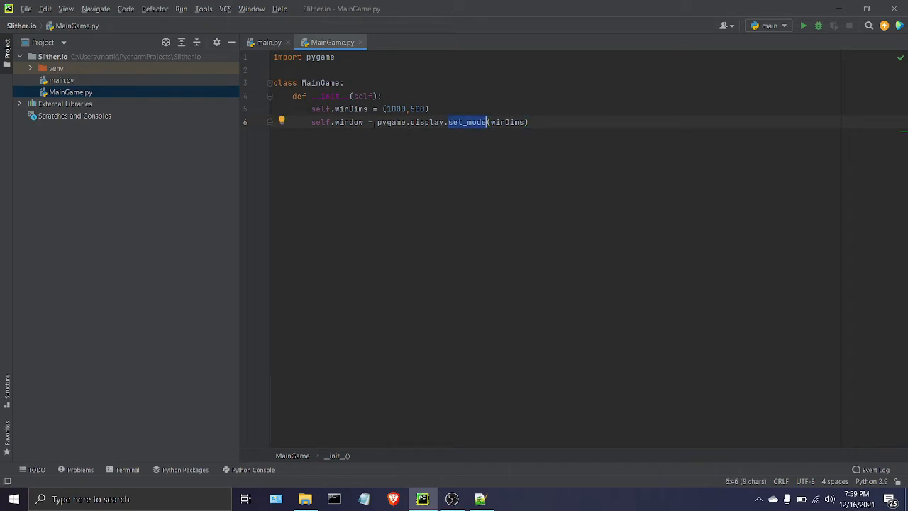
{"action": "double_click", "coordinate": [351, 122]}
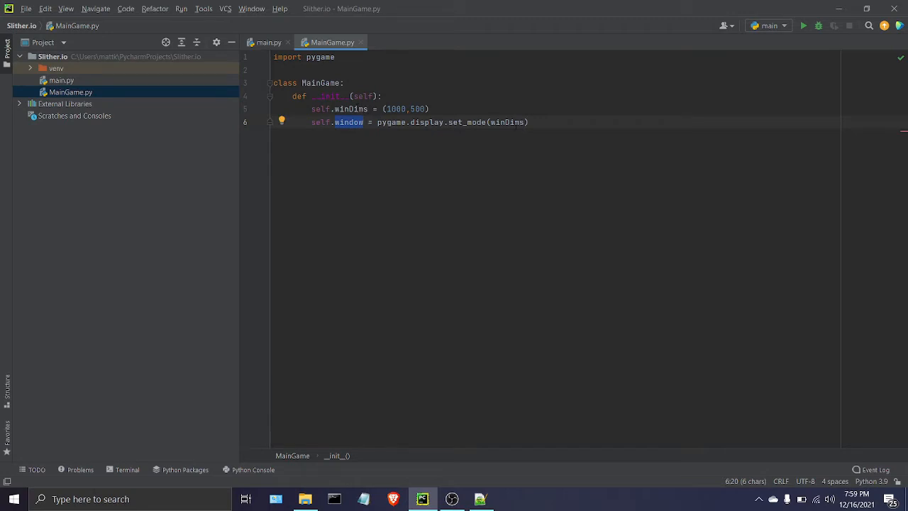
{"action": "double_click", "coordinate": [507, 122]}
{"action": "left_click", "coordinate": [538, 123]}
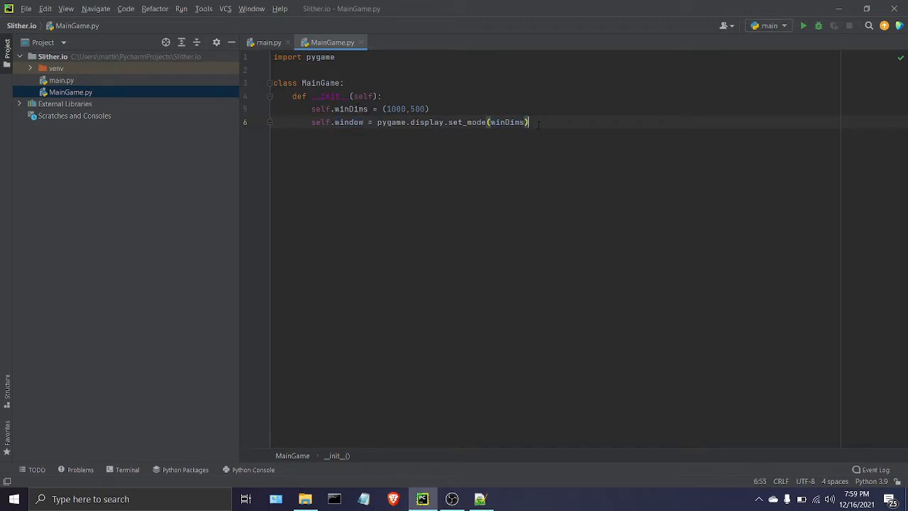
{"action": "key", "text": "Return"}
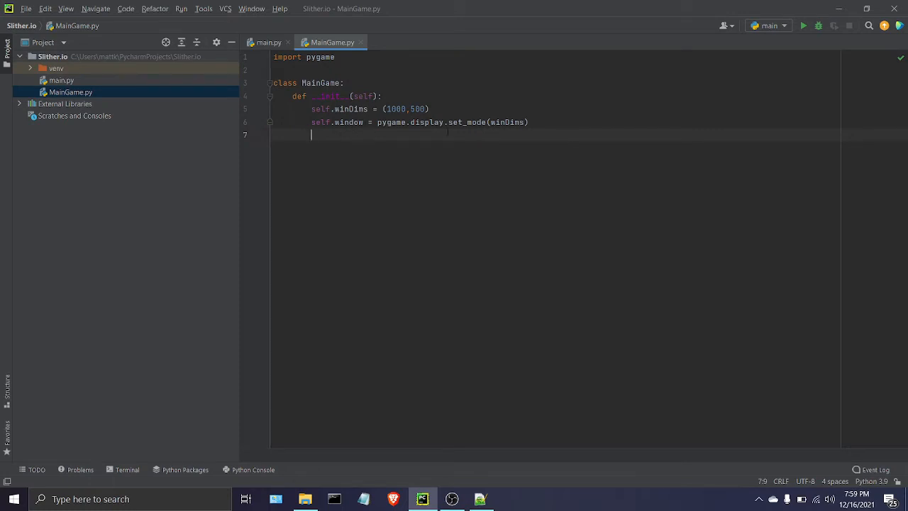
{"action": "type", "text": "s"}
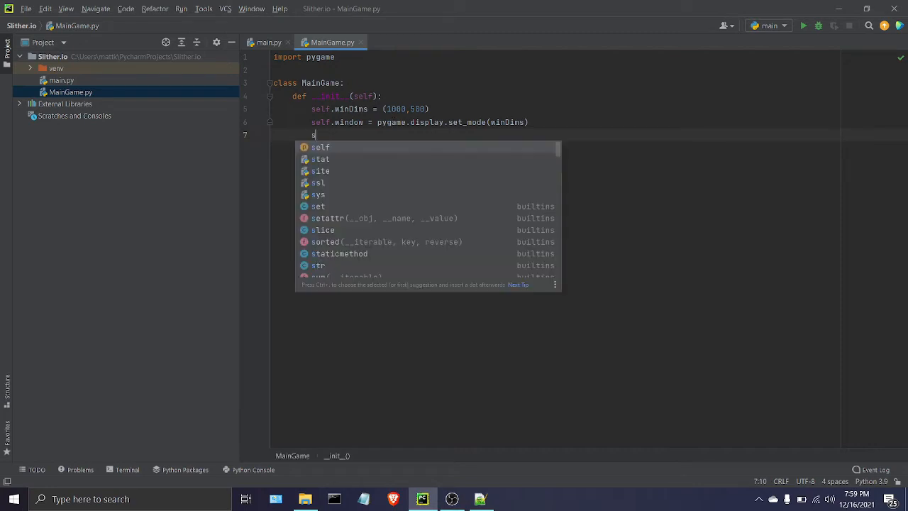
{"action": "type", "text": "elf.w"}
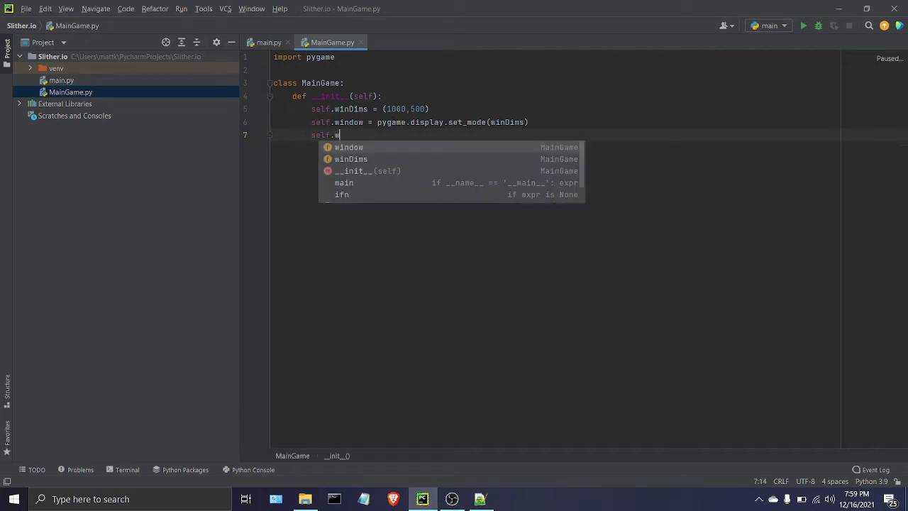
{"action": "type", "text": "inColor"}
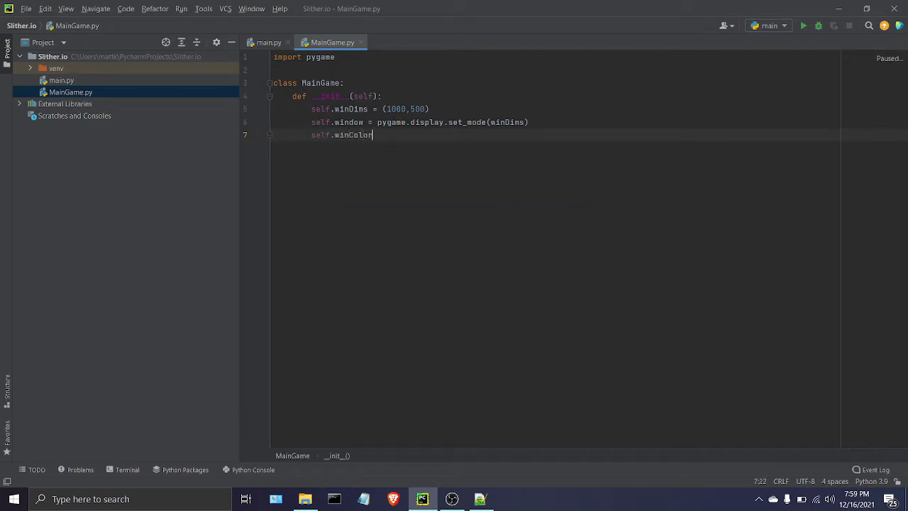
{"action": "type", "text": " = ("}
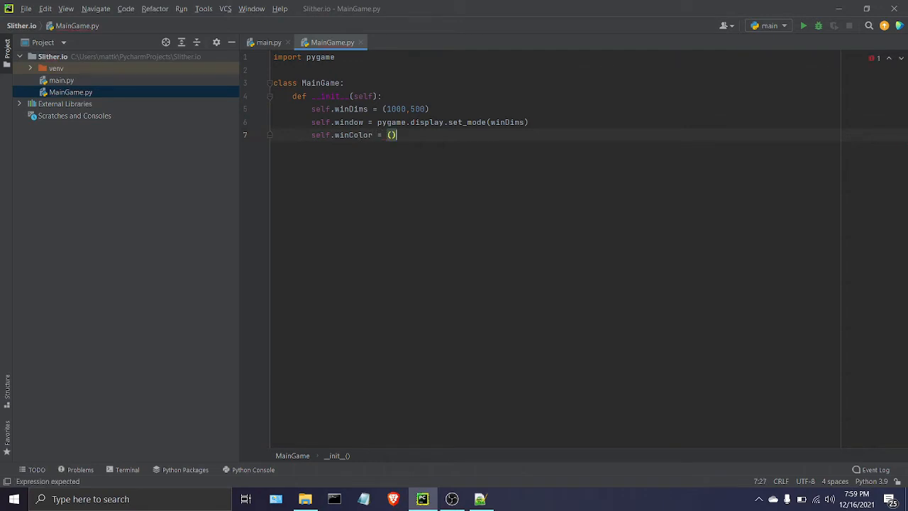
- Write self.winColor = (75,75,75) and highlight the winColor attribute name
{"action": "key", "text": "Left"}
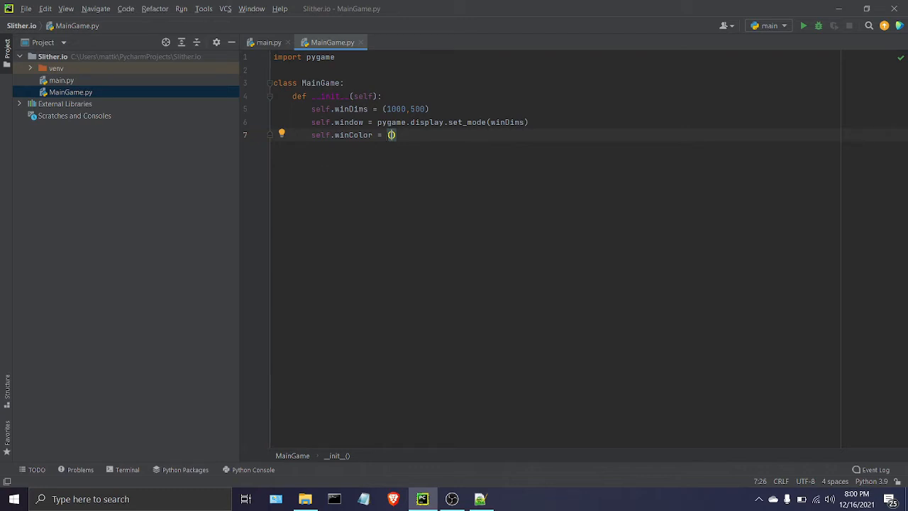
{"action": "type", "text": "75,75,75"}
{"action": "left_click", "coordinate": [393, 134]}
{"action": "double_click", "coordinate": [362, 135]}
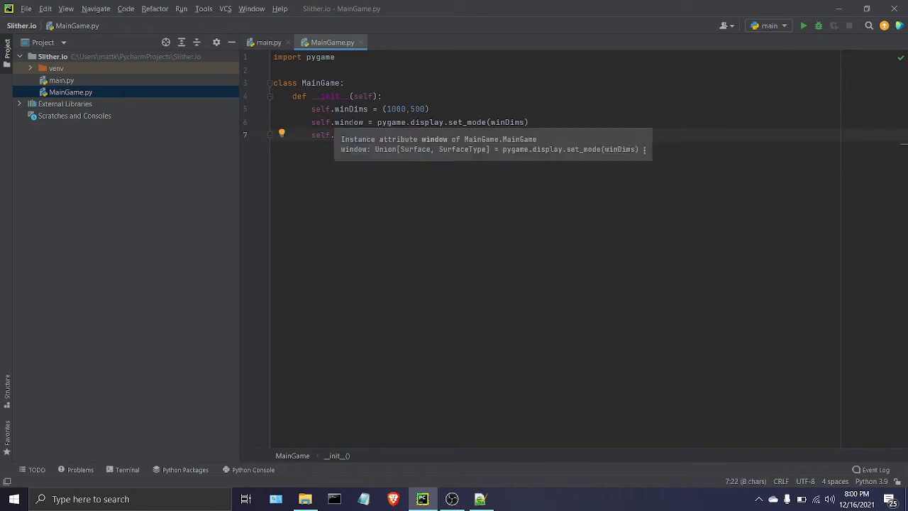
{"action": "left_click", "coordinate": [354, 122]}
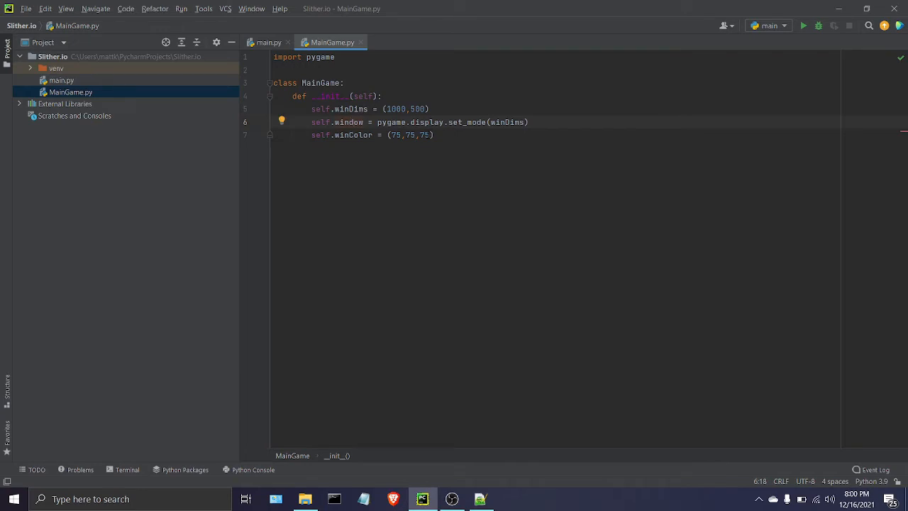
- Highlight the three 75 colour values in turn, then start a new line for the next attribute
{"action": "double_click", "coordinate": [424, 134]}
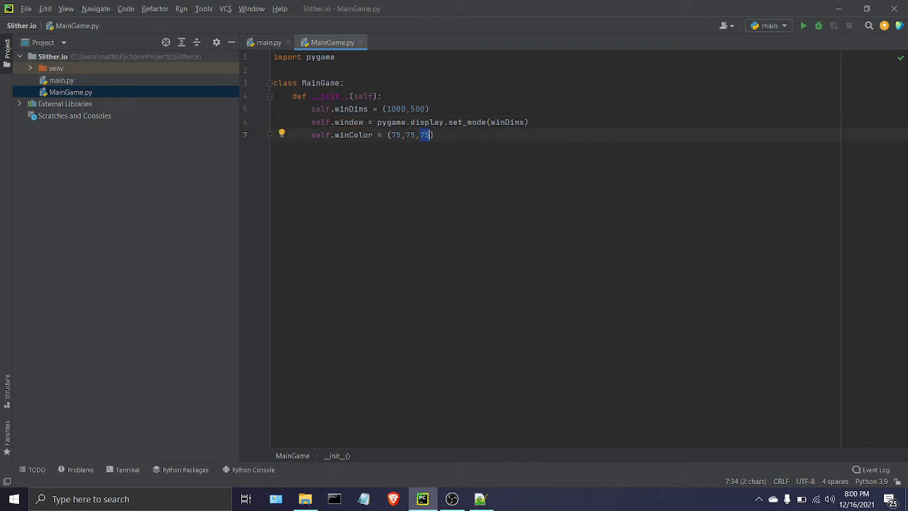
{"action": "key", "text": "Left"}
{"action": "key", "text": "Left"}
{"action": "key", "text": "Left"}
{"action": "key", "text": "Left"}
{"action": "key", "text": "Left"}
{"action": "key", "text": "Left"}
{"action": "key", "text": "shift+Right"}
{"action": "key", "text": "shift+Right"}
{"action": "key", "text": "Right"}
{"action": "key", "text": "Right"}
{"action": "key", "text": "Right"}
{"action": "key", "text": "Left"}
{"action": "key", "text": "Left"}
{"action": "key", "text": "Left"}
{"action": "key", "text": "Left"}
{"action": "key", "text": "Left"}
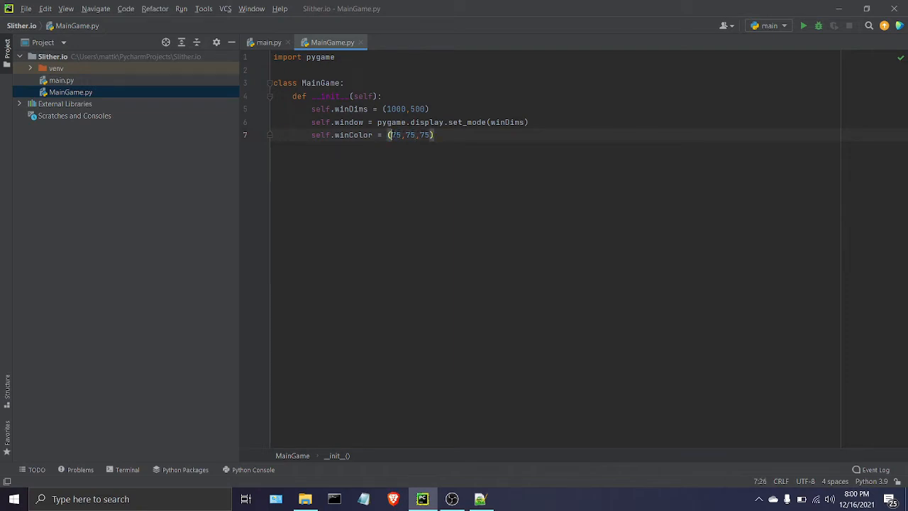
{"action": "key", "text": "Right"}
{"action": "key", "text": "Right"}
{"action": "key", "text": "Right"}
{"action": "key", "text": "Right"}
{"action": "key", "text": "Right"}
{"action": "key", "text": "Left"}
{"action": "key", "text": "Left"}
{"action": "key", "text": "Left"}
{"action": "key", "text": "shift+Right"}
{"action": "key", "text": "shift+Right"}
{"action": "key", "text": "shift+Right"}
{"action": "key", "text": "shift+Right"}
{"action": "key", "text": "shift+Right"}
{"action": "key", "text": "shift+Right"}
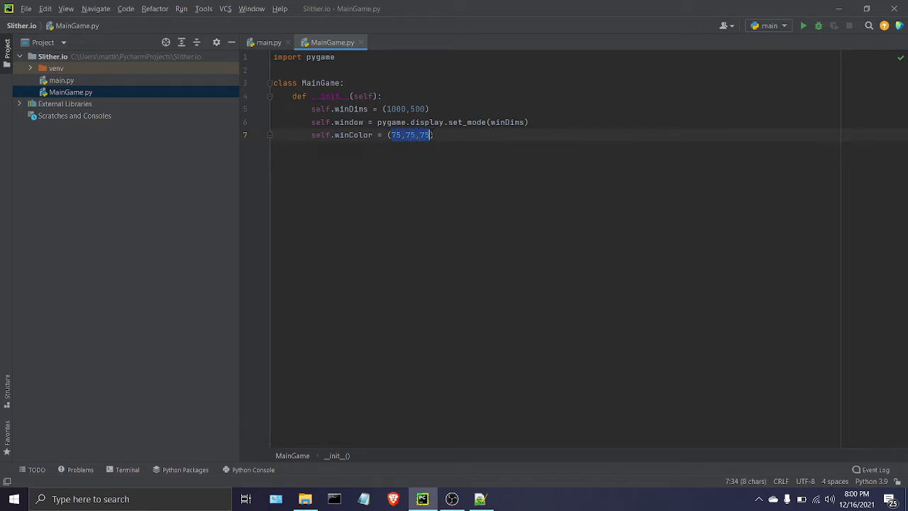
{"action": "left_click", "coordinate": [439, 132]}
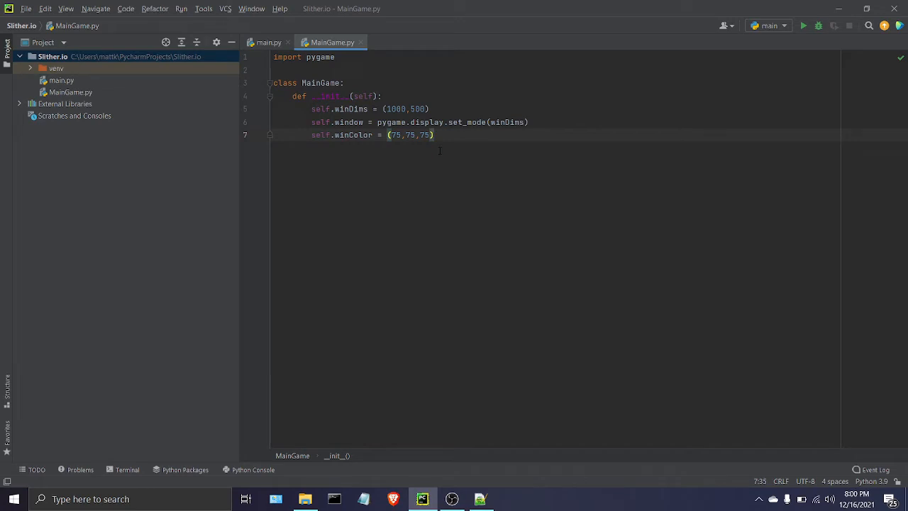
{"action": "key", "text": "Return"}
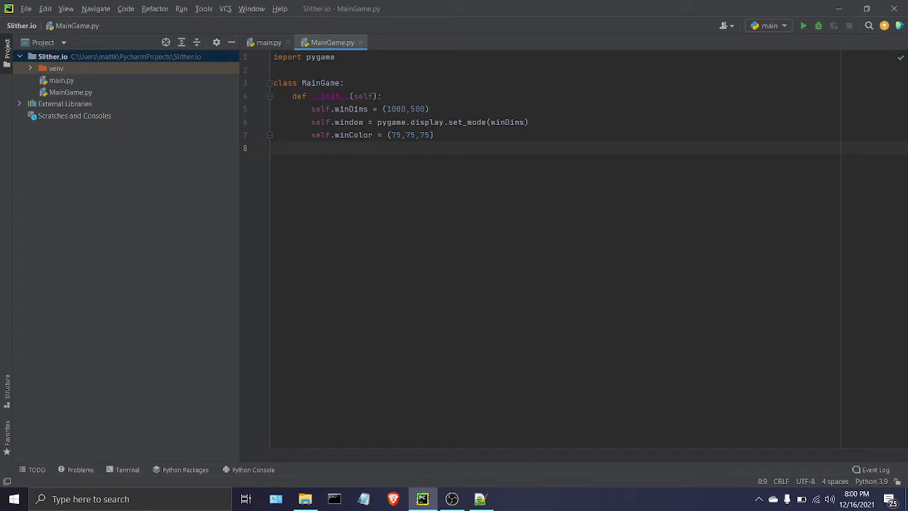
- Add self.quit = False as the last __init__ attribute and review the attribute lines
{"action": "key", "text": "ctrl+w"}
{"action": "key", "text": "Escape"}
{"action": "type", "text": "self."}
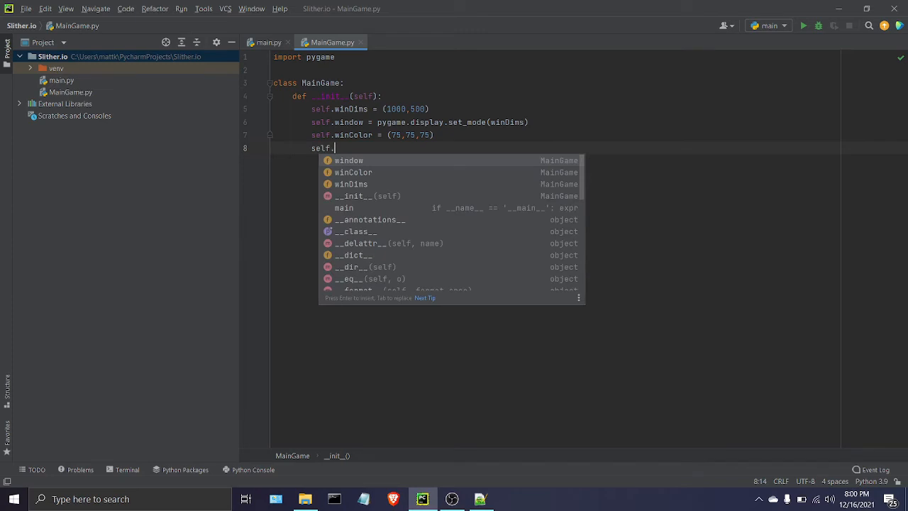
{"action": "type", "text": "quit"}
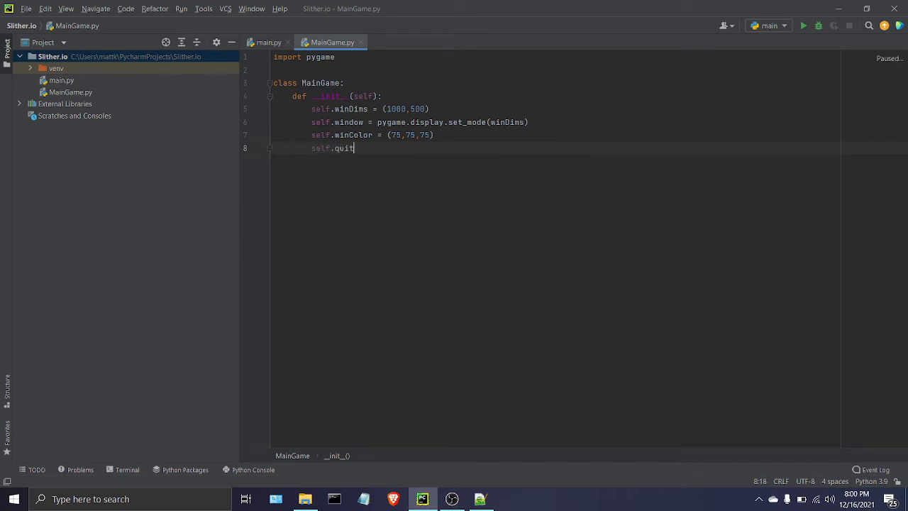
{"action": "type", "text": " = Fa"}
{"action": "key", "text": "Return"}
{"action": "key", "text": "Return"}
{"action": "key", "text": "Return"}
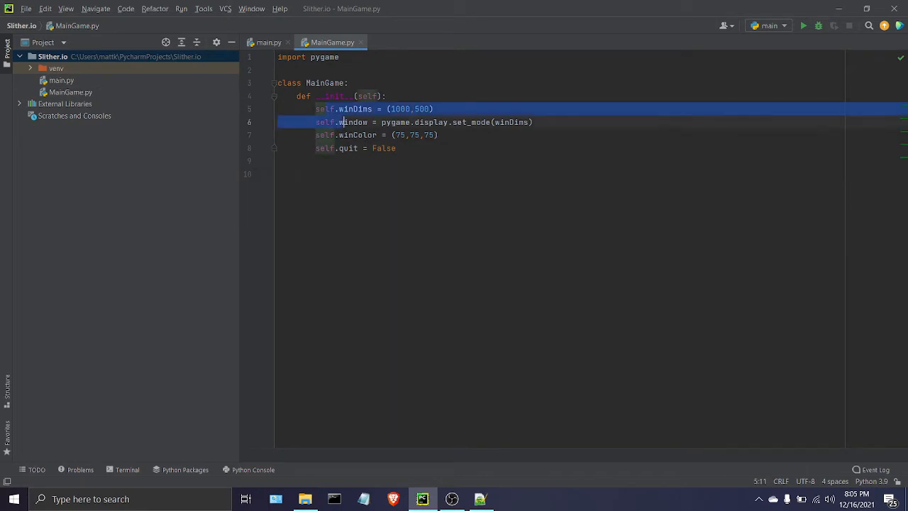
{"action": "key", "text": "Up"}
{"action": "key", "text": "Up"}
{"action": "key", "text": "End"}
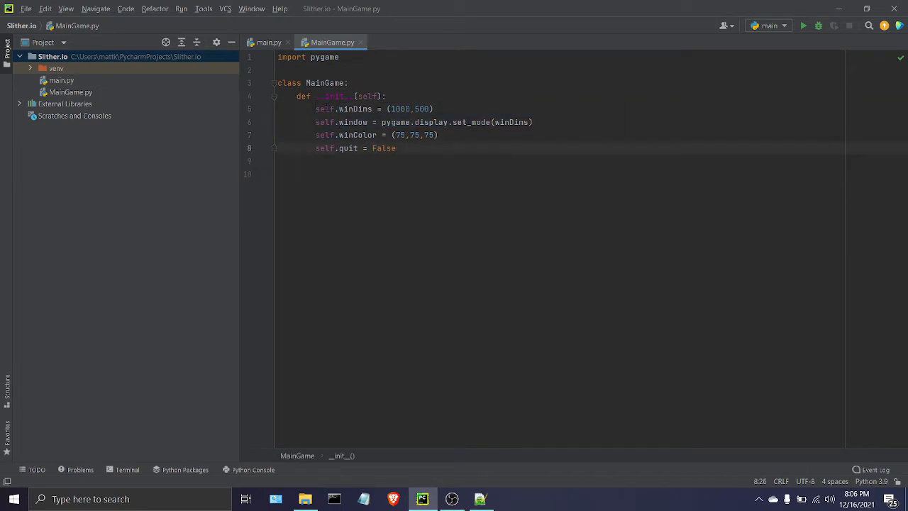
{"action": "key", "text": "Up"}
{"action": "key", "text": "Up"}
{"action": "key", "text": "Up"}
{"action": "key", "text": "Home"}
{"action": "key", "text": "Down"}
- Add an empty play(self) method stub after __init__ in the MainGame class
{"action": "key", "text": "Down"}
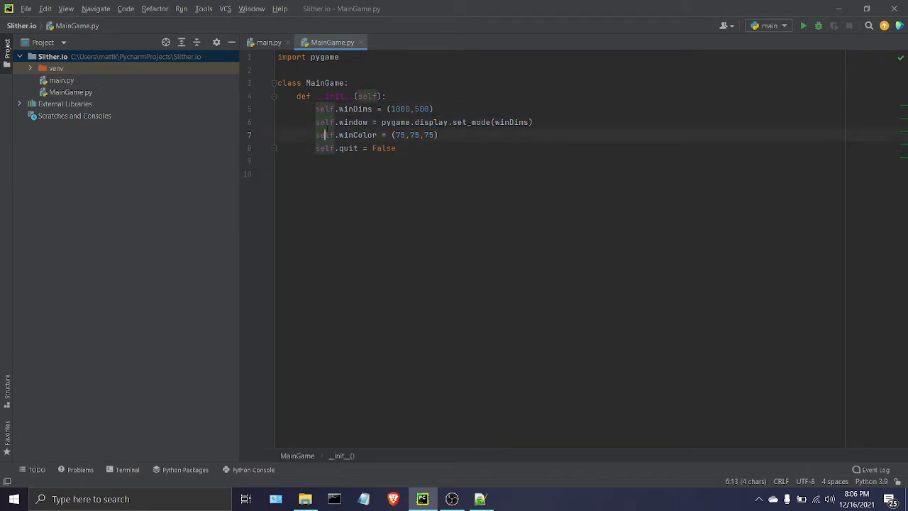
{"action": "key", "text": "Down"}
{"action": "left_click", "coordinate": [319, 148]}
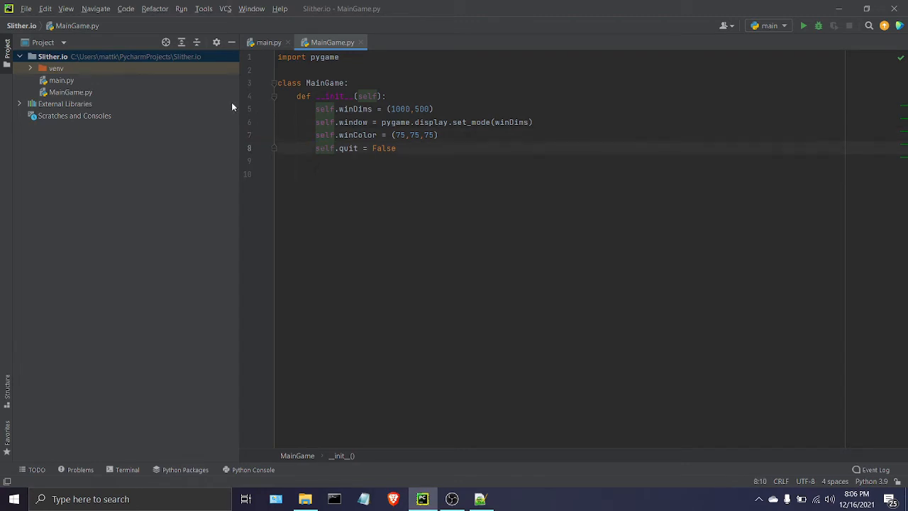
{"action": "left_click", "coordinate": [347, 178]}
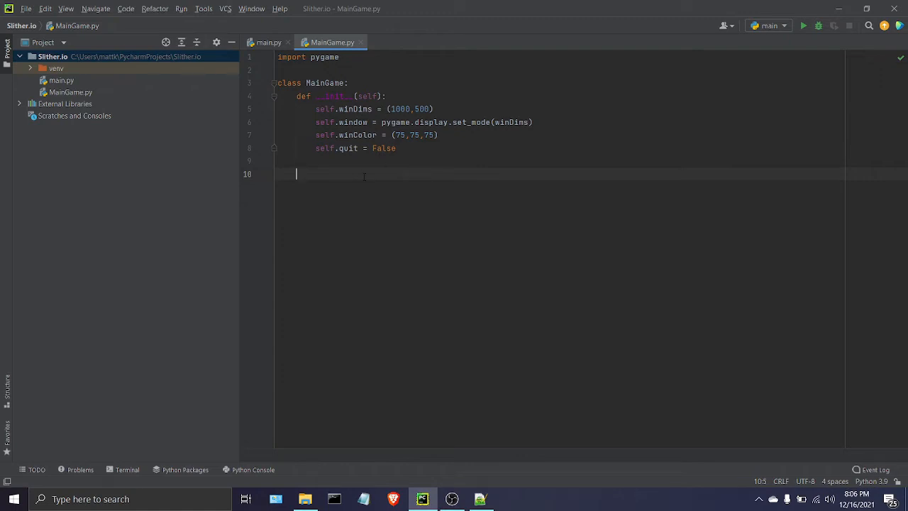
{"action": "type", "text": "d"}
{"action": "type", "text": "ef play(self)"}
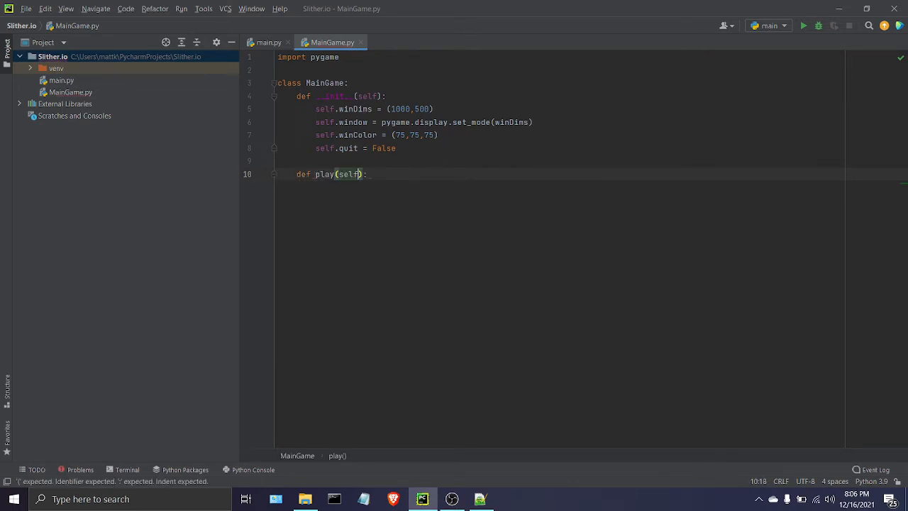
{"action": "type", "text": ":"}
{"action": "key", "text": "Return"}
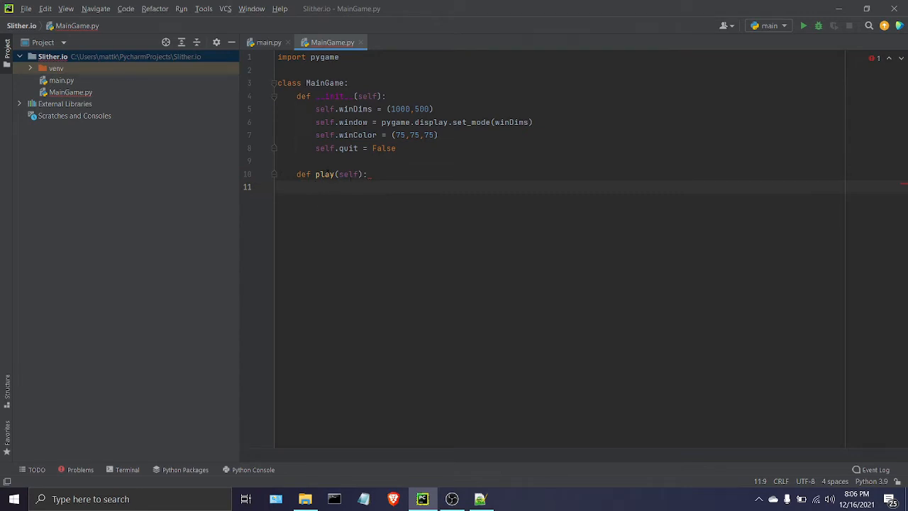
{"action": "left_click", "coordinate": [262, 42]}
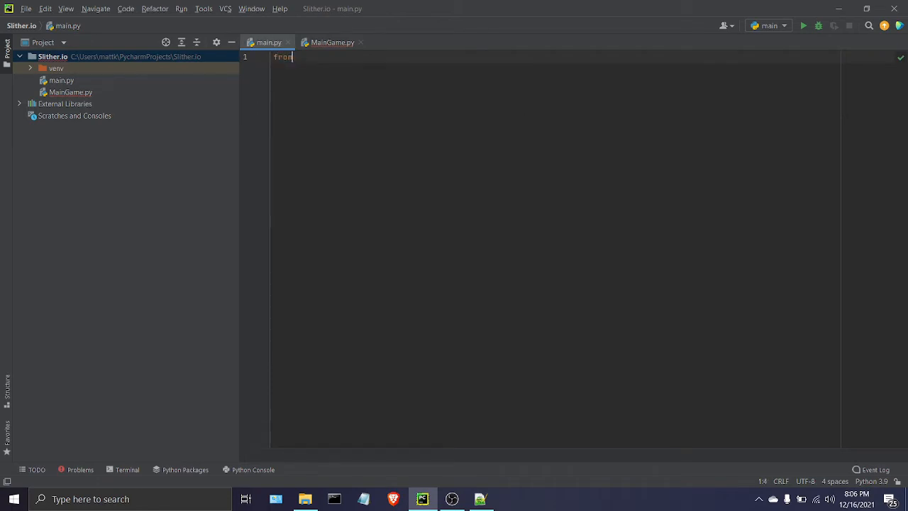
{"action": "type", "text": "from MainGam"}
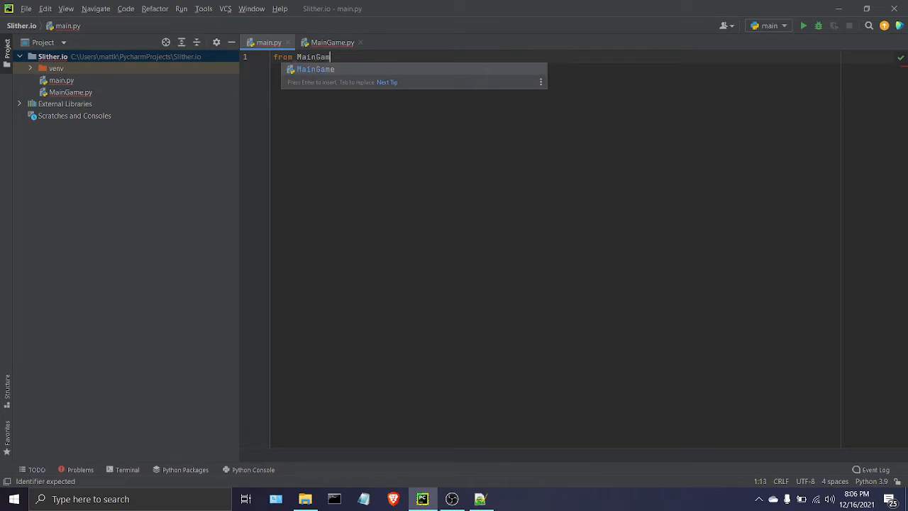
{"action": "type", "text": "e"}
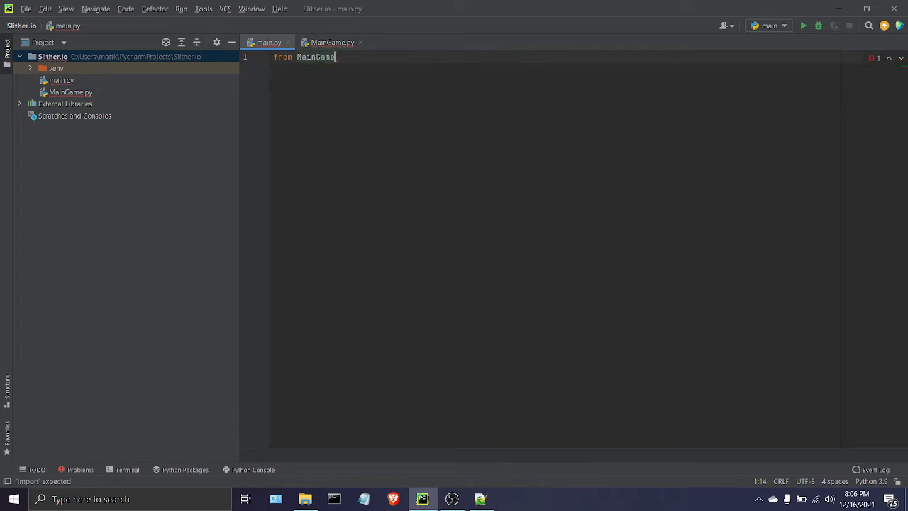
{"action": "type", "text": " import "}
{"action": "type", "text": "MainGame"}
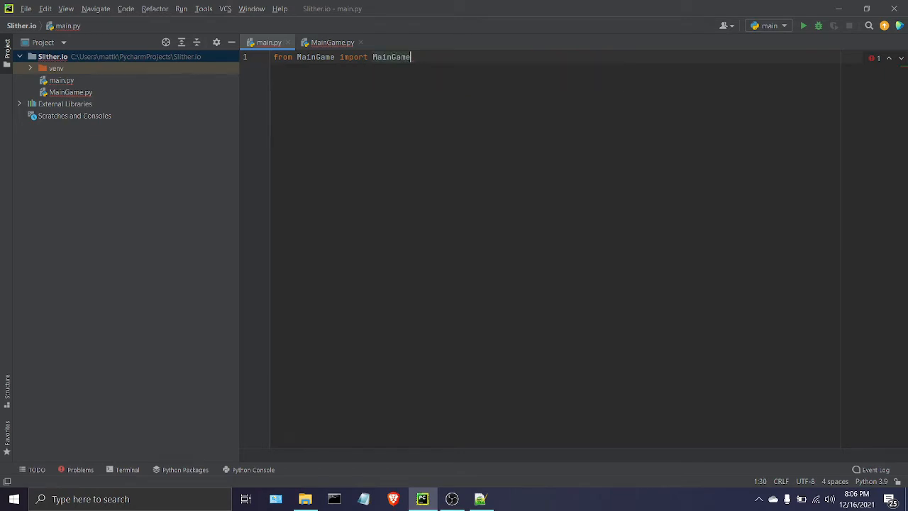
- Write main.py: from MainGame import MainGame, game = MainGame(), game.play()
{"action": "key", "text": "Return"}
{"action": "key", "text": "Return"}
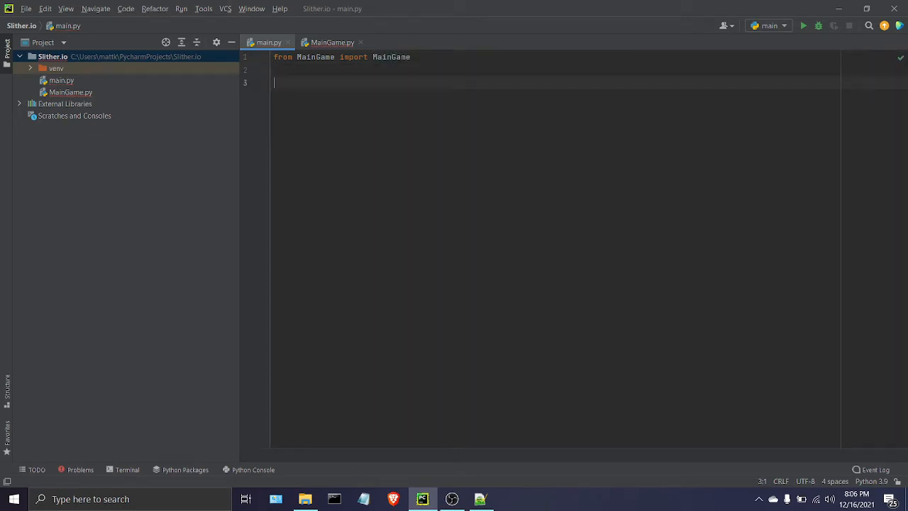
{"action": "left_click", "coordinate": [327, 42]}
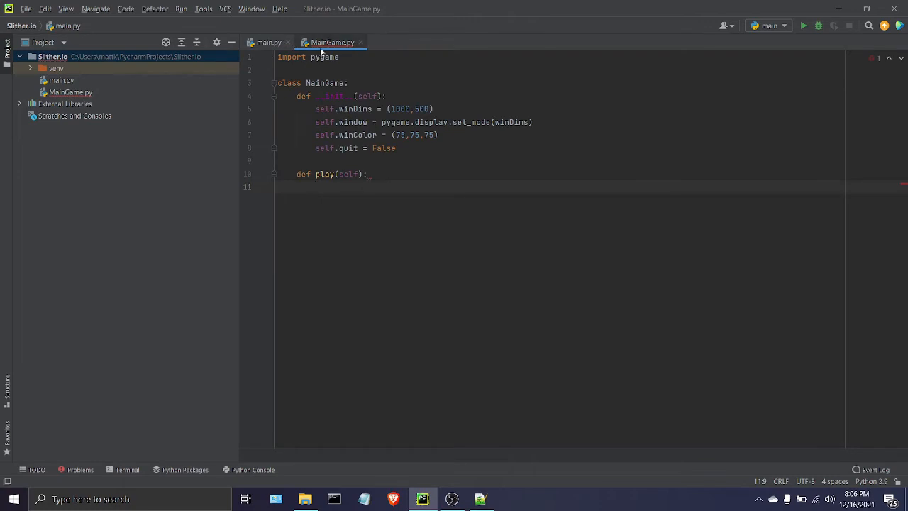
{"action": "left_click", "coordinate": [268, 43]}
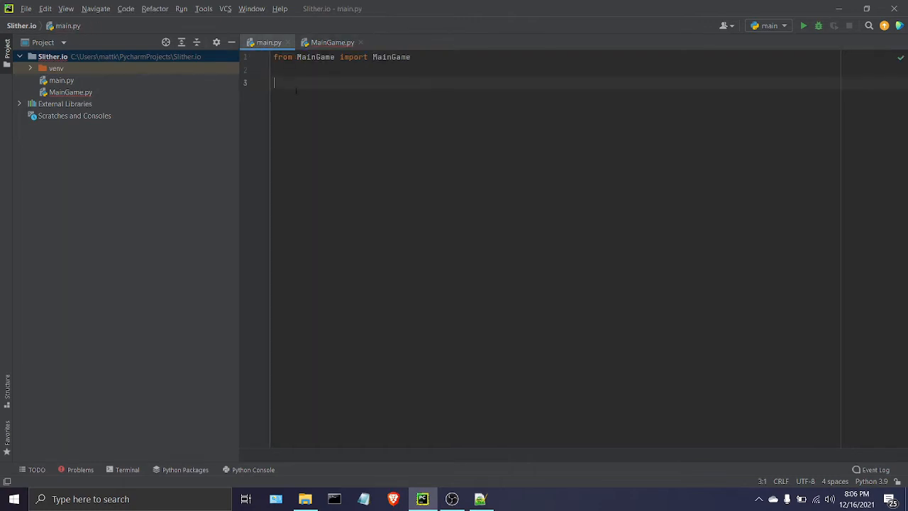
{"action": "type", "text": "game = Ma"}
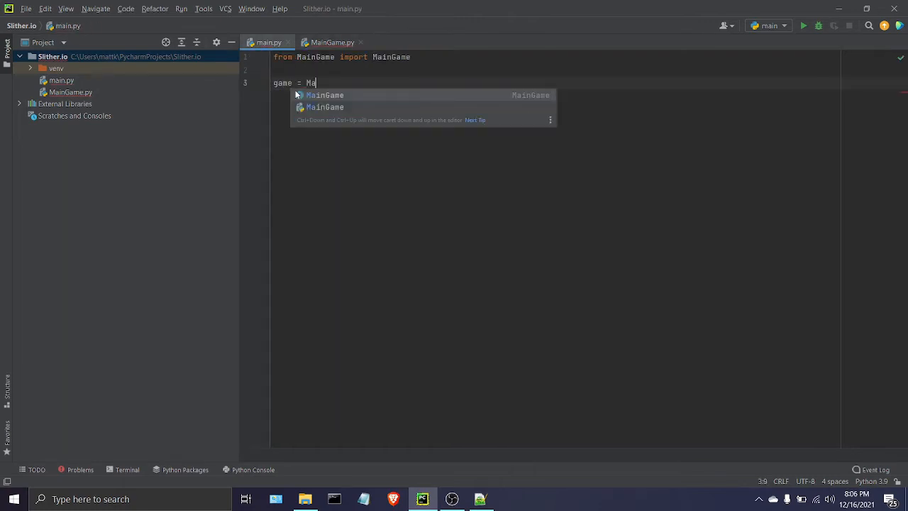
{"action": "type", "text": "in"}
{"action": "key", "text": "Return"}
{"action": "type", "text": "()"}
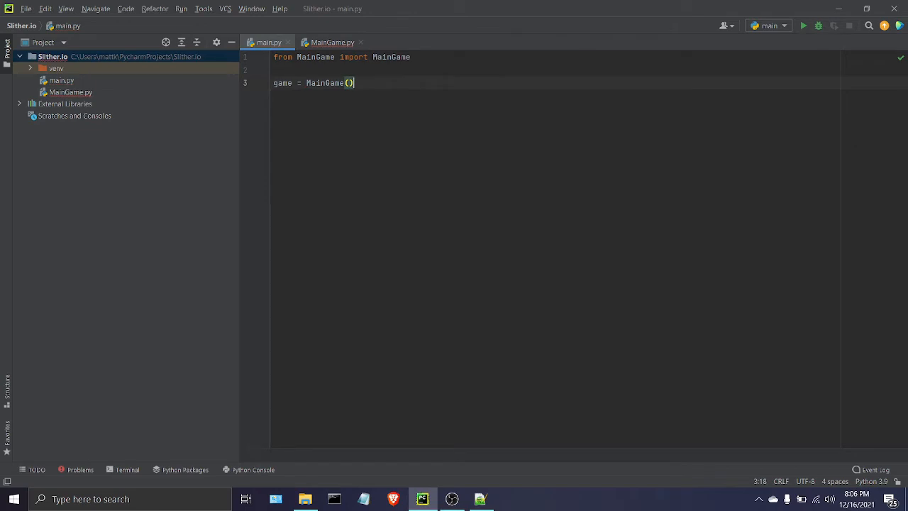
{"action": "key", "text": "Return"}
{"action": "key", "text": "Return"}
{"action": "type", "text": "game."}
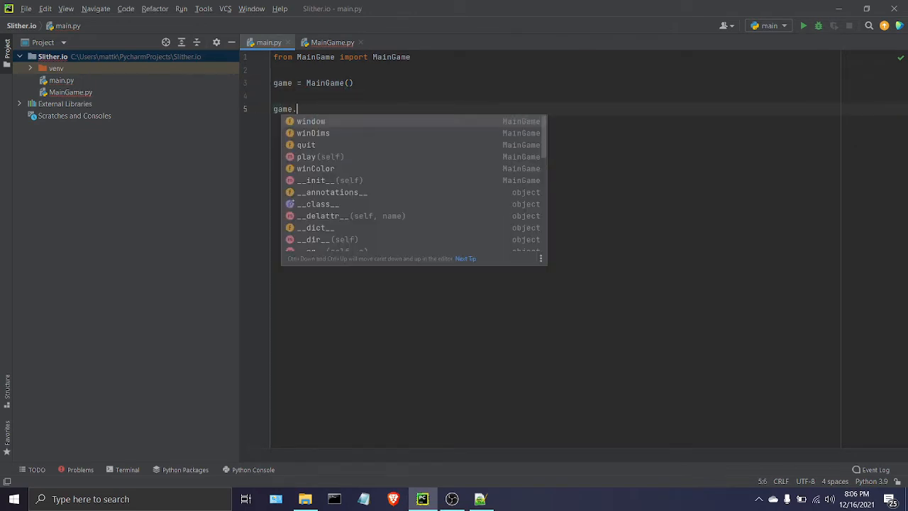
{"action": "type", "text": "pl"}
{"action": "key", "text": "Return"}
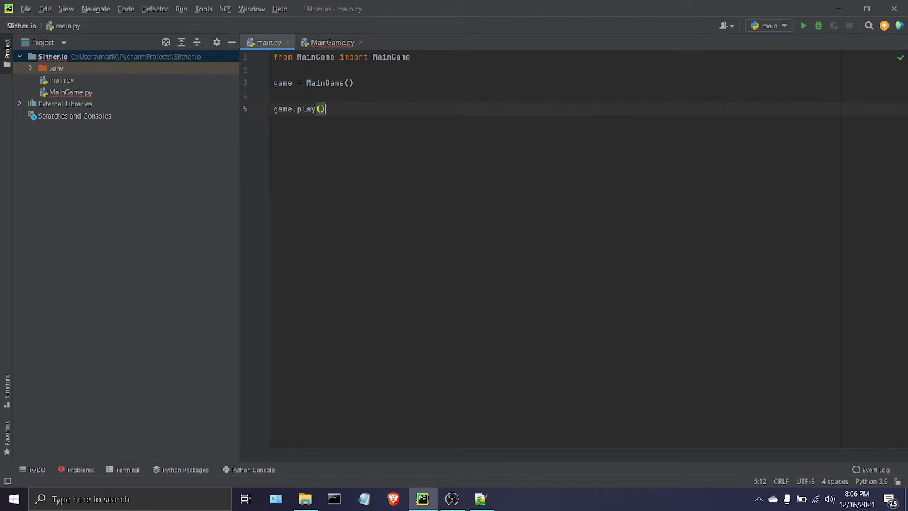
- Review the five lines of main.py, highlighting MainGame and play, then return to MainGame.py
{"action": "left_click", "coordinate": [275, 96]}
{"action": "mouse_move", "coordinate": [325, 109]}
{"action": "left_mouse_down"}
{"action": "mouse_move", "coordinate": [274, 69]}
{"action": "mouse_move", "coordinate": [274, 57]}
{"action": "left_mouse_up"}
{"action": "left_click", "coordinate": [325, 109]}
{"action": "left_click_drag", "start_coordinate": [325, 109], "coordinate": [273, 57]}
{"action": "left_click", "coordinate": [325, 109]}
{"action": "mouse_move", "coordinate": [325, 109]}
{"action": "left_mouse_down"}
{"action": "mouse_move", "coordinate": [273, 83]}
{"action": "mouse_move", "coordinate": [273, 57]}
{"action": "left_mouse_up"}
{"action": "left_click", "coordinate": [326, 108]}
{"action": "left_click", "coordinate": [287, 83]}
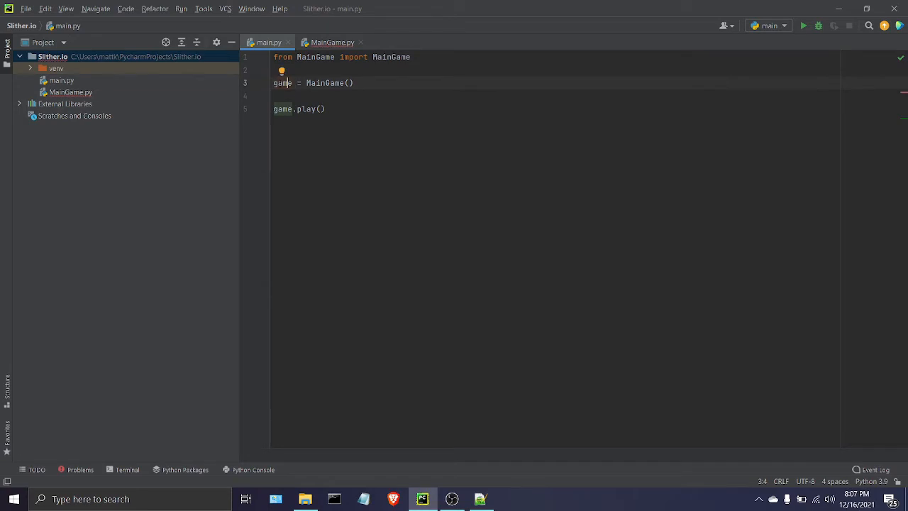
{"action": "left_click_drag", "start_coordinate": [307, 83], "coordinate": [345, 83]}
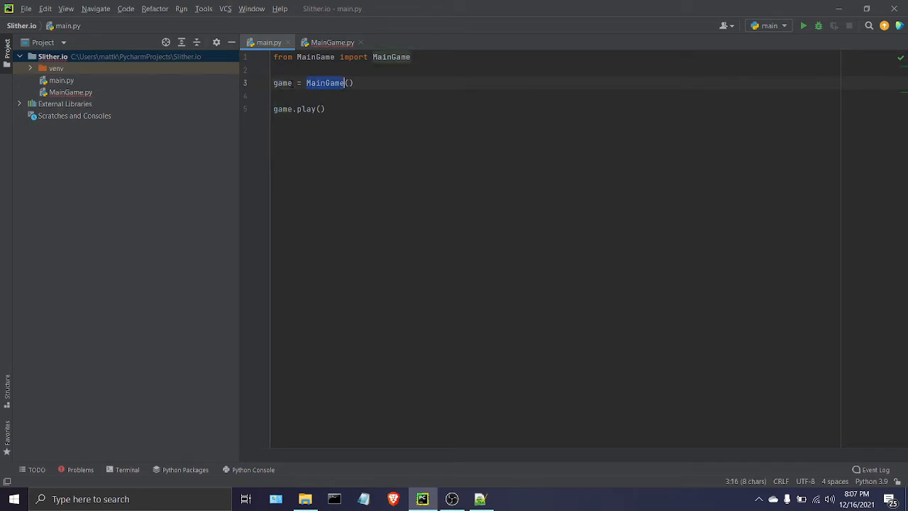
{"action": "left_click", "coordinate": [345, 83]}
{"action": "left_click", "coordinate": [316, 108]}
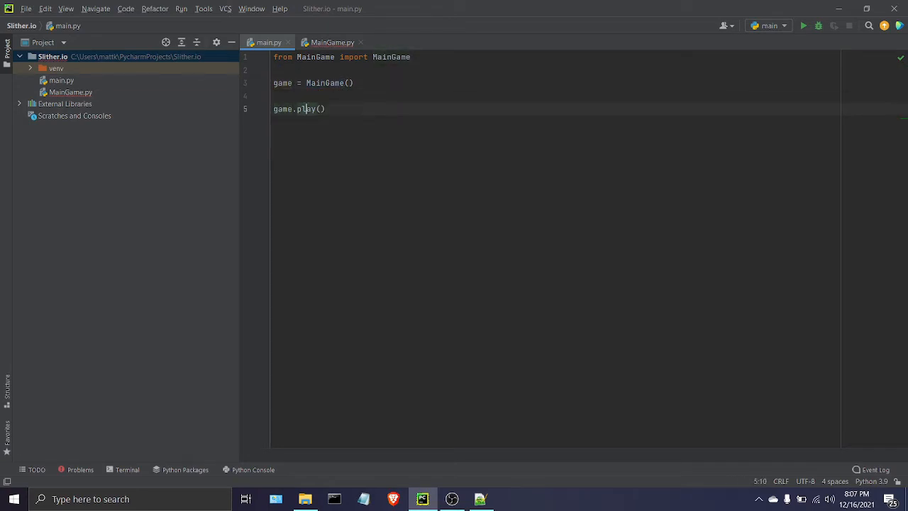
{"action": "left_click_drag", "start_coordinate": [296, 109], "coordinate": [313, 108]}
{"action": "left_click", "coordinate": [328, 43]}
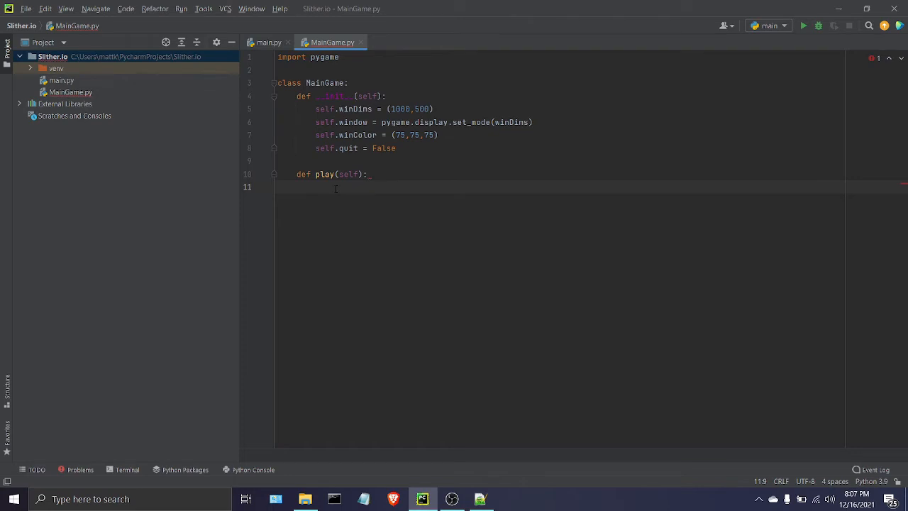
{"action": "type", "text": "pass"}
- Add an update(self) method with a pass body below play in MainGame
{"action": "key", "text": "Return"}
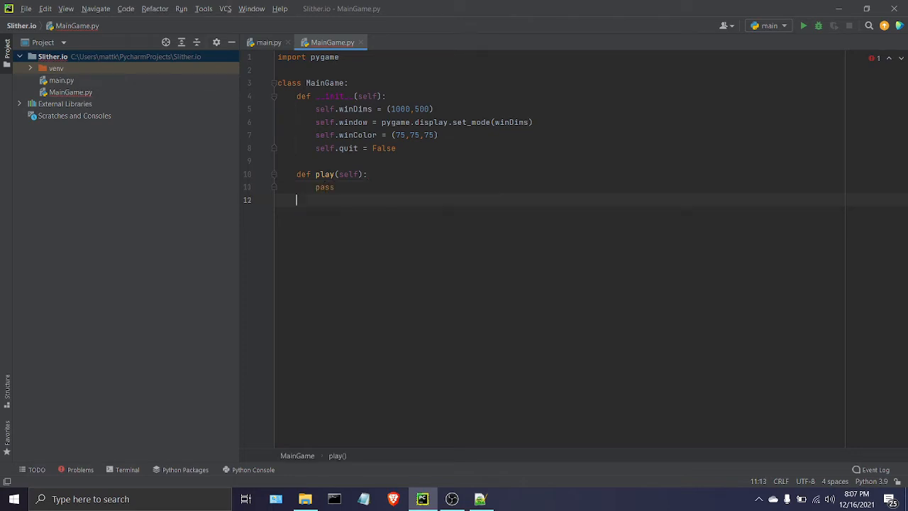
{"action": "key", "text": "Return"}
{"action": "type", "text": "def update"}
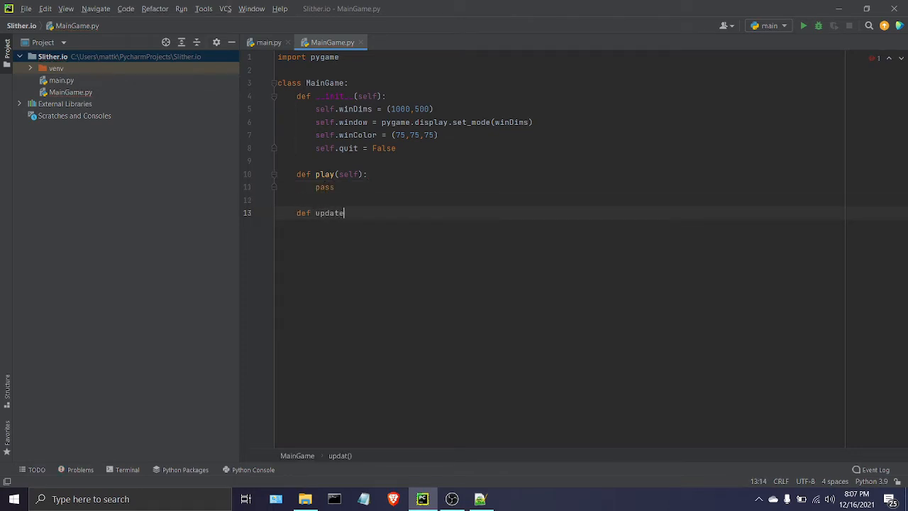
{"action": "type", "text": "(self):"}
{"action": "key", "text": "Return"}
{"action": "type", "text": "pass"}
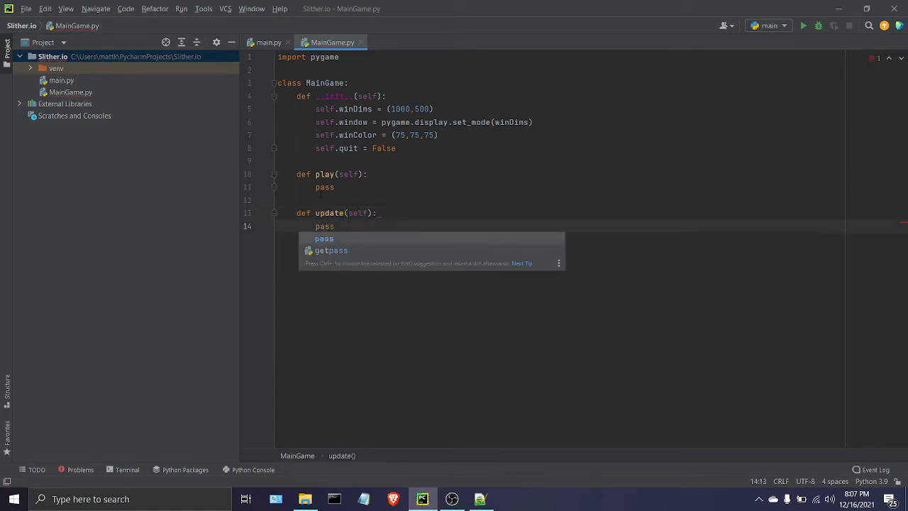
{"action": "key", "text": "Escape"}
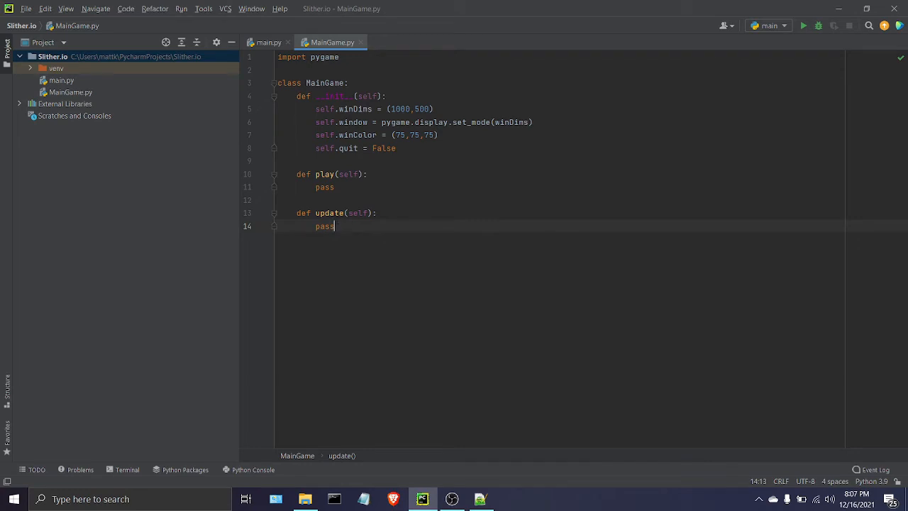
{"action": "left_click", "coordinate": [335, 213]}
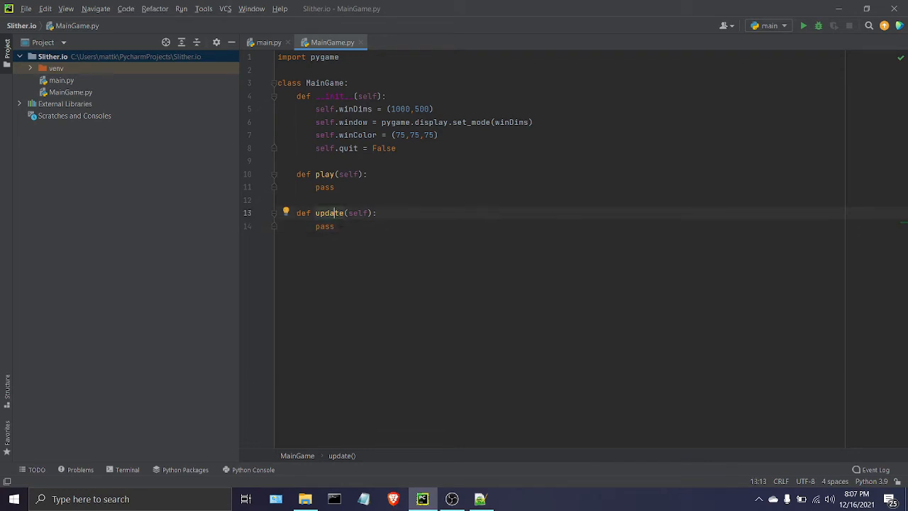
{"action": "left_click", "coordinate": [340, 226]}
{"action": "double_click", "coordinate": [328, 213]}
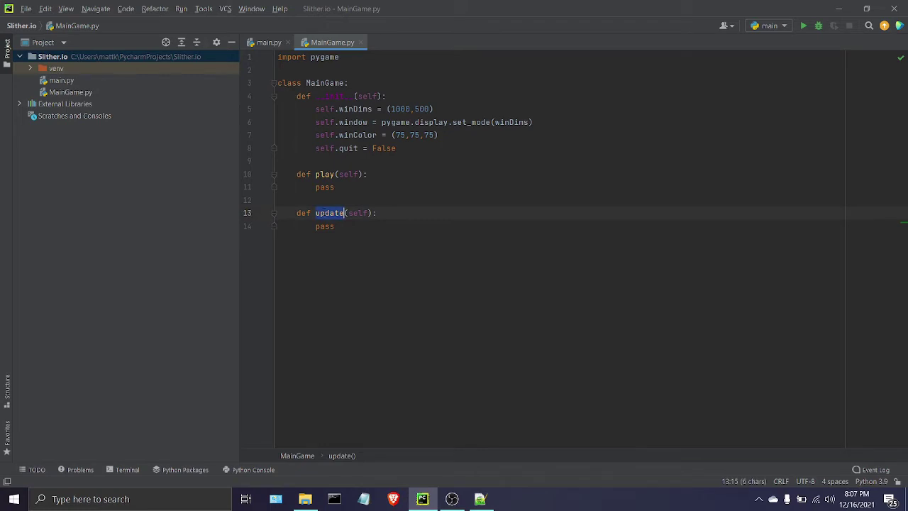
{"action": "triple_click", "coordinate": [327, 213]}
{"action": "key", "text": "Down"}
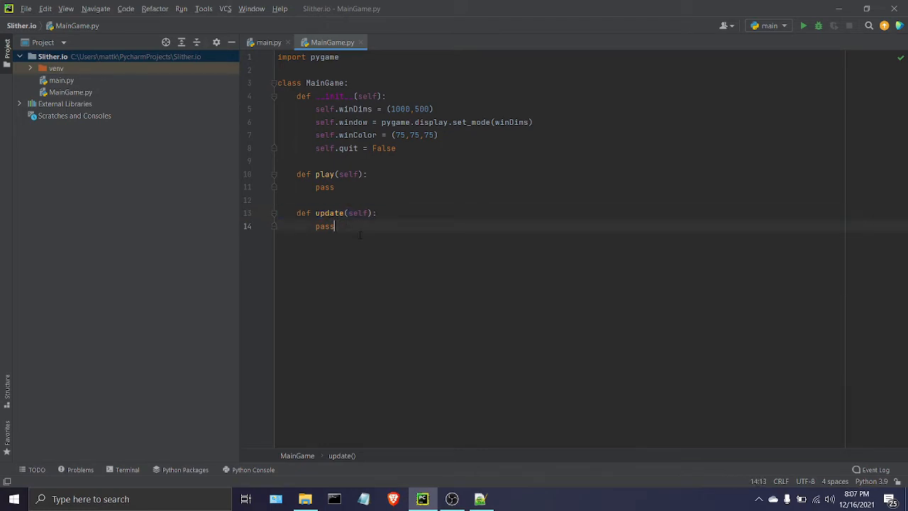
- Add a render(self) method with a pass body below update, then select play's pass
{"action": "key", "text": "Return"}
{"action": "key", "text": "Return"}
{"action": "type", "text": "d"}
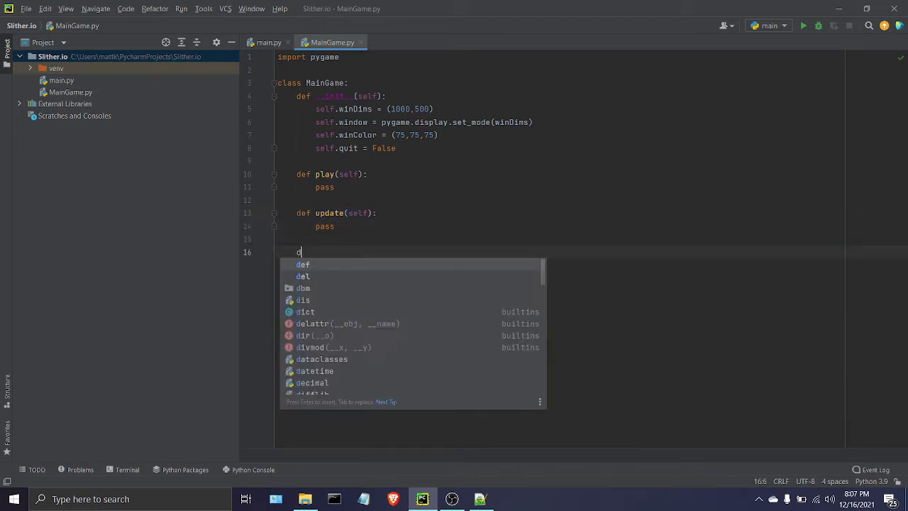
{"action": "type", "text": "ef "}
{"action": "type", "text": "p"}
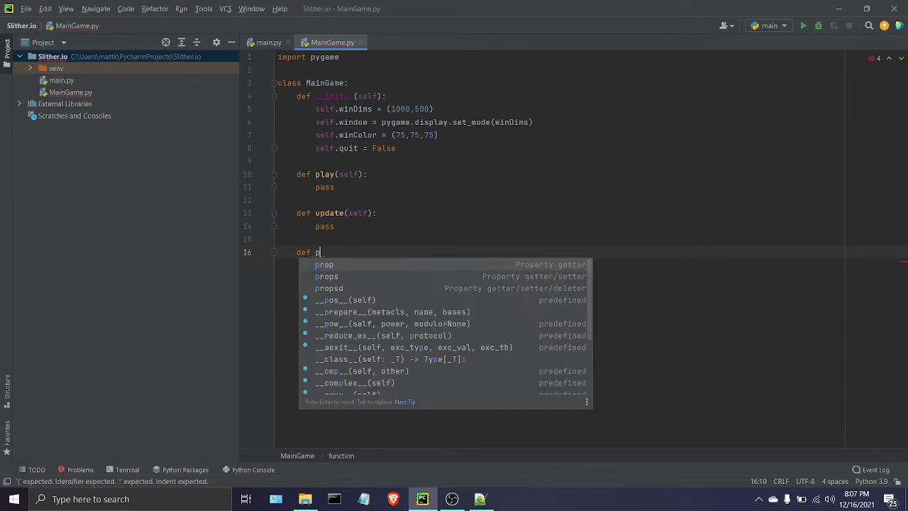
{"action": "key", "text": "BackSpace"}
{"action": "type", "text": "render(self):"}
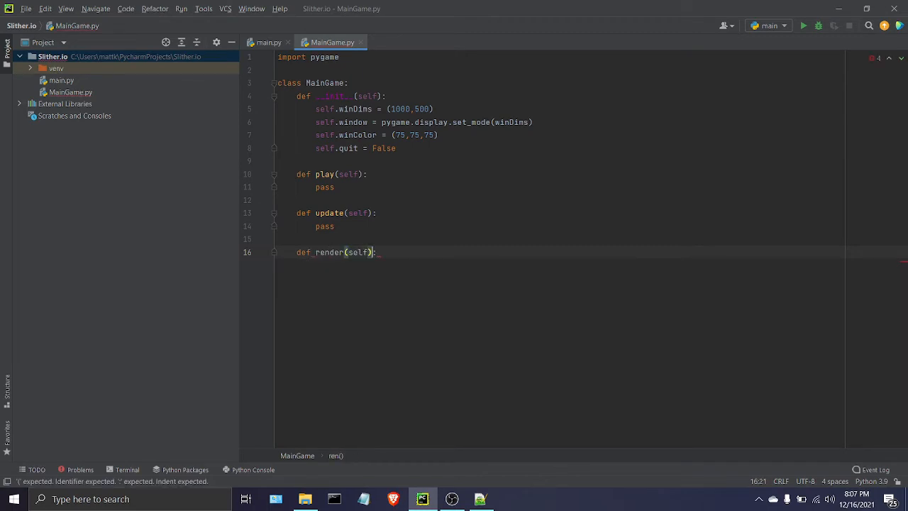
{"action": "key", "text": "Return"}
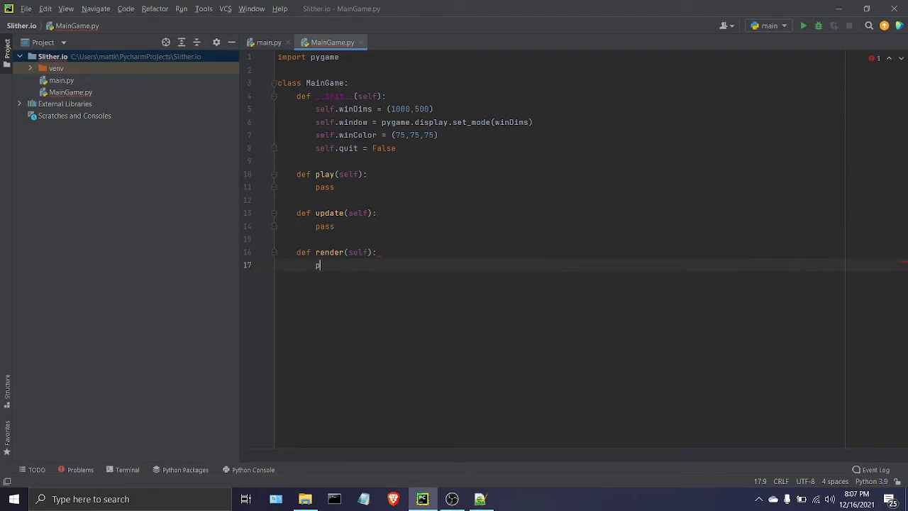
{"action": "type", "text": "pass"}
{"action": "key", "text": "Escape"}
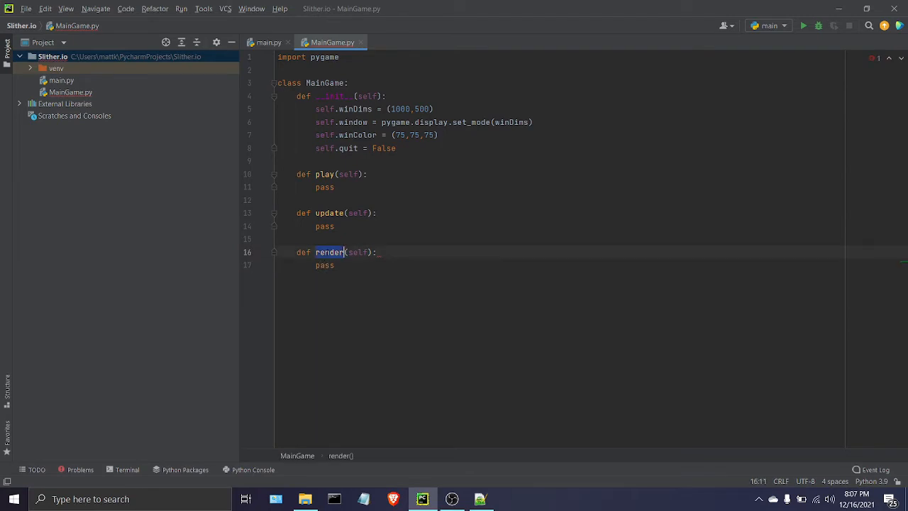
{"action": "double_click", "coordinate": [347, 122]}
{"action": "double_click", "coordinate": [325, 187]}
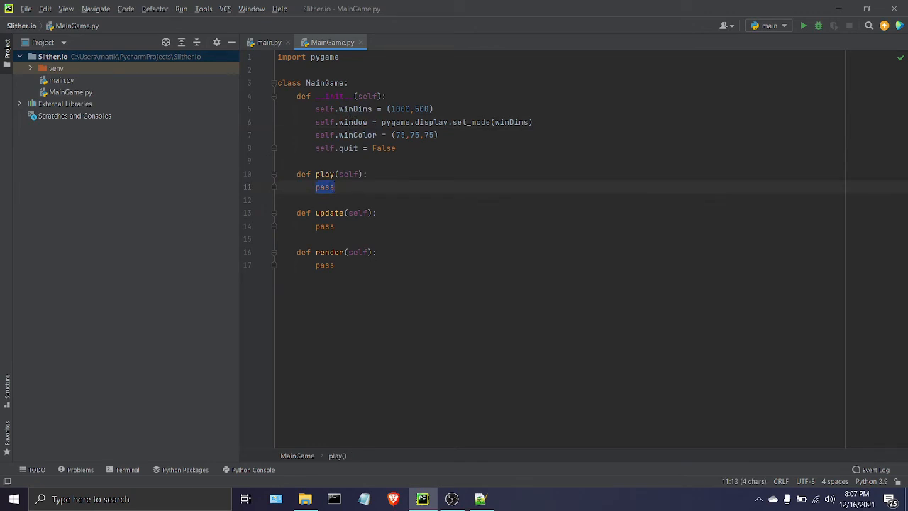
{"action": "type", "text": "u"}
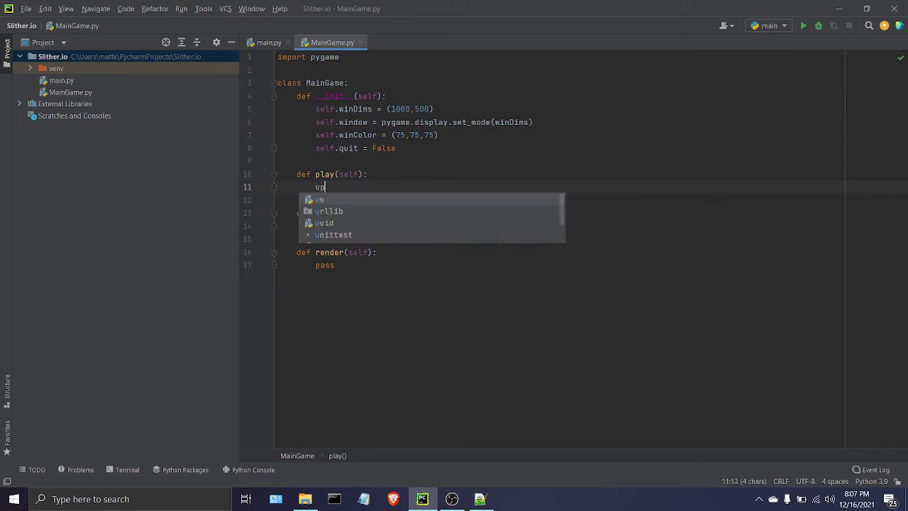
{"action": "type", "text": "pdat"}
- Replace play's pass with calls to self.update() and self.render()
{"action": "key", "text": "BackSpace"}
{"action": "key", "text": "BackSpace"}
{"action": "key", "text": "BackSpace"}
{"action": "key", "text": "BackSpace"}
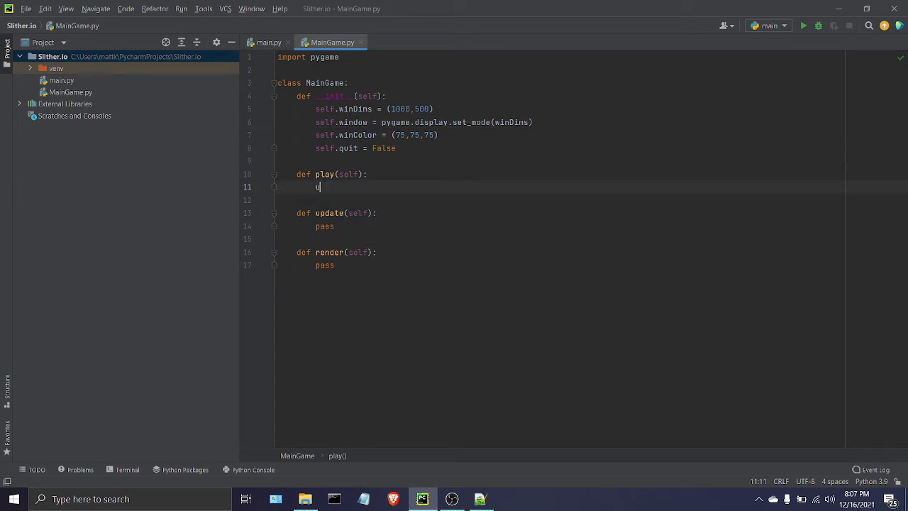
{"action": "type", "text": "self."}
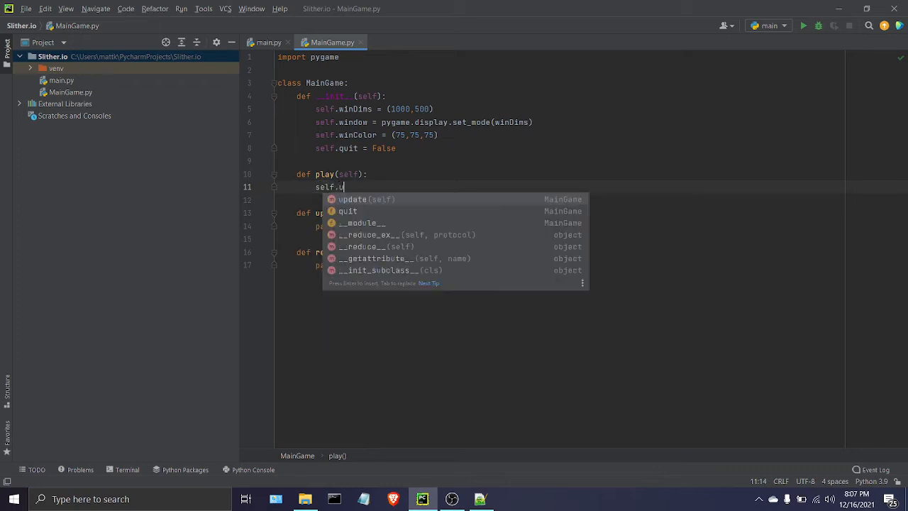
{"action": "type", "text": "upda"}
{"action": "key", "text": "Return"}
{"action": "key", "text": "Return"}
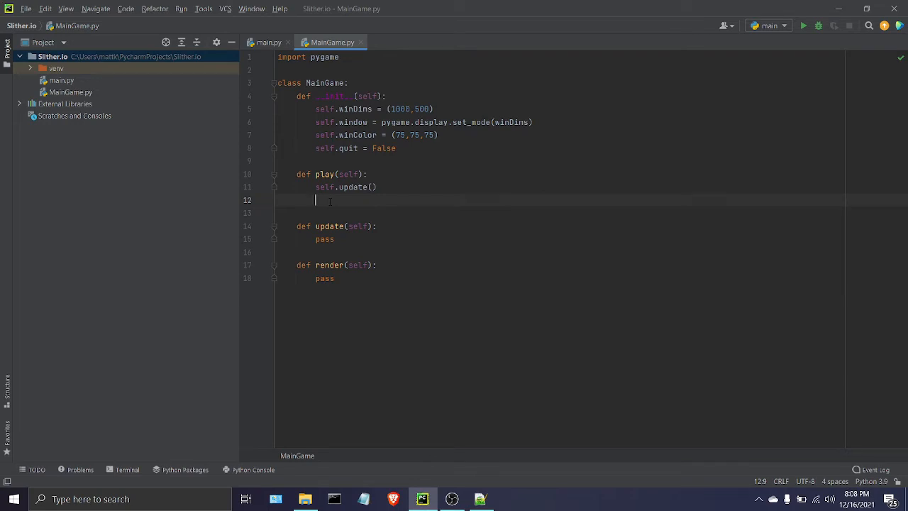
{"action": "type", "text": "s"}
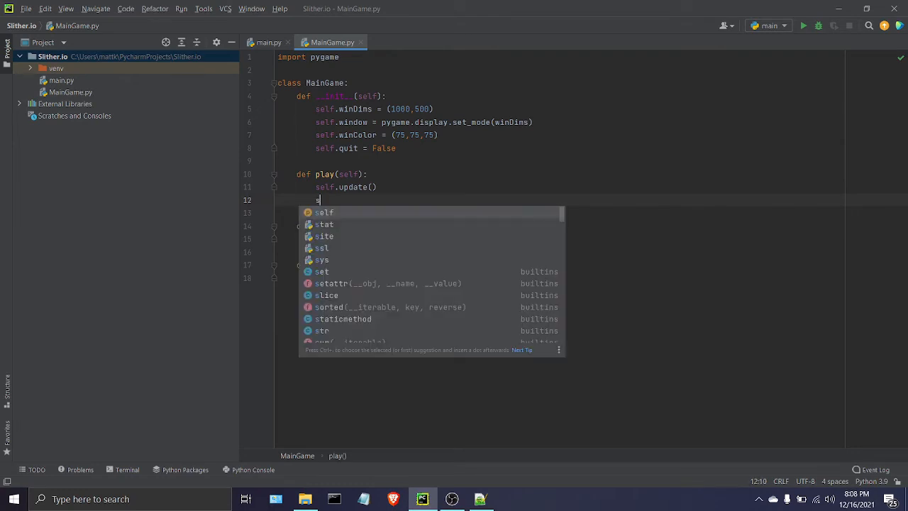
{"action": "type", "text": "elf.render"}
{"action": "key", "text": "Return"}
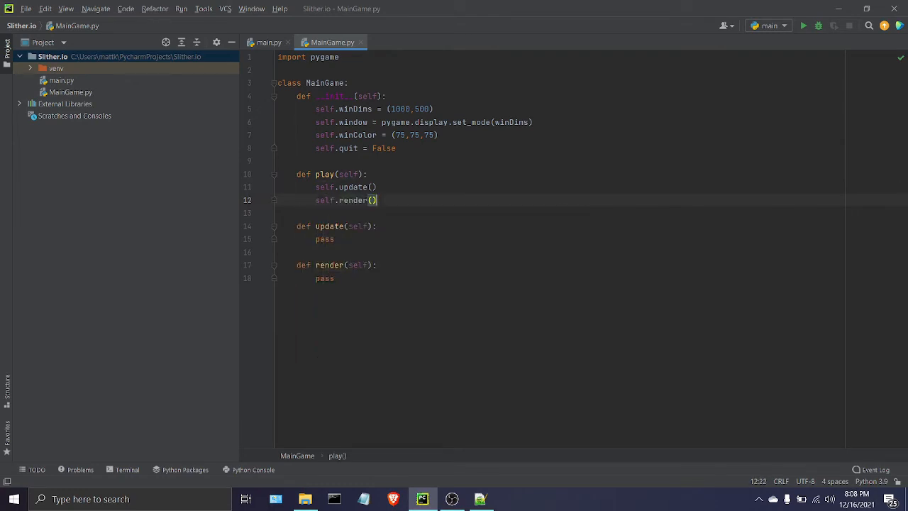
- Review the play method, highlighting its definition and the update and render calls
{"action": "double_click", "coordinate": [325, 173]}
{"action": "double_click", "coordinate": [352, 186]}
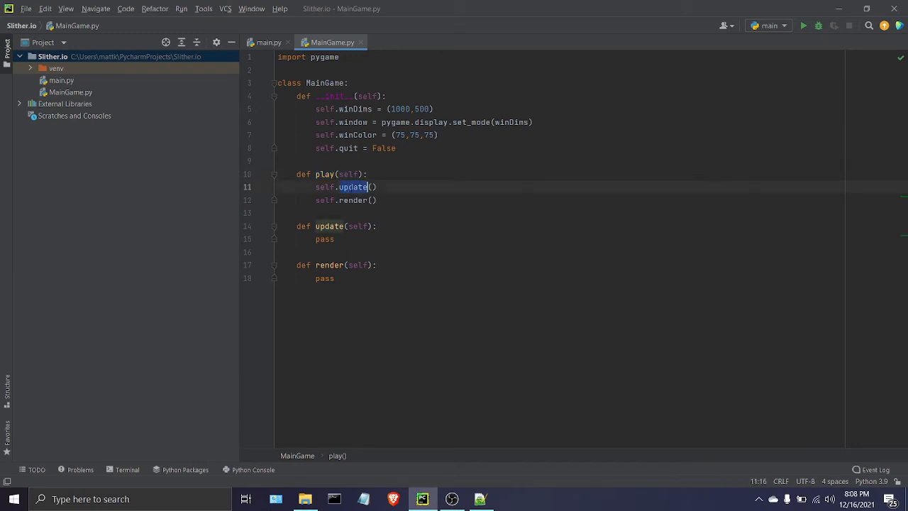
{"action": "double_click", "coordinate": [353, 200]}
{"action": "double_click", "coordinate": [352, 200]}
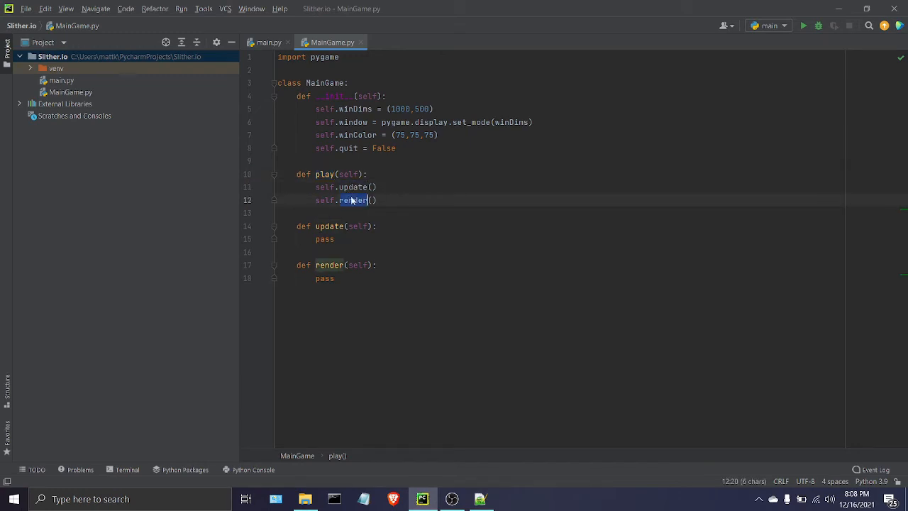
{"action": "left_click", "coordinate": [353, 187]}
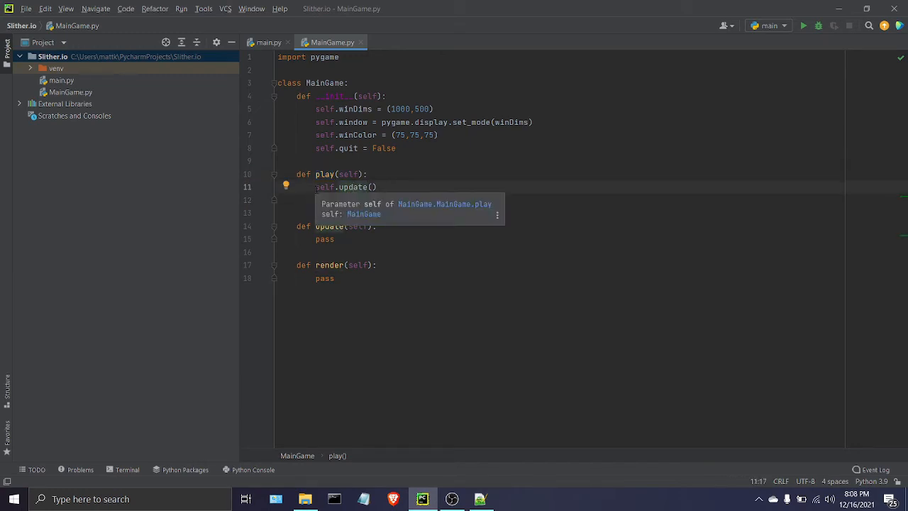
{"action": "left_click", "coordinate": [316, 187]}
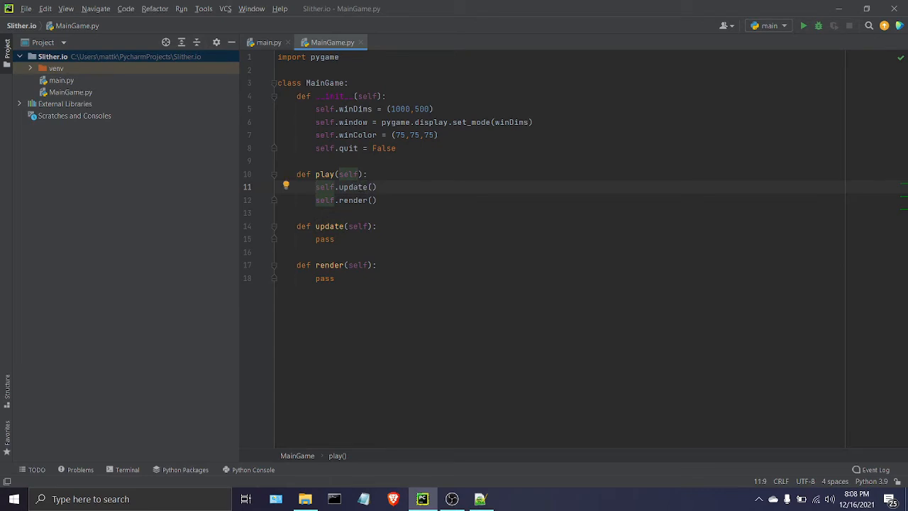
{"action": "left_click", "coordinate": [334, 174]}
{"action": "left_click", "coordinate": [380, 174]}
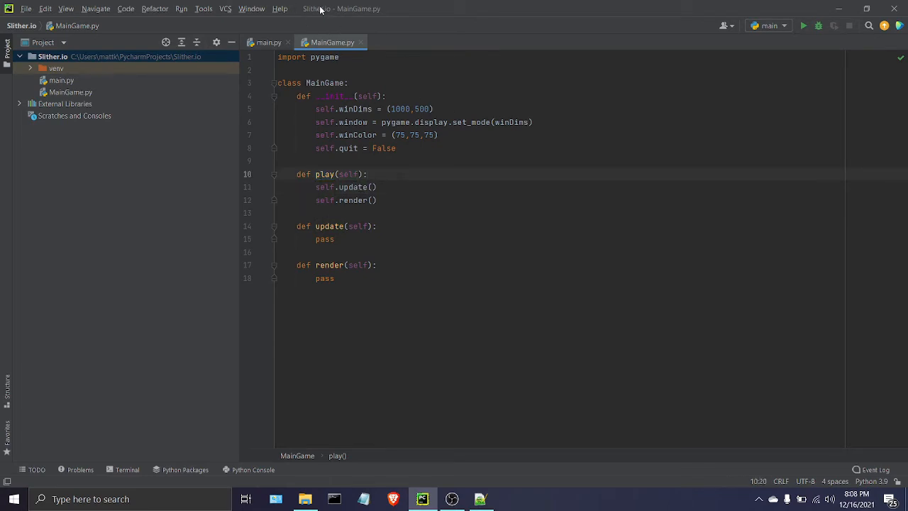
{"action": "left_click_drag", "start_coordinate": [278, 170], "coordinate": [428, 211]}
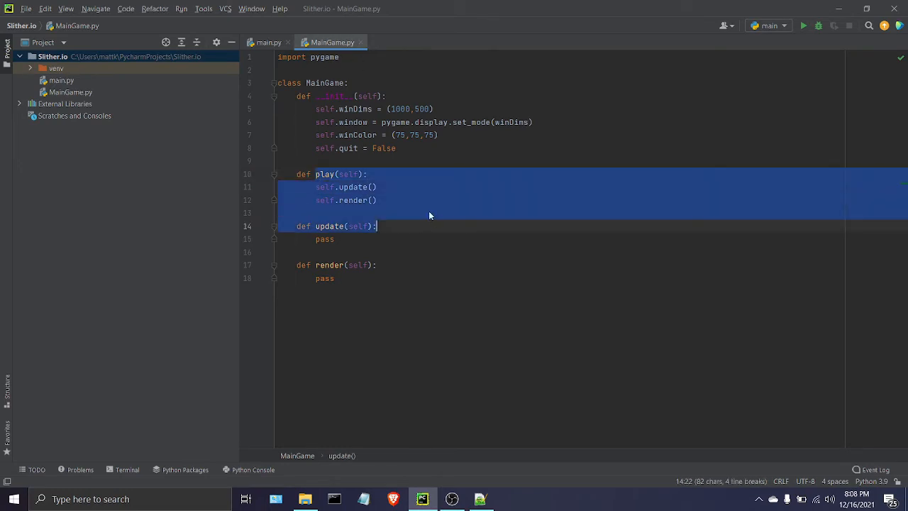
{"action": "left_click", "coordinate": [429, 211]}
{"action": "double_click", "coordinate": [353, 186]}
{"action": "left_click_drag", "start_coordinate": [378, 174], "coordinate": [378, 205]}
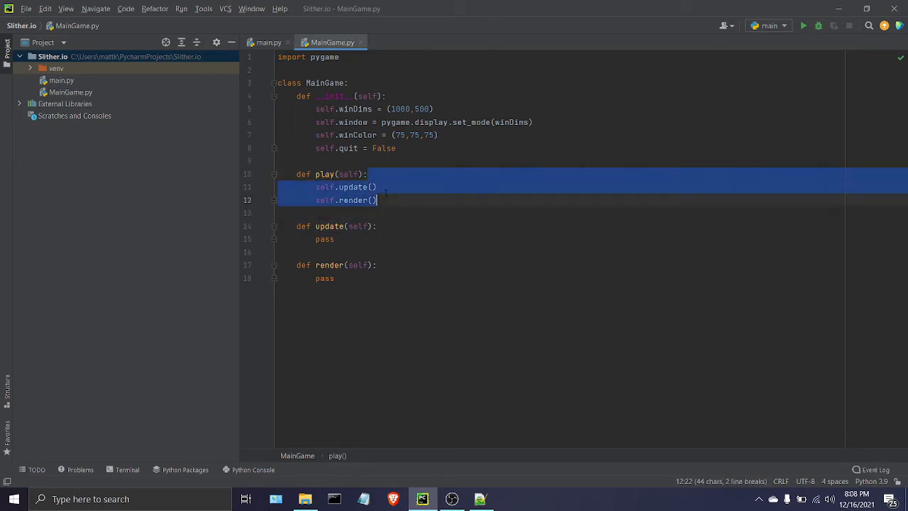
{"action": "left_click", "coordinate": [378, 200]}
{"action": "left_click_drag", "start_coordinate": [378, 174], "coordinate": [377, 193]}
{"action": "left_click", "coordinate": [378, 200]}
{"action": "double_click", "coordinate": [325, 174]}
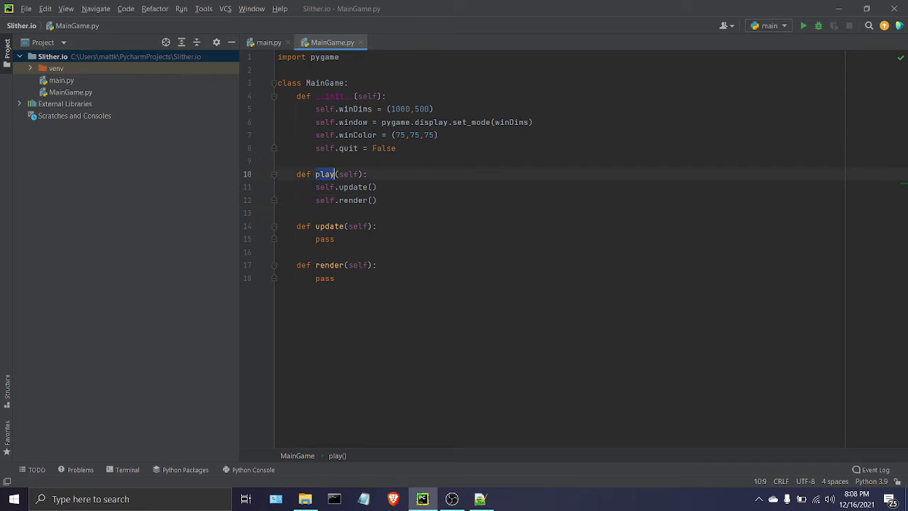
{"action": "left_click", "coordinate": [331, 175]}
- Insert a while quit == False: loop header above the calls in play()
{"action": "left_click", "coordinate": [315, 187]}
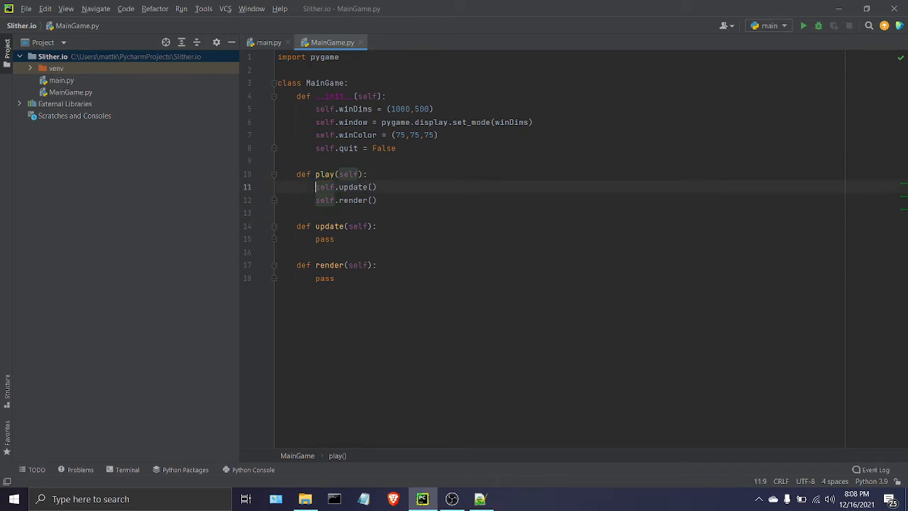
{"action": "key", "text": "Return"}
{"action": "key", "text": "Up"}
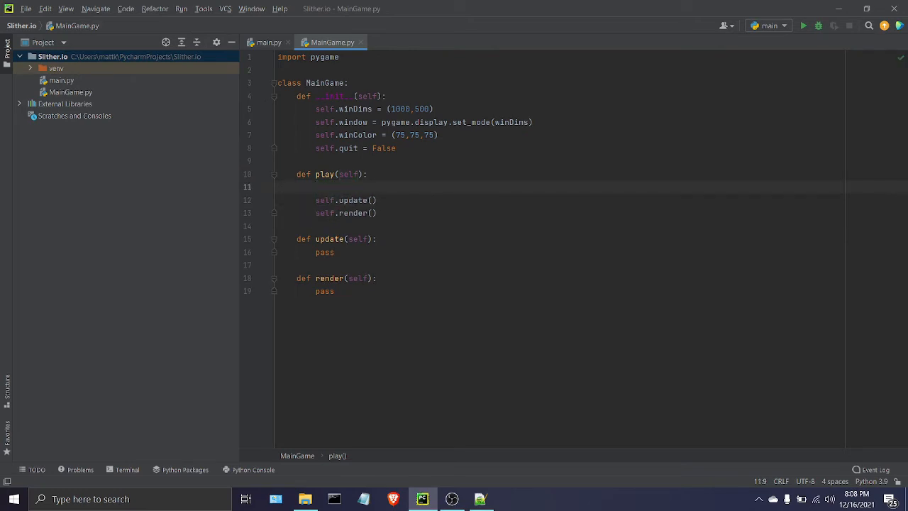
{"action": "type", "text": "w"}
{"action": "key", "text": "BackSpace"}
{"action": "double_click", "coordinate": [345, 148]}
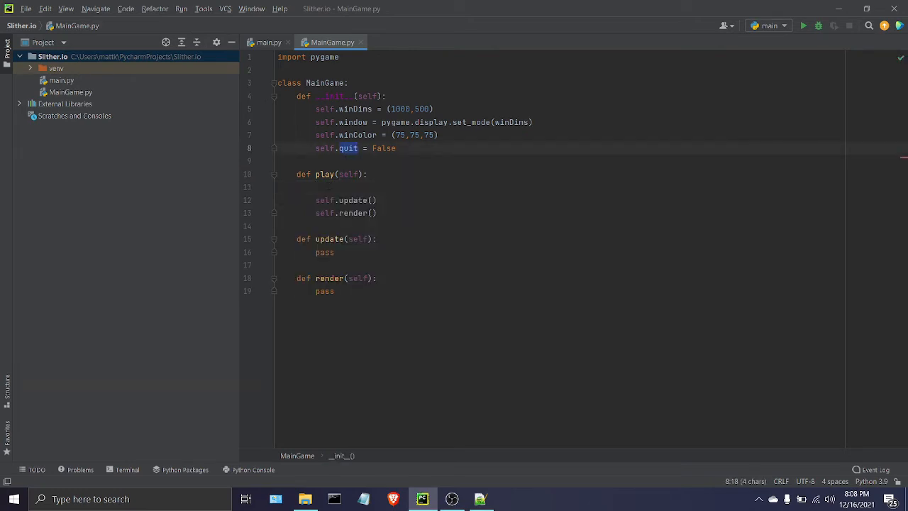
{"action": "left_click", "coordinate": [326, 187]}
{"action": "type", "text": "whil"}
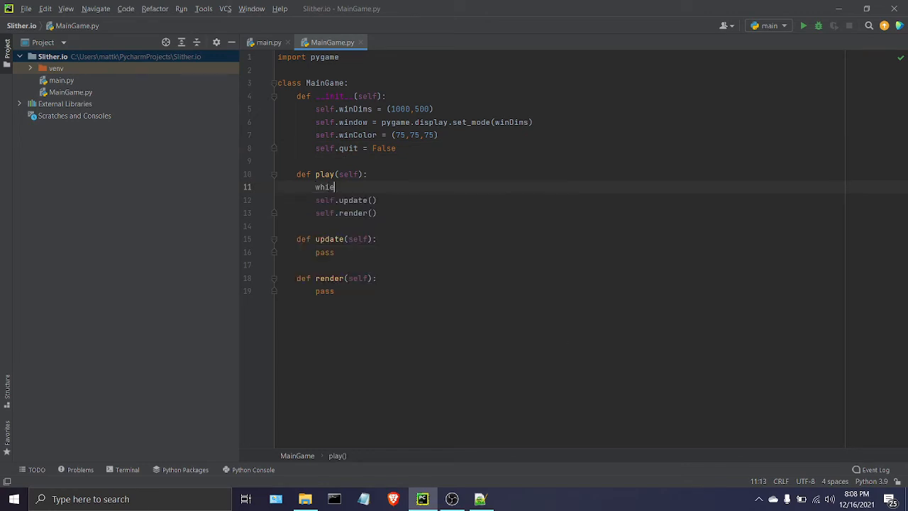
{"action": "type", "text": "e quit "}
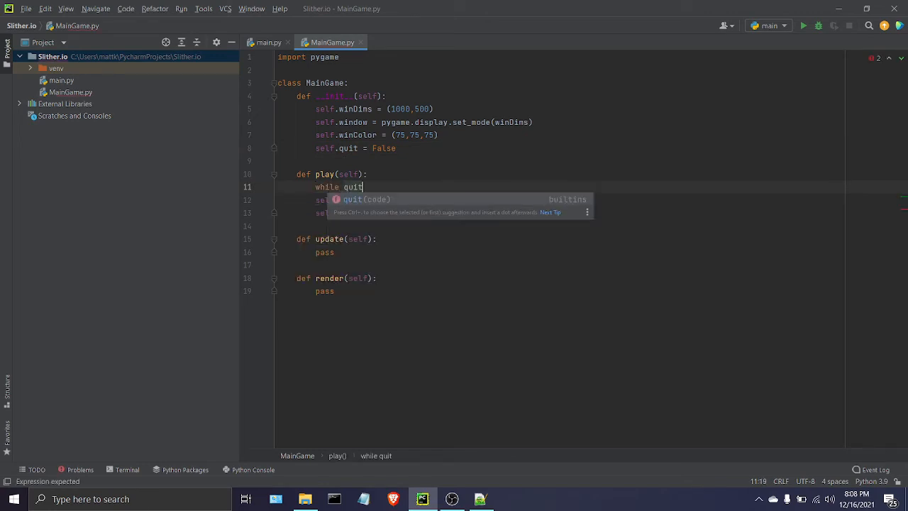
{"action": "type", "text": "="}
{"action": "key", "text": "BackSpace"}
{"action": "type", "text": "=="}
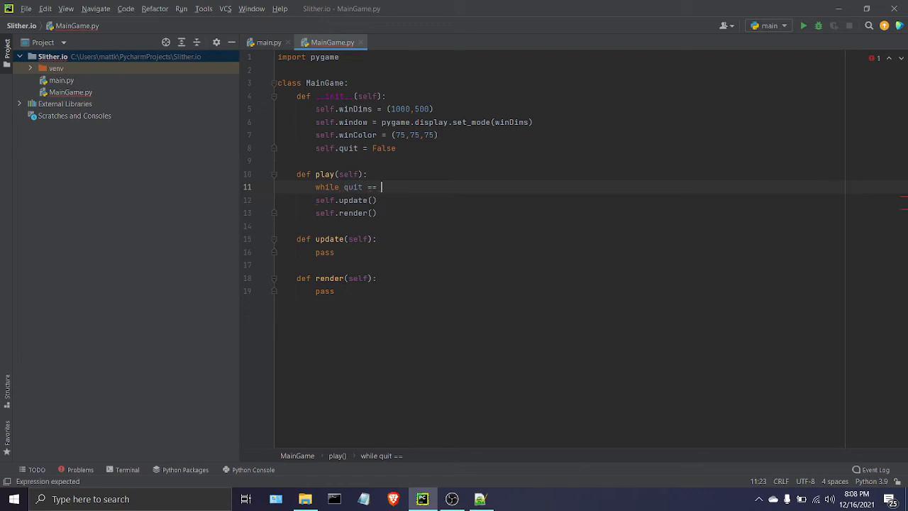
{"action": "type", "text": " F"}
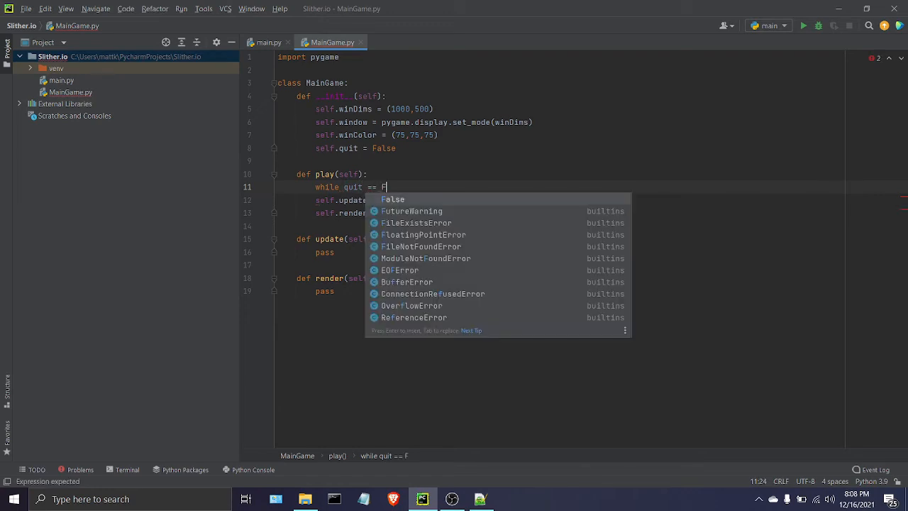
{"action": "type", "text": "al"}
{"action": "key", "text": "Return"}
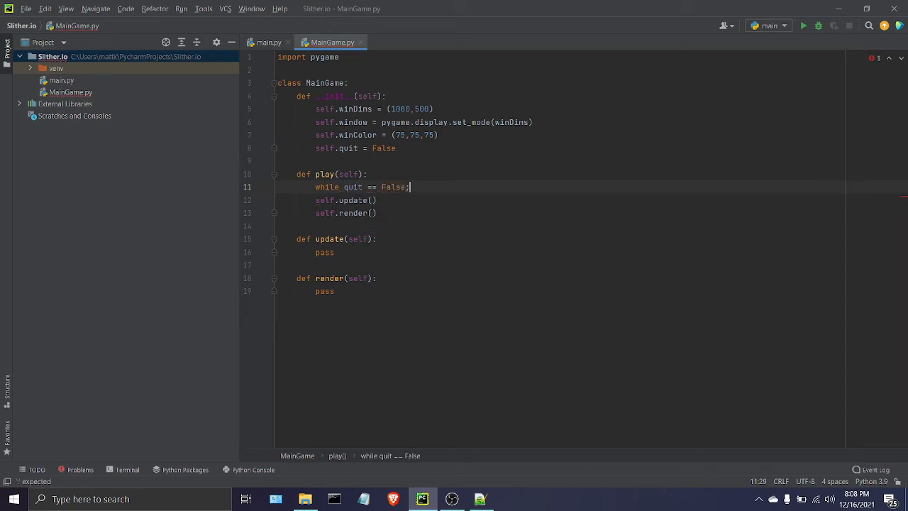
{"action": "type", "text": ":"}
- Indent the update and render calls into the while loop body
{"action": "key", "text": "Down"}
{"action": "key", "text": "Down"}
{"action": "key", "text": "shift+Home"}
{"action": "key", "text": "shift+Up"}
{"action": "key", "text": "Tab"}
- Review the loop, highlighting the header and the update and render calls, then move to update's pass
{"action": "left_click", "coordinate": [298, 225]}
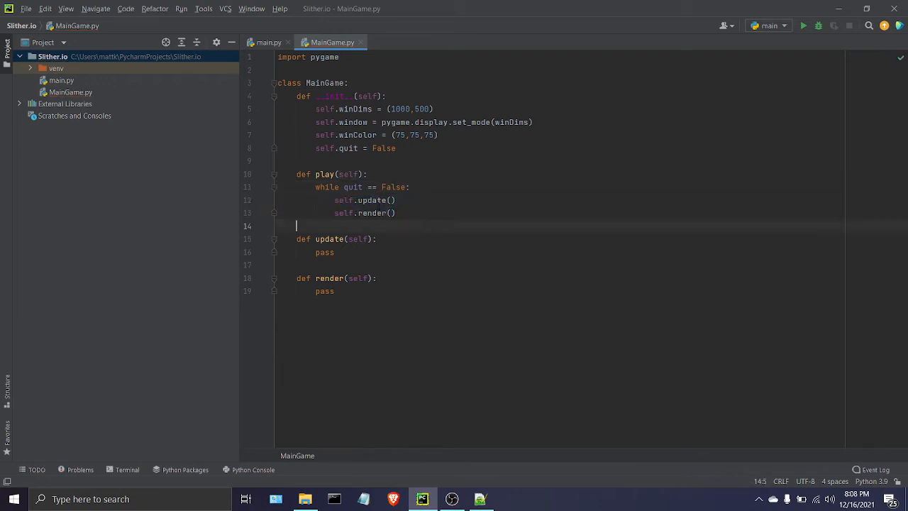
{"action": "double_click", "coordinate": [372, 200]}
{"action": "left_click", "coordinate": [389, 213]}
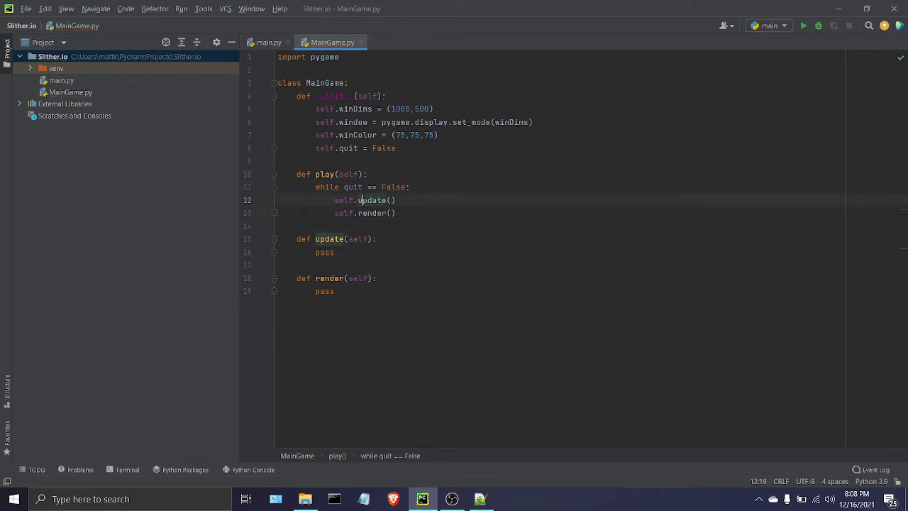
{"action": "double_click", "coordinate": [372, 200]}
{"action": "left_click", "coordinate": [369, 213]}
{"action": "double_click", "coordinate": [372, 200]}
{"action": "mouse_move", "coordinate": [376, 213]}
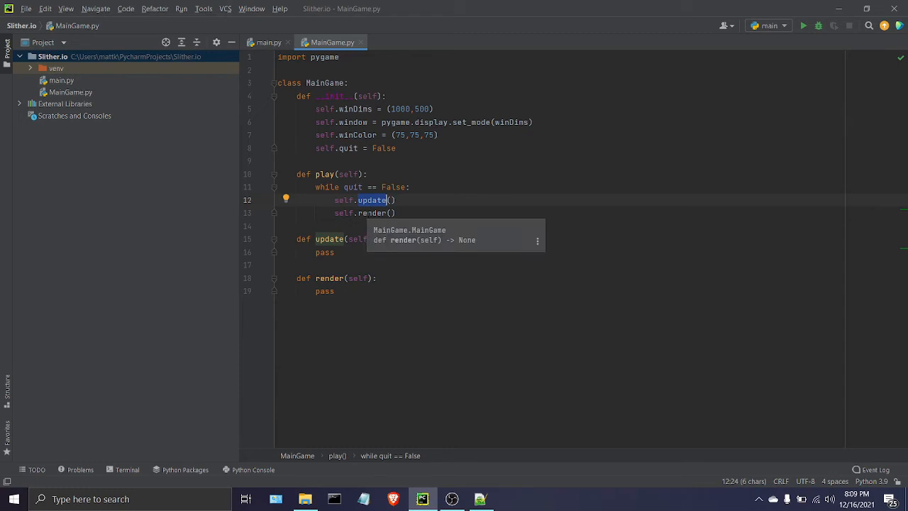
{"action": "left_click", "coordinate": [367, 213]}
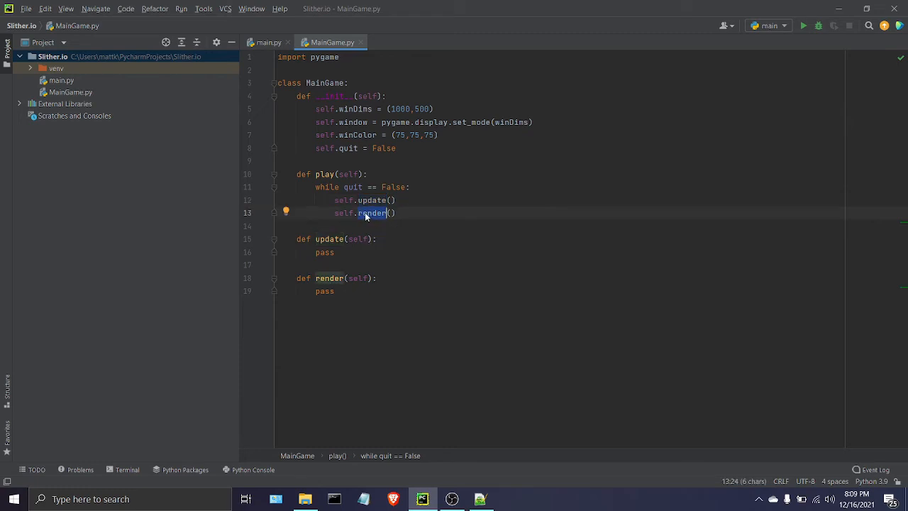
{"action": "double_click", "coordinate": [369, 200]}
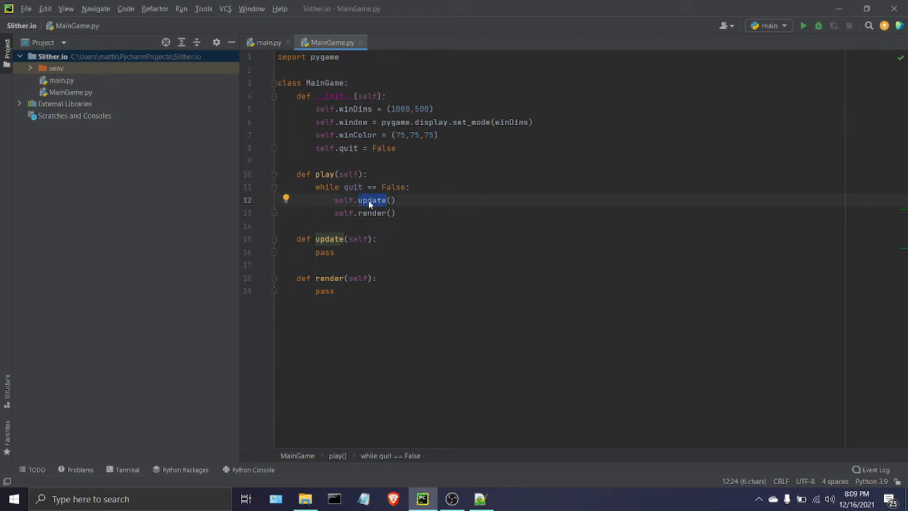
{"action": "left_click", "coordinate": [368, 200]}
{"action": "left_click_drag", "start_coordinate": [335, 200], "coordinate": [395, 212]}
{"action": "left_click", "coordinate": [395, 213]}
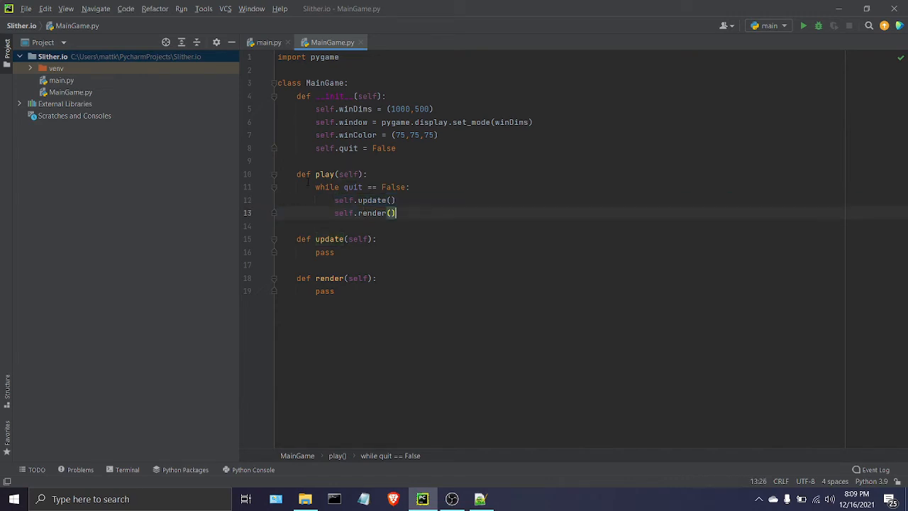
{"action": "left_click_drag", "start_coordinate": [315, 186], "coordinate": [417, 208]}
{"action": "double_click", "coordinate": [372, 200]}
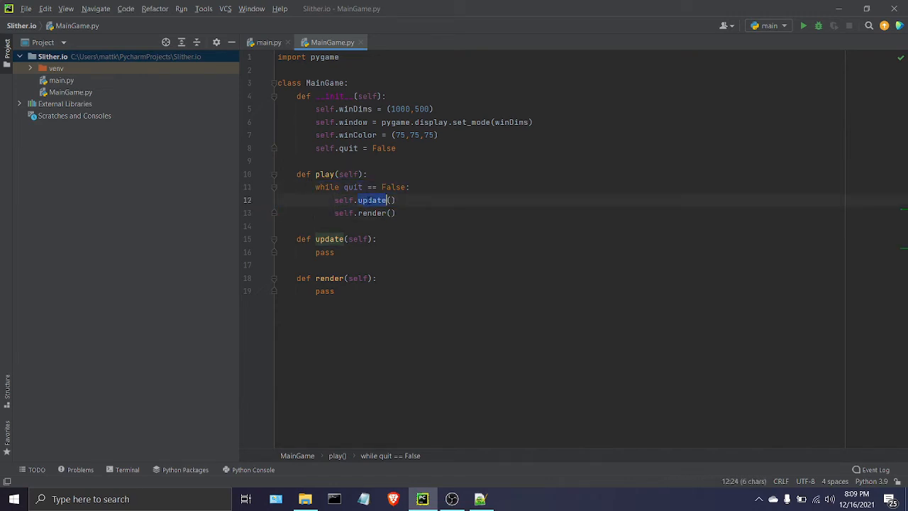
{"action": "double_click", "coordinate": [372, 213]}
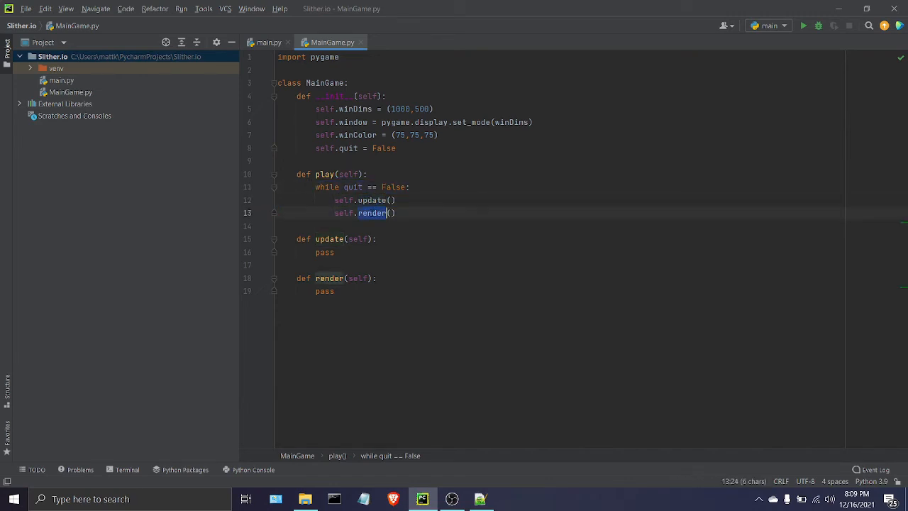
{"action": "left_click", "coordinate": [334, 252]}
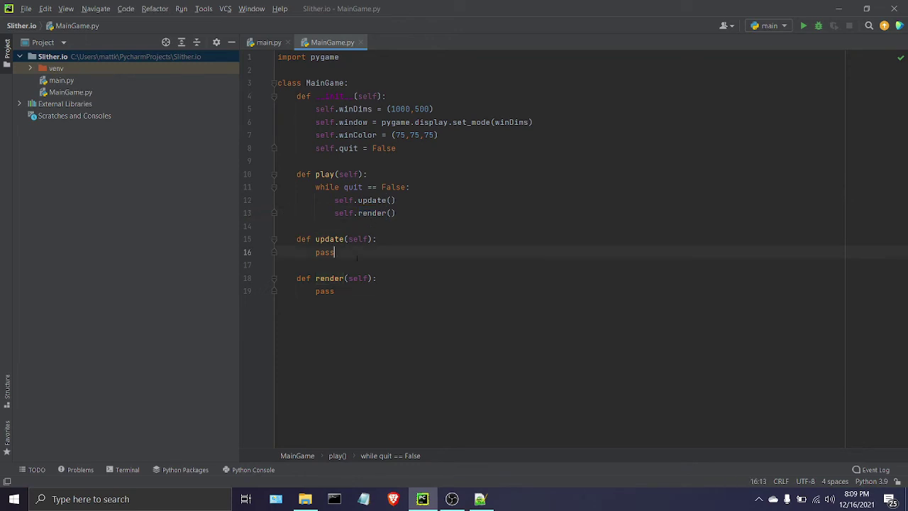
- Replace render's pass with window.fill(winColor), checking the 75,75,75 winColor attribute
{"action": "double_click", "coordinate": [324, 291]}
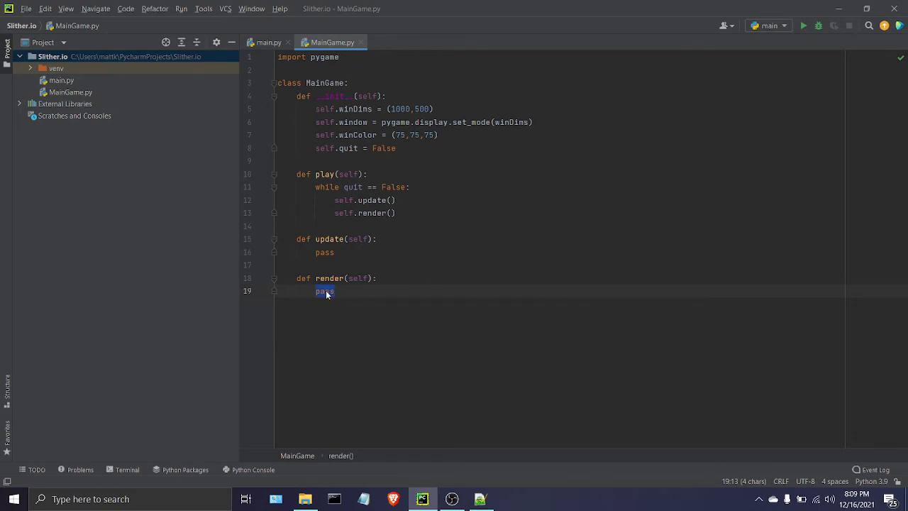
{"action": "type", "text": "s"}
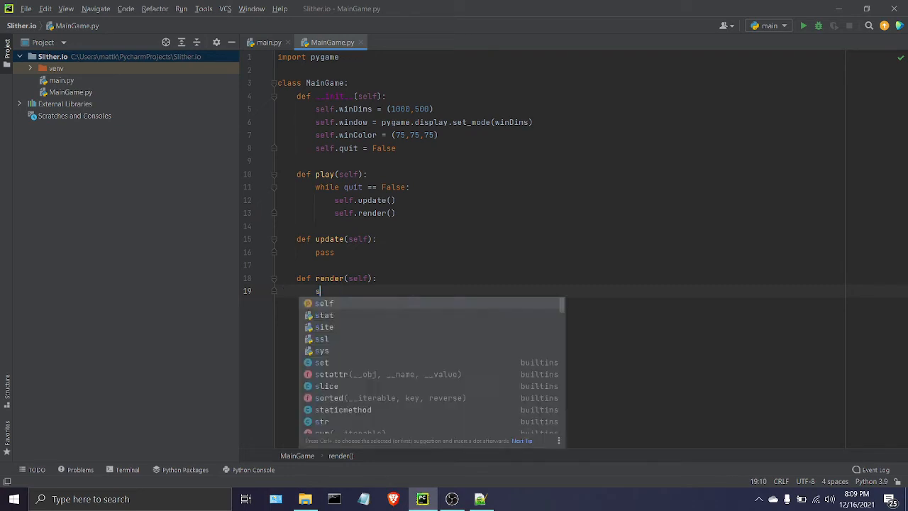
{"action": "type", "text": "elf.wind"}
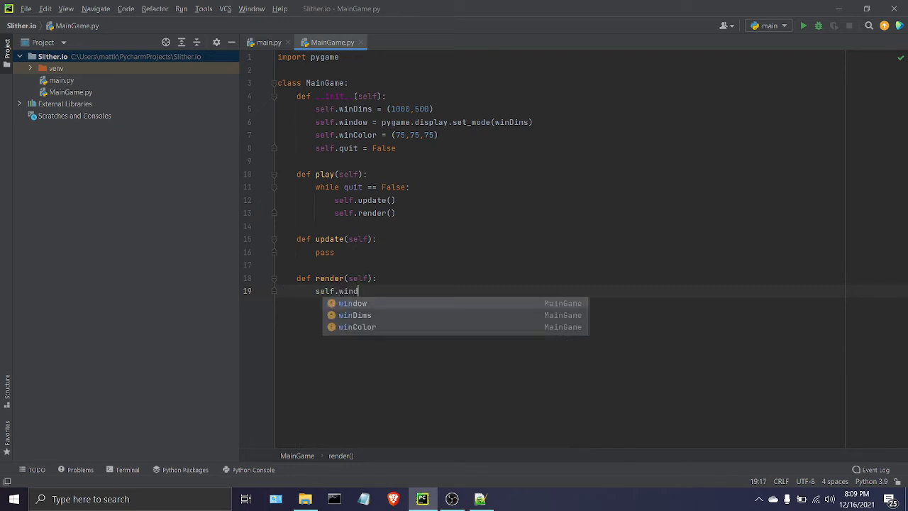
{"action": "type", "text": "ow.fill("}
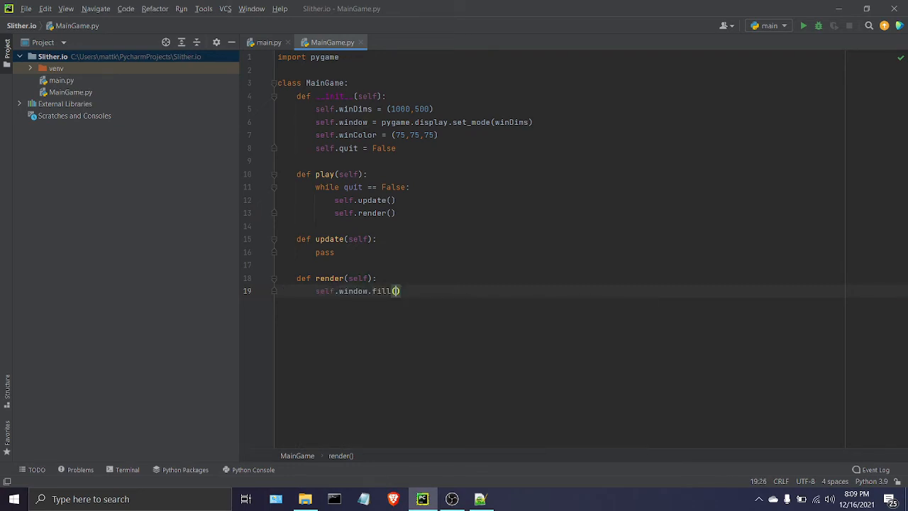
{"action": "type", "text": "winColor"}
{"action": "double_click", "coordinate": [358, 135]}
{"action": "left_click", "coordinate": [421, 135]}
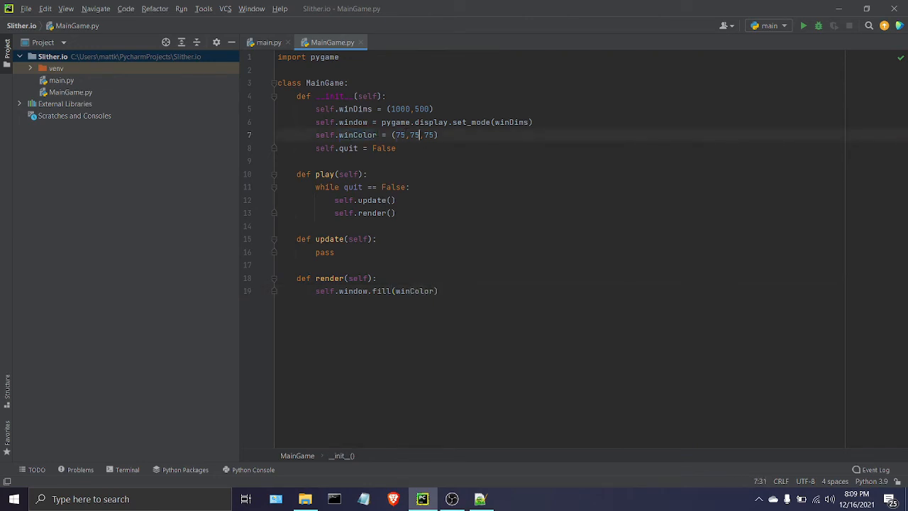
{"action": "double_click", "coordinate": [354, 135]}
{"action": "left_click", "coordinate": [399, 290]}
{"action": "left_click", "coordinate": [348, 291]}
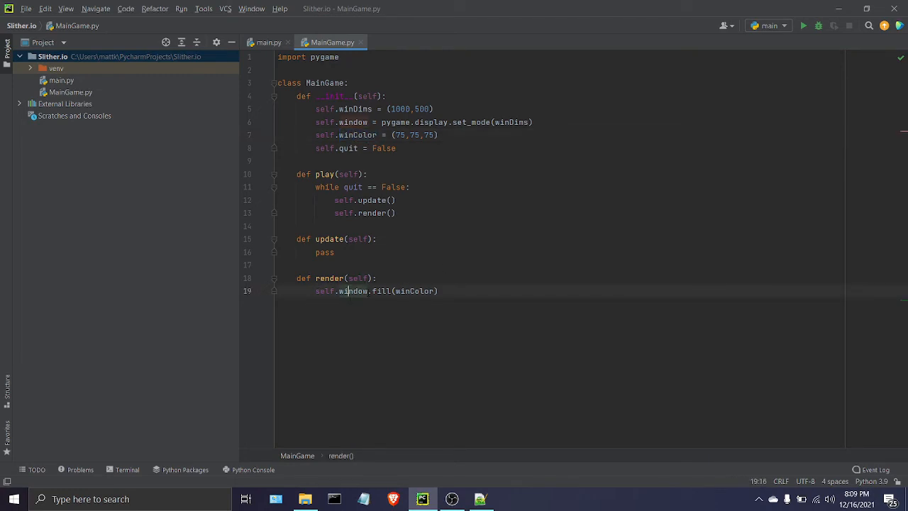
{"action": "left_click", "coordinate": [446, 291]}
- Add pygame.display.update() after the fill call and review the display refresh line
{"action": "key", "text": "Return"}
{"action": "key", "text": "Return"}
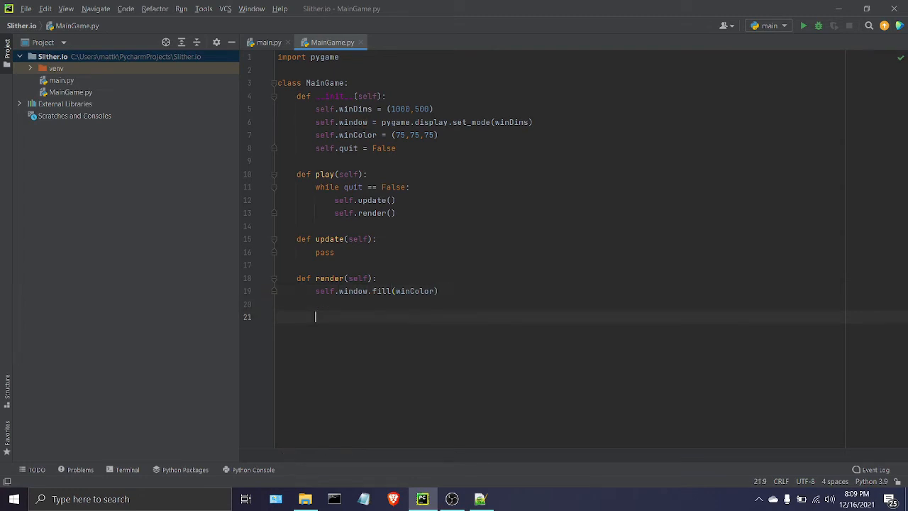
{"action": "type", "text": "pygame"}
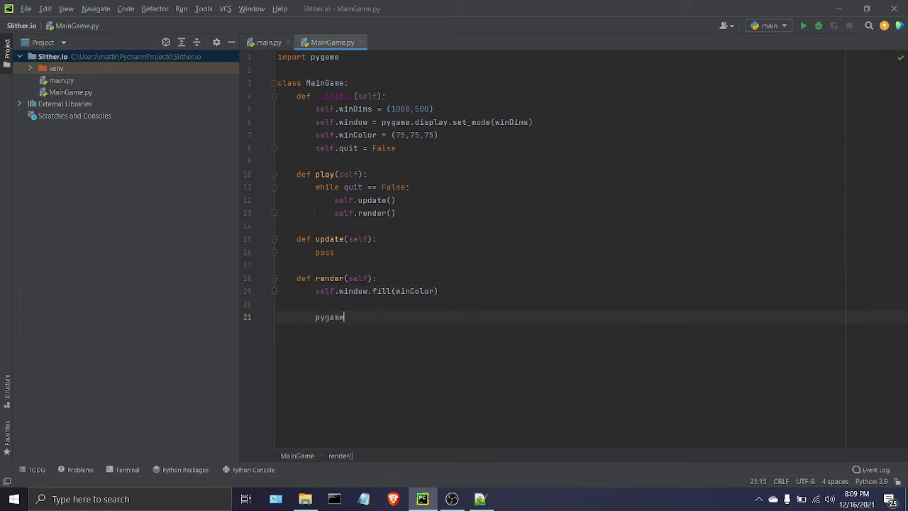
{"action": "type", "text": ".display."}
{"action": "type", "text": "update"}
{"action": "key", "text": "Return"}
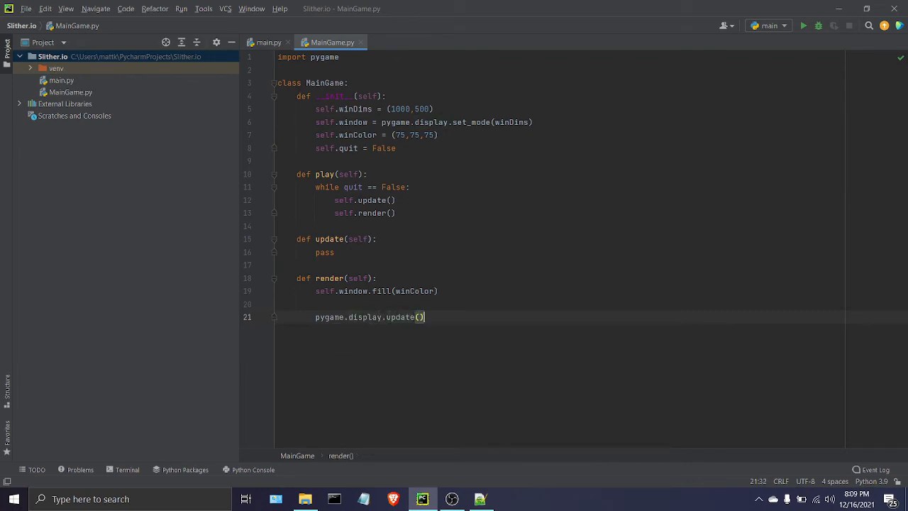
{"action": "mouse_move", "coordinate": [345, 317]}
{"action": "left_mouse_down"}
{"action": "mouse_move", "coordinate": [315, 317]}
{"action": "mouse_move", "coordinate": [383, 317]}
{"action": "left_mouse_up"}
{"action": "left_click", "coordinate": [423, 330]}
{"action": "double_click", "coordinate": [374, 317]}
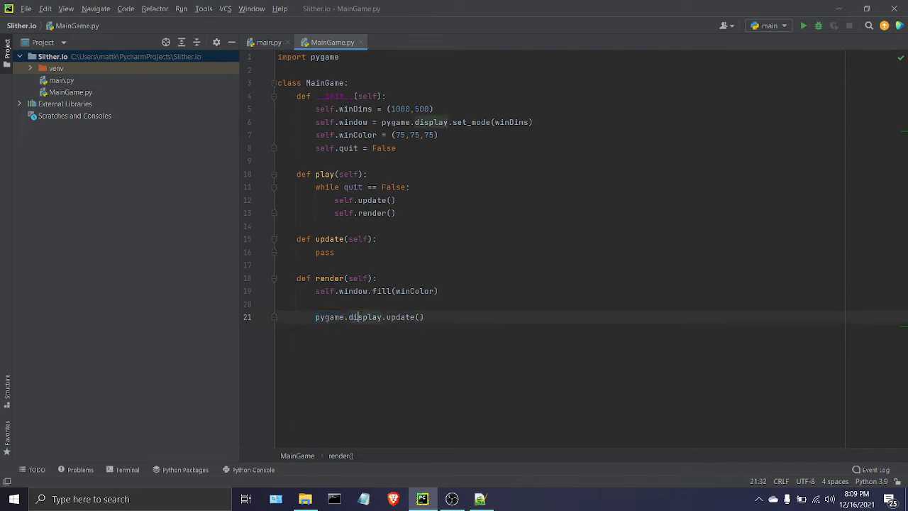
{"action": "left_click", "coordinate": [373, 317]}
{"action": "double_click", "coordinate": [371, 317]}
{"action": "left_click", "coordinate": [370, 317]}
{"action": "double_click", "coordinate": [367, 317]}
{"action": "left_click", "coordinate": [367, 317]}
{"action": "left_click", "coordinate": [339, 317]}
{"action": "double_click", "coordinate": [339, 317]}
{"action": "key", "text": "Up"}
{"action": "key", "text": "Up"}
{"action": "key", "text": "Up"}
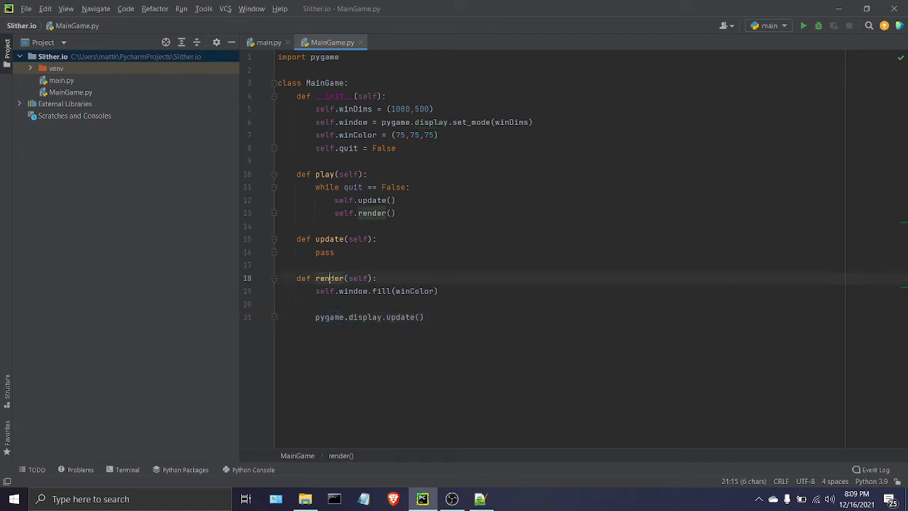
{"action": "left_click", "coordinate": [348, 317]}
{"action": "key", "text": "Up"}
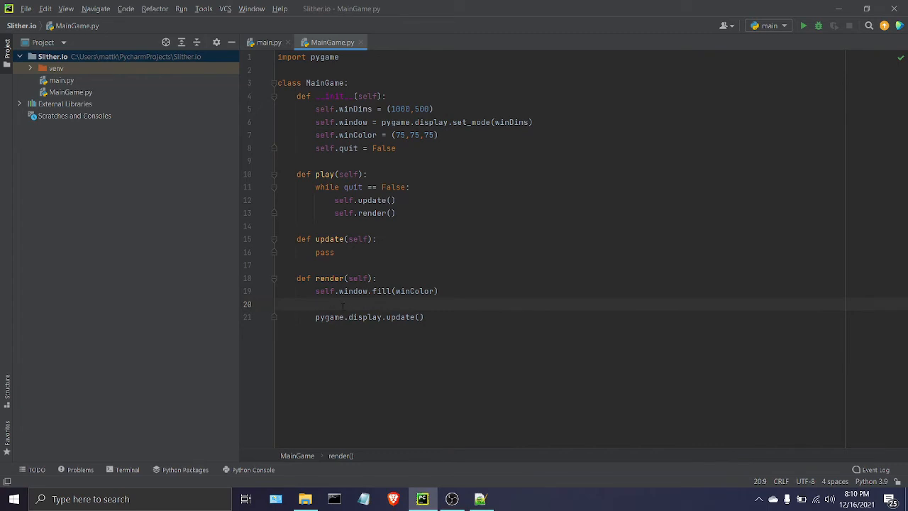
{"action": "left_click", "coordinate": [334, 252]}
{"action": "key", "text": "Up"}
- Replace update's pass with a for event in pygame.event.get(): loop header
{"action": "key", "text": "Down"}
{"action": "double_click", "coordinate": [325, 252]}
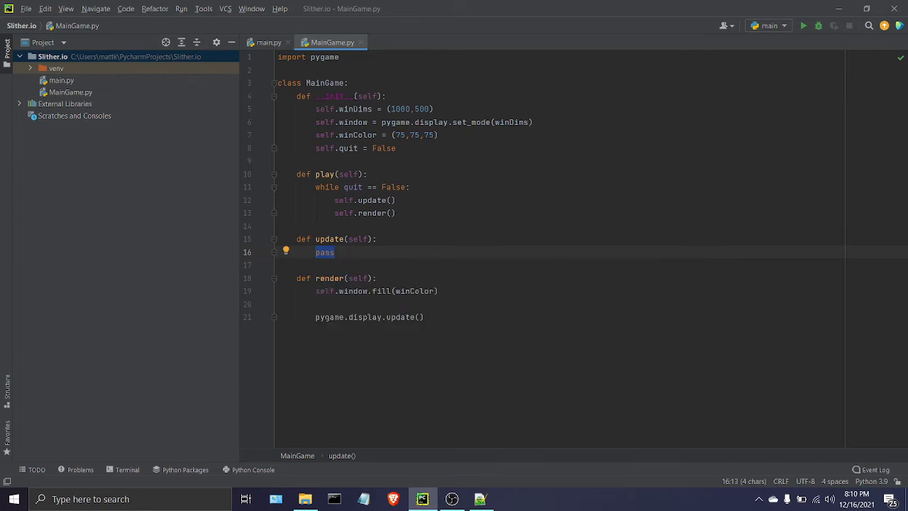
{"action": "double_click", "coordinate": [326, 253]}
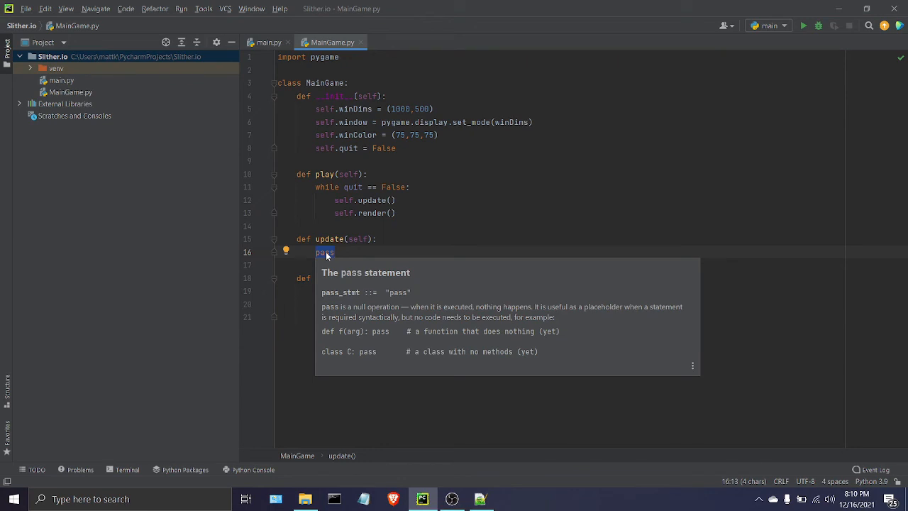
{"action": "type", "text": "for "}
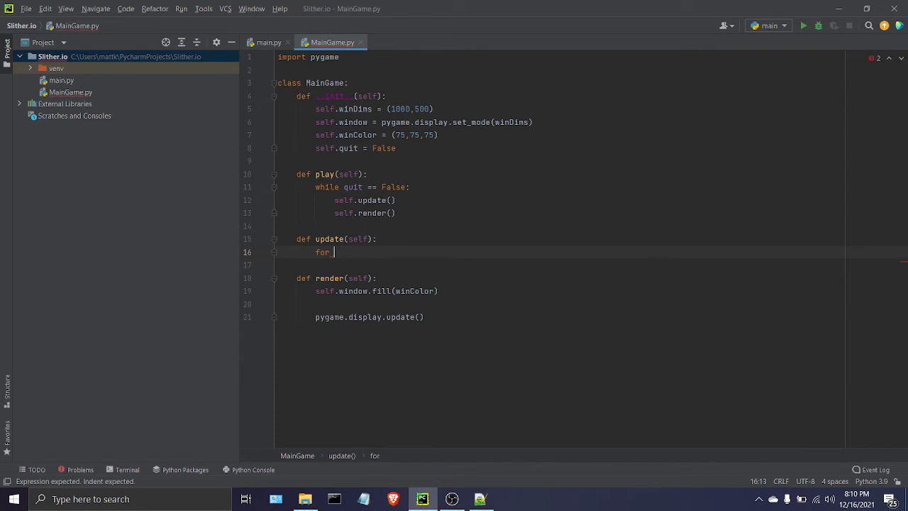
{"action": "type", "text": "event"}
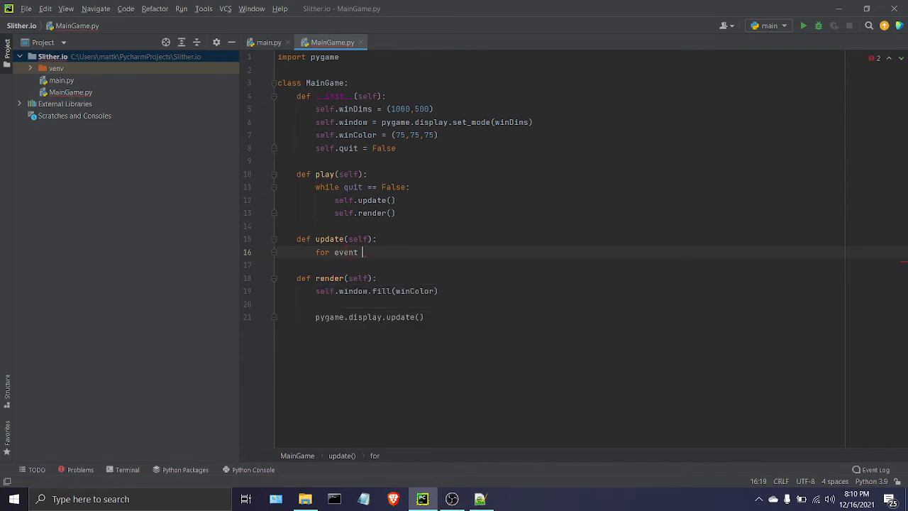
{"action": "type", "text": " in events"}
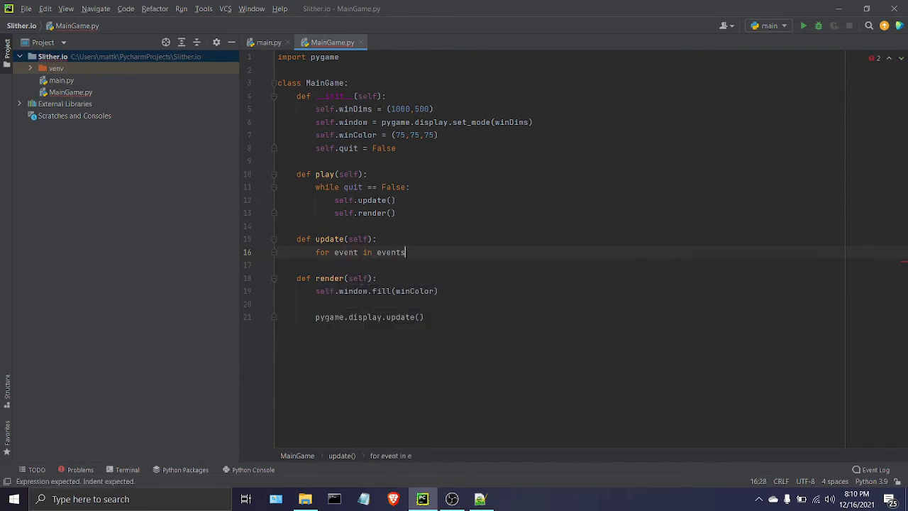
{"action": "key", "text": "BackSpace"}
{"action": "key", "text": "BackSpace"}
{"action": "key", "text": "BackSpace"}
{"action": "key", "text": "BackSpace"}
{"action": "key", "text": "BackSpace"}
{"action": "key", "text": "BackSpace"}
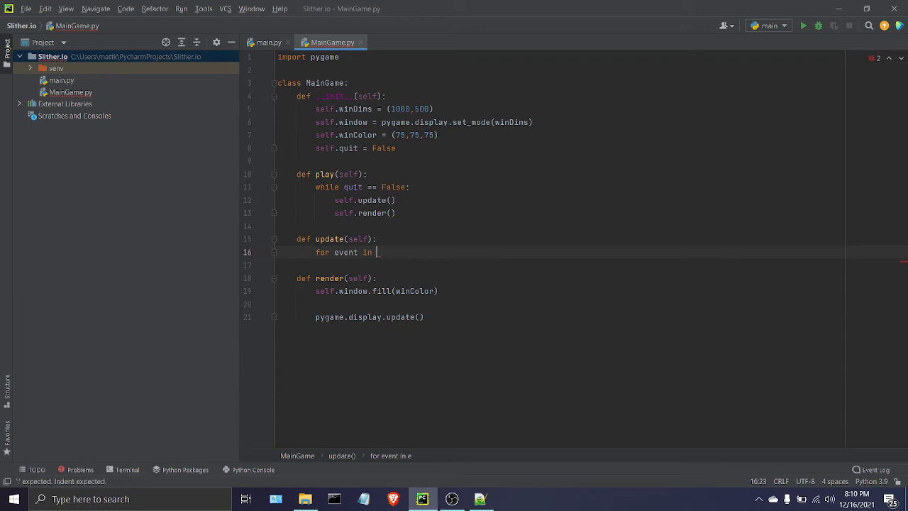
{"action": "type", "text": "pygame"}
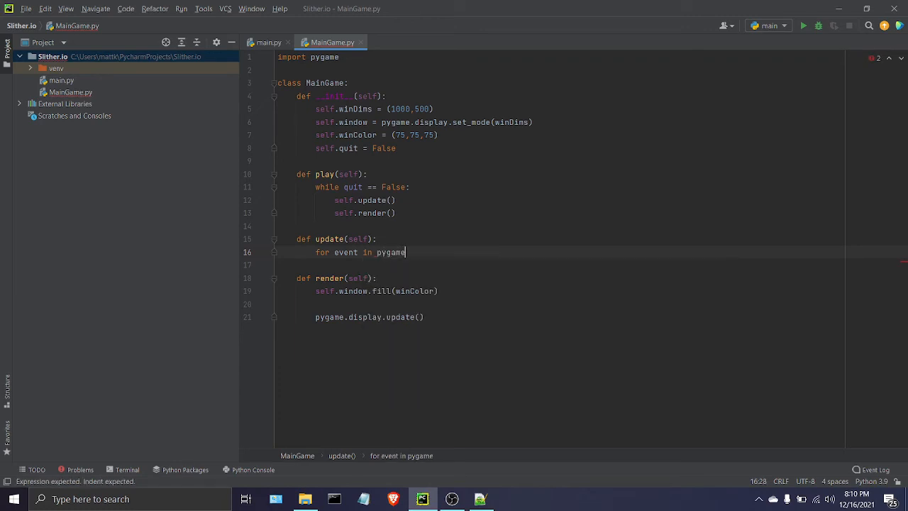
{"action": "type", "text": ".event."}
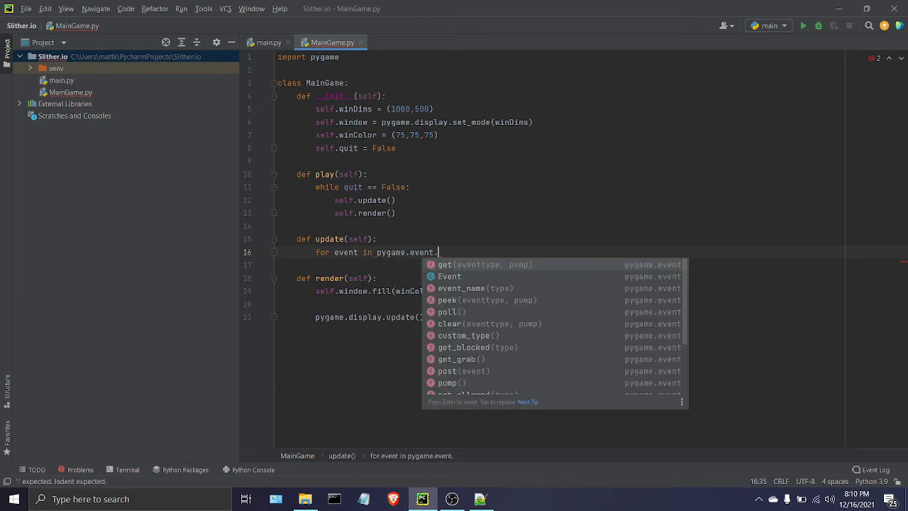
{"action": "type", "text": "get()"}
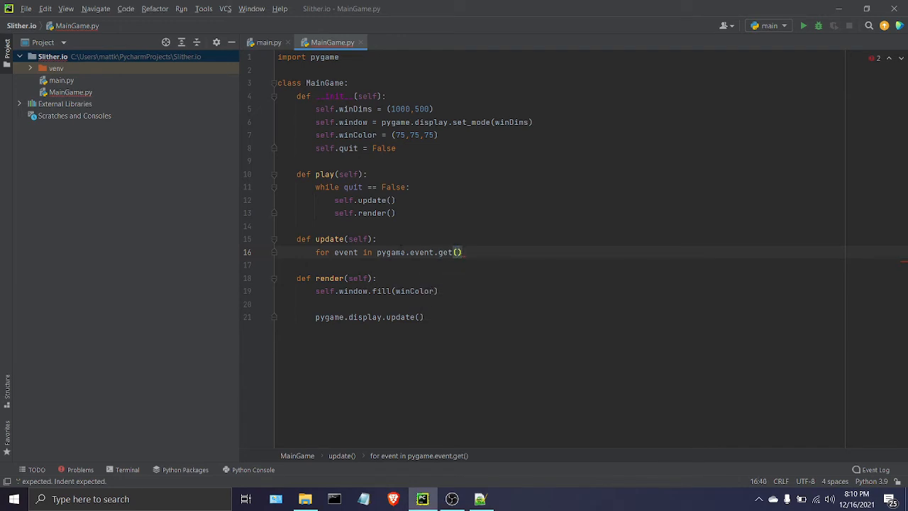
- Review the for line, highlighting pygame, the event.get() call and the loop variable
{"action": "double_click", "coordinate": [397, 251]}
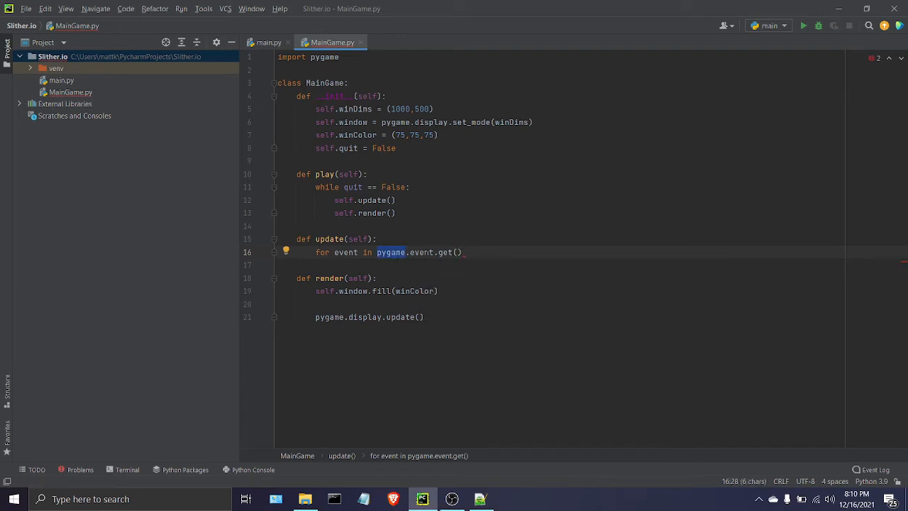
{"action": "left_click", "coordinate": [425, 252]}
{"action": "double_click", "coordinate": [390, 253]}
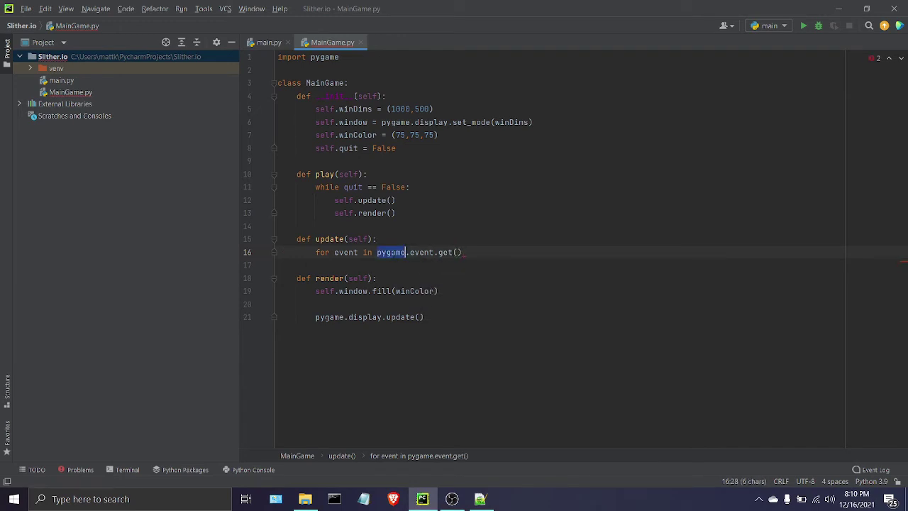
{"action": "left_click", "coordinate": [372, 253]}
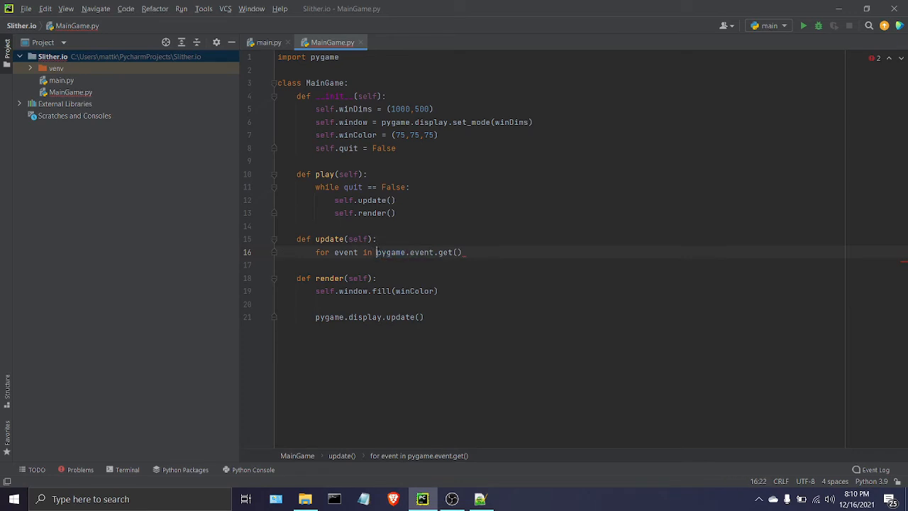
{"action": "left_click_drag", "start_coordinate": [377, 252], "coordinate": [462, 253]}
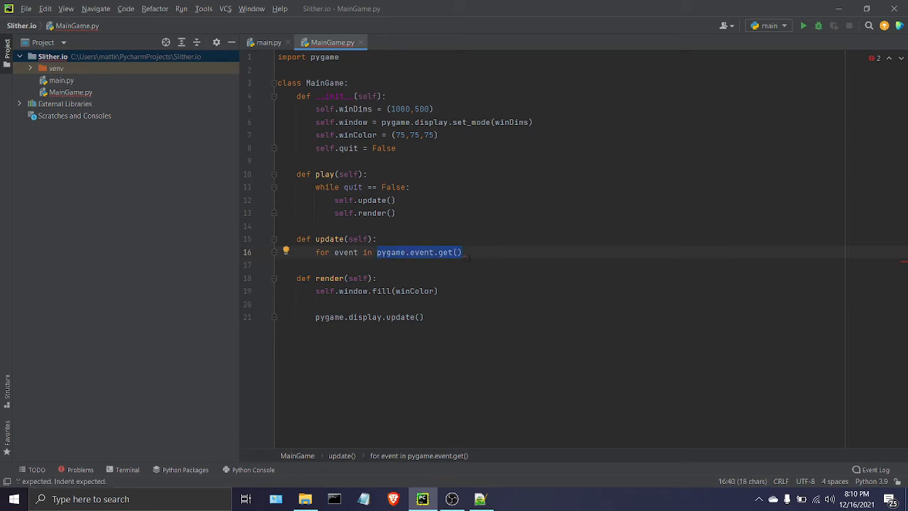
{"action": "left_click", "coordinate": [468, 255]}
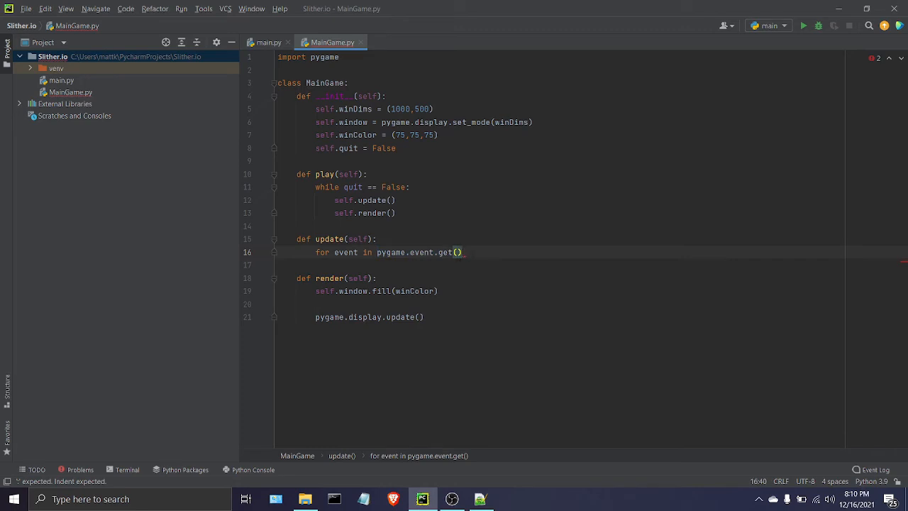
{"action": "key", "text": "shift+Left"}
{"action": "double_click", "coordinate": [423, 251]}
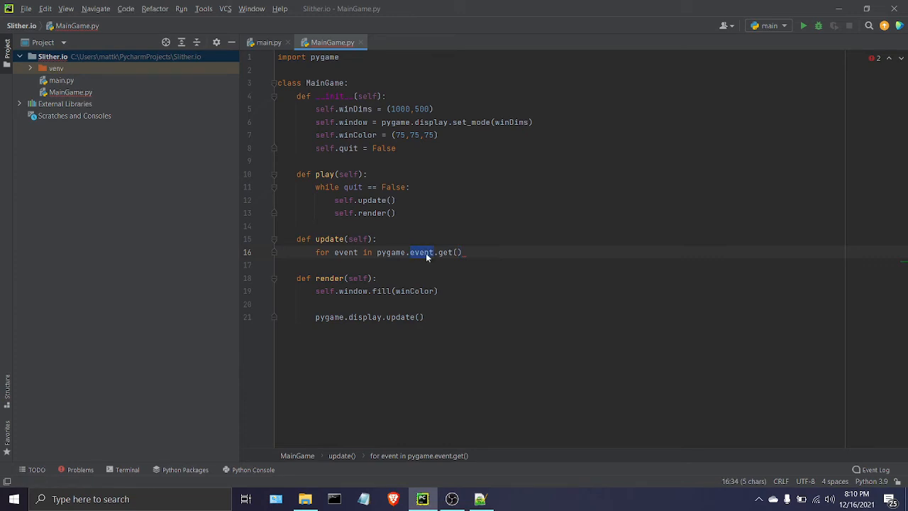
{"action": "left_click", "coordinate": [424, 253]}
{"action": "left_click", "coordinate": [344, 253]}
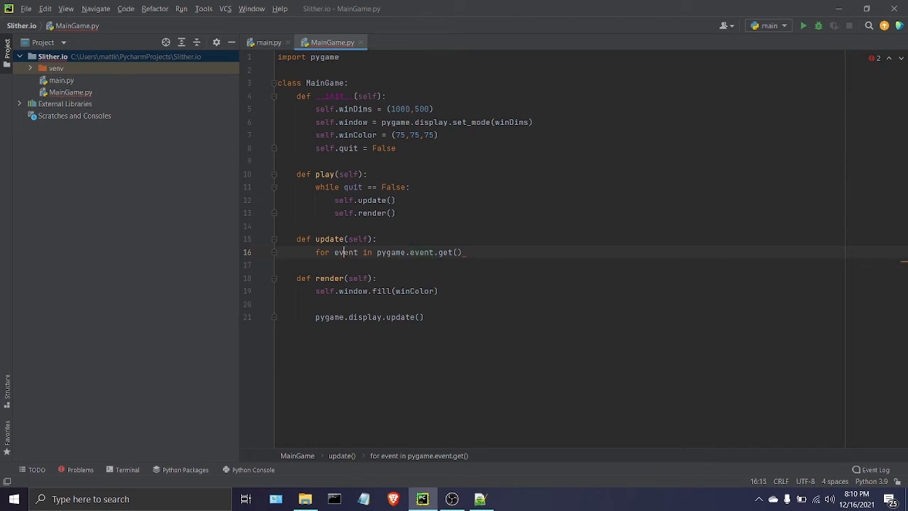
{"action": "left_click", "coordinate": [482, 245]}
{"action": "type", "text": ":"}
- Add if event.type == pygame.QUIT: inside the event loop
{"action": "key", "text": "Return"}
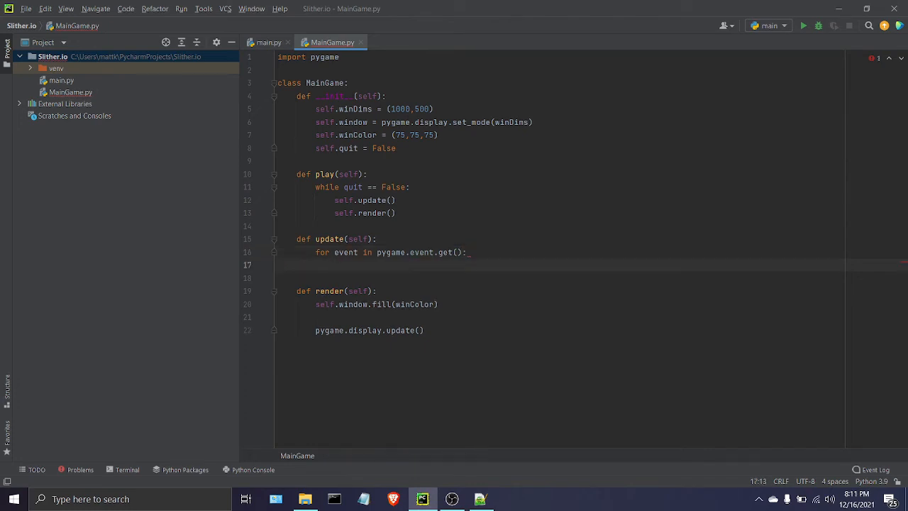
{"action": "type", "text": "if event."}
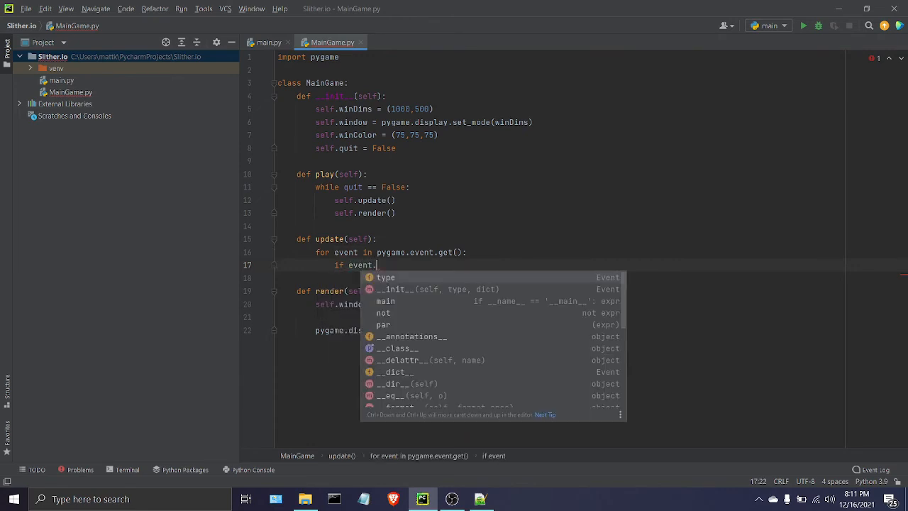
{"action": "type", "text": "type =="}
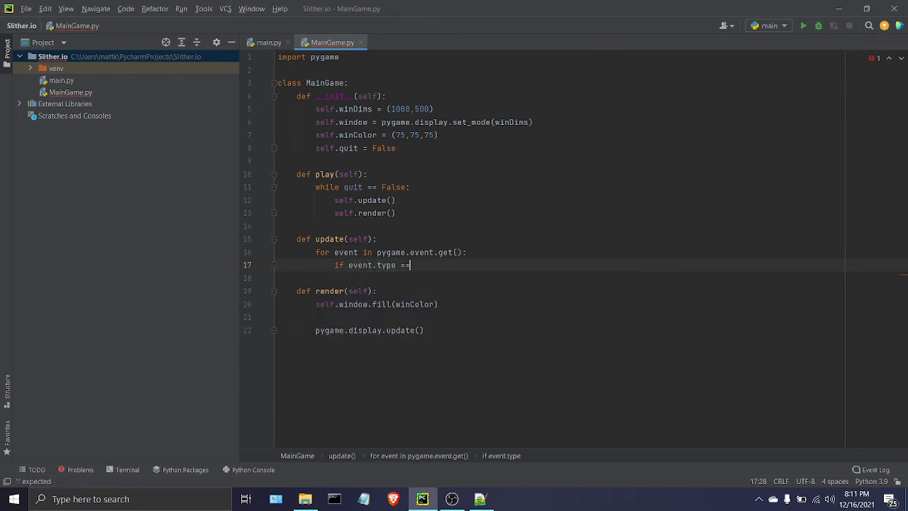
{"action": "type", "text": " pyo"}
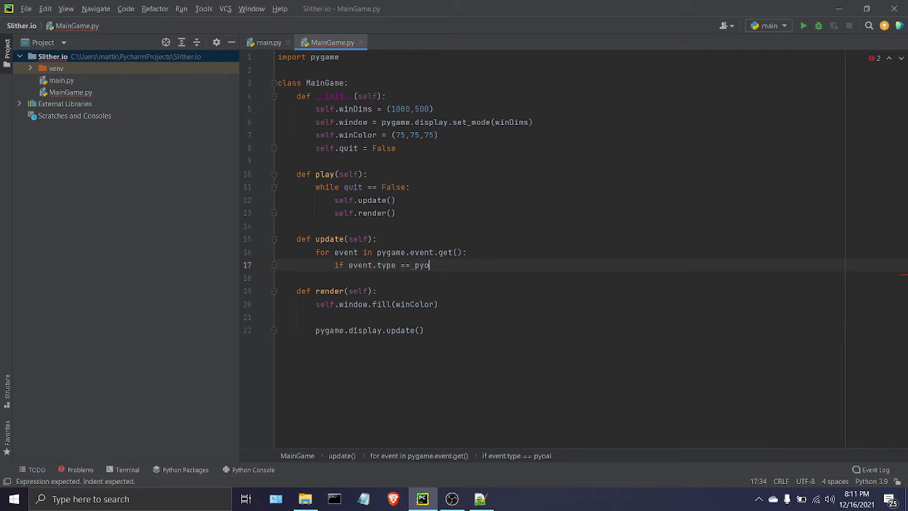
{"action": "key", "text": "BackSpace"}
{"action": "type", "text": "game."}
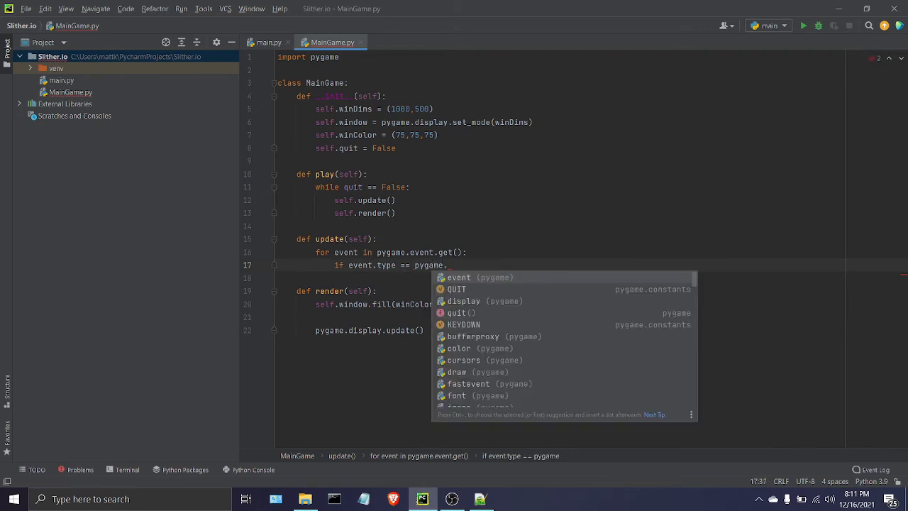
{"action": "type", "text": "QU"}
{"action": "key", "text": "Return"}
{"action": "type", "text": ":"}
{"action": "key", "text": "Return"}
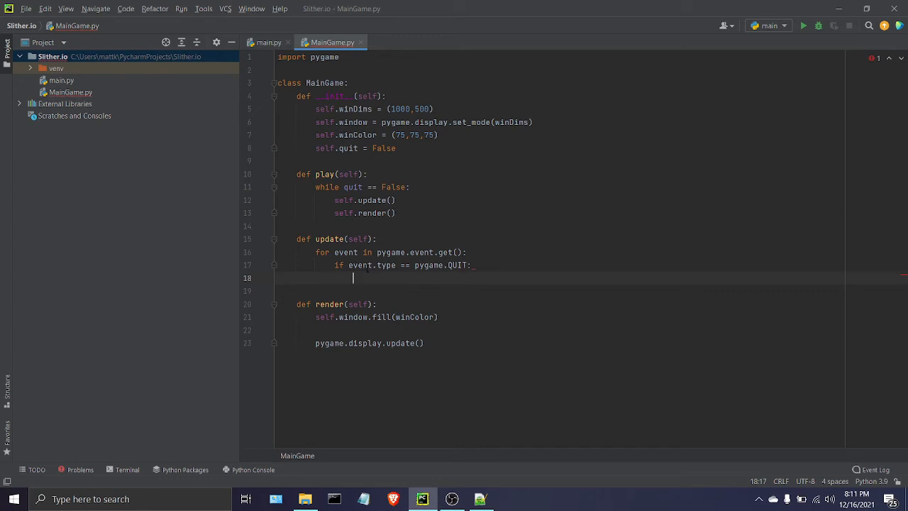
- Review the QUIT check, then set self.quit = True on the line beneath it
{"action": "left_click", "coordinate": [368, 265]}
{"action": "left_click", "coordinate": [348, 253]}
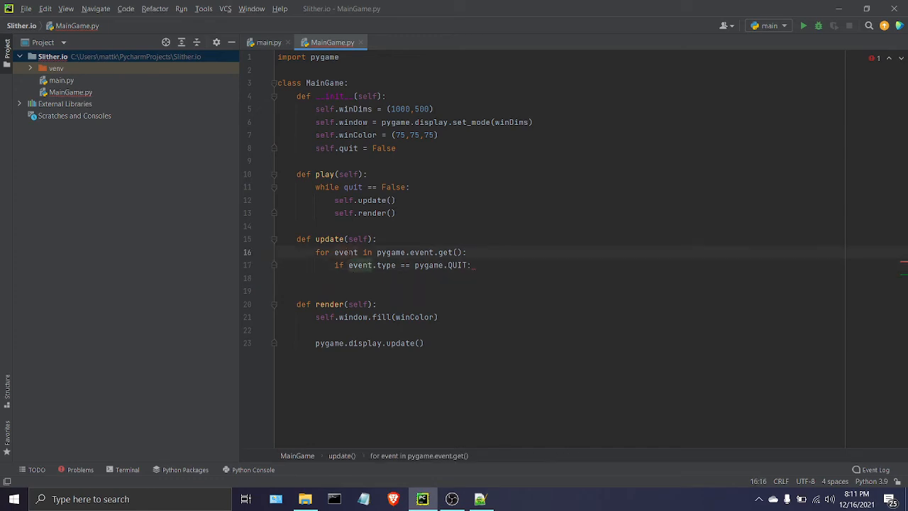
{"action": "double_click", "coordinate": [348, 253]}
{"action": "left_click", "coordinate": [433, 266]}
{"action": "left_click", "coordinate": [458, 265]}
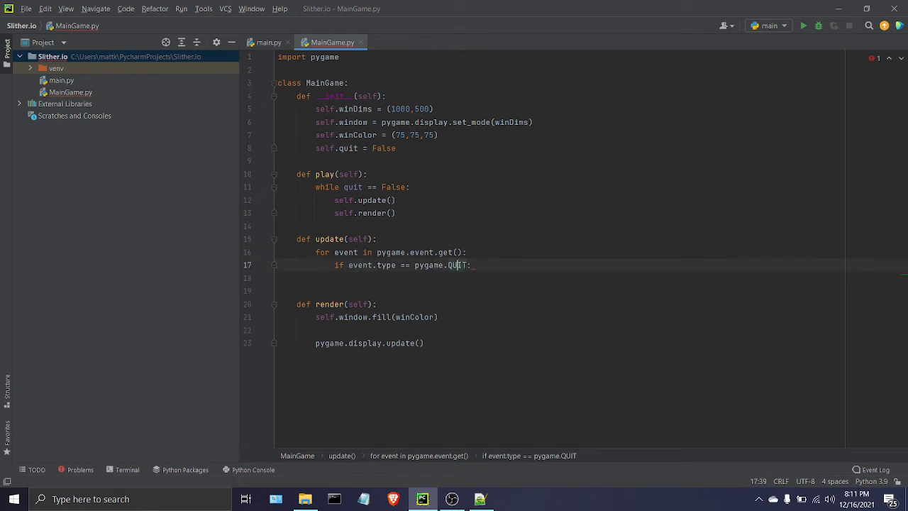
{"action": "double_click", "coordinate": [458, 265]}
{"action": "left_click", "coordinate": [438, 265]}
{"action": "triple_click", "coordinate": [438, 265]}
{"action": "left_click", "coordinate": [391, 279]}
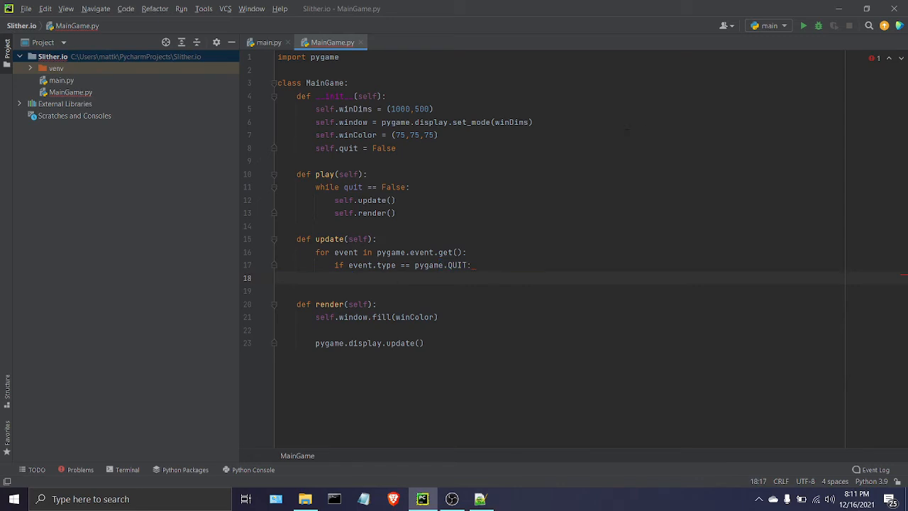
{"action": "type", "text": "self."}
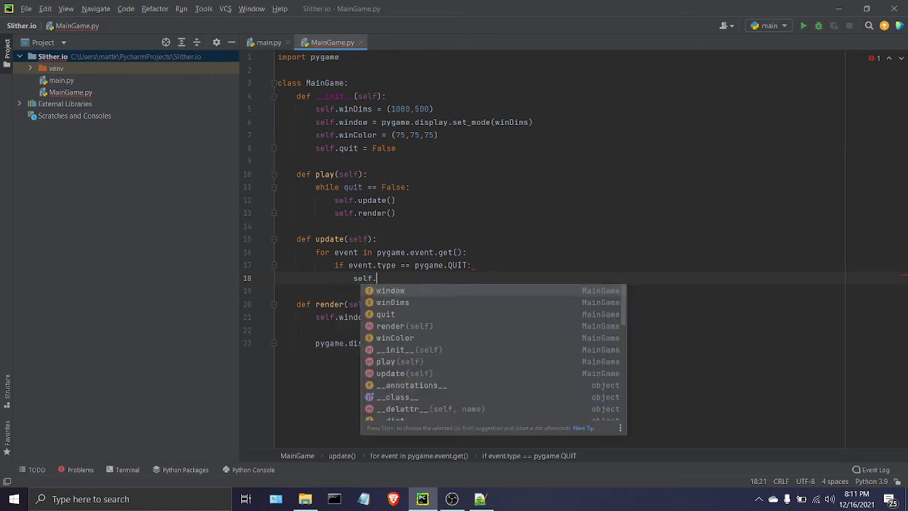
{"action": "type", "text": "quit = "}
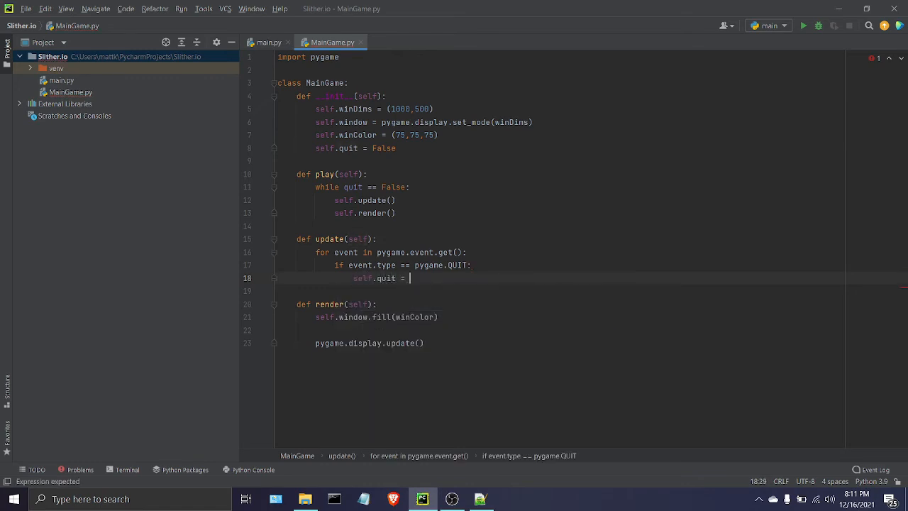
{"action": "type", "text": "True"}
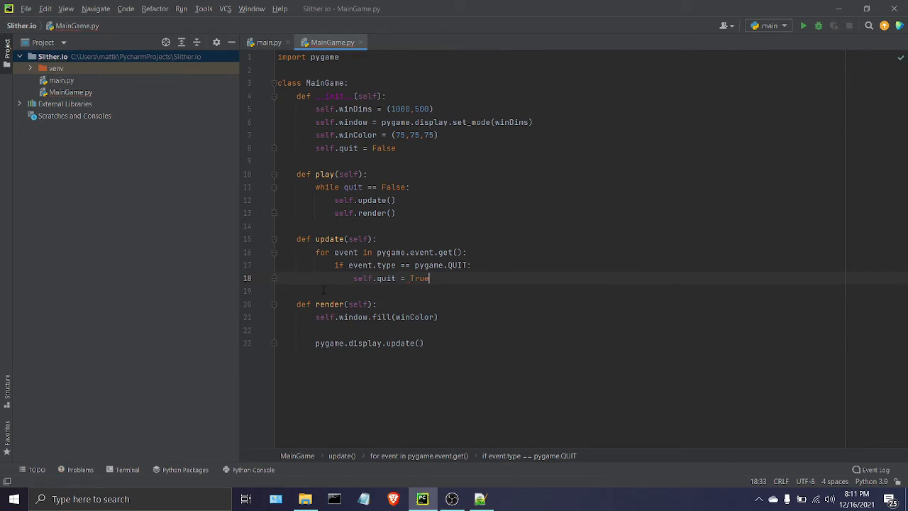
{"action": "left_click", "coordinate": [297, 252]}
- Review the play method's while loop and its self.update() call
{"action": "left_click", "coordinate": [297, 290]}
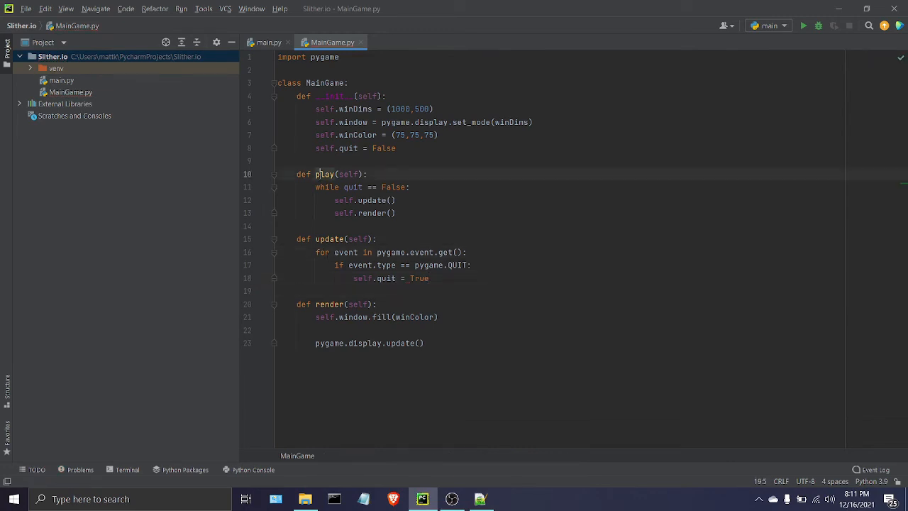
{"action": "left_click", "coordinate": [318, 173]}
{"action": "mouse_move", "coordinate": [316, 187]}
{"action": "left_mouse_down"}
{"action": "mouse_move", "coordinate": [394, 213]}
{"action": "mouse_move", "coordinate": [278, 188]}
{"action": "left_mouse_up"}
{"action": "left_click", "coordinate": [402, 210]}
{"action": "left_click", "coordinate": [402, 212]}
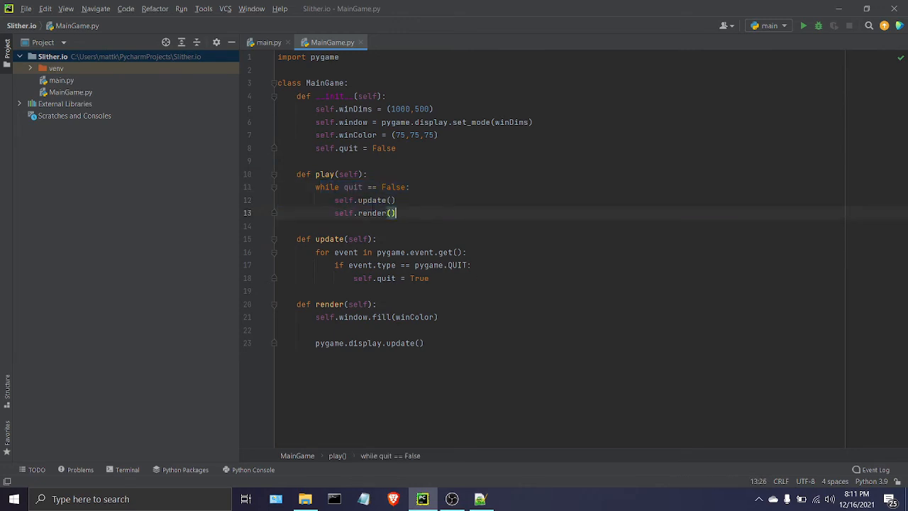
{"action": "triple_click", "coordinate": [368, 200]}
{"action": "left_click", "coordinate": [397, 213]}
{"action": "left_click_drag", "start_coordinate": [397, 212], "coordinate": [284, 173]}
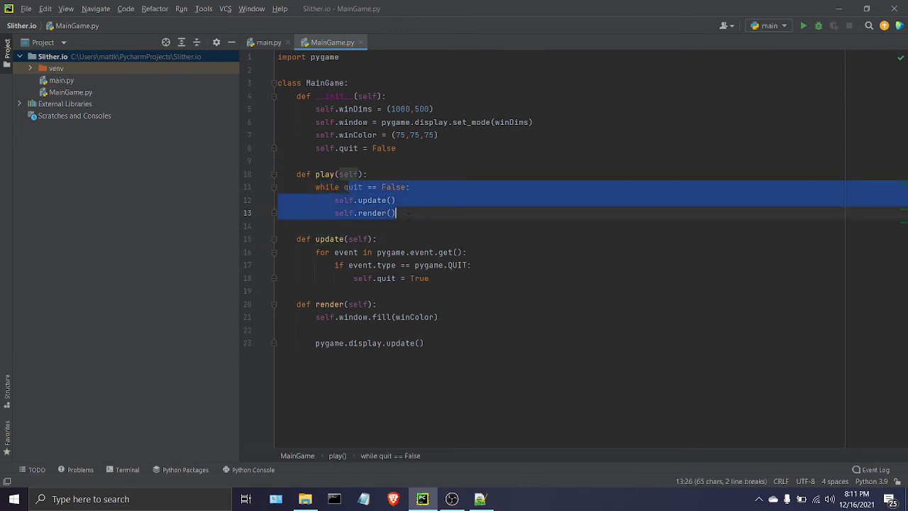
{"action": "left_click", "coordinate": [395, 213]}
{"action": "double_click", "coordinate": [372, 200]}
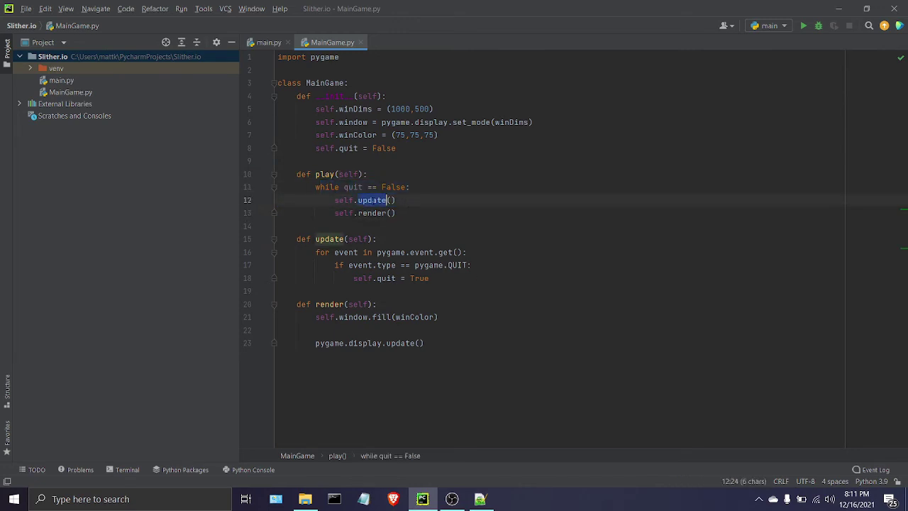
{"action": "left_click", "coordinate": [368, 200]}
- Review the update method's event loop and its pygame.QUIT check
{"action": "left_click", "coordinate": [330, 239]}
{"action": "left_click", "coordinate": [334, 252]}
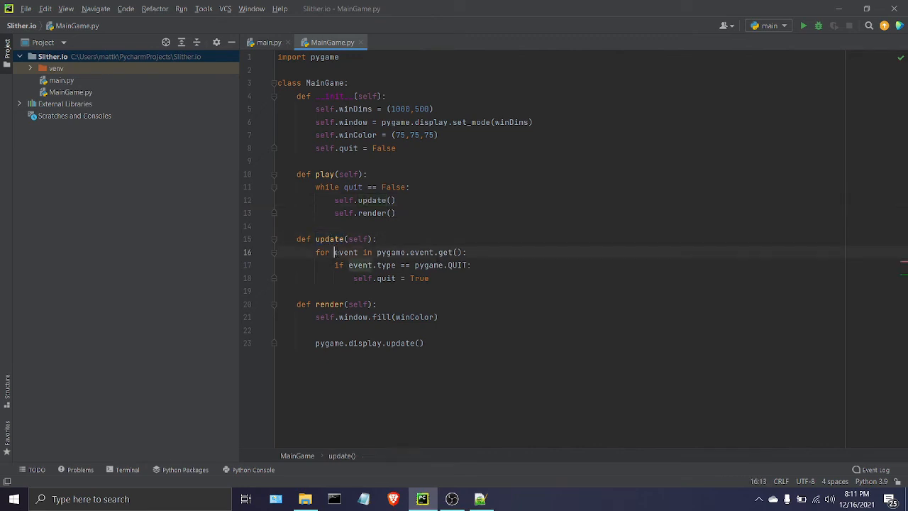
{"action": "left_click_drag", "start_coordinate": [283, 252], "coordinate": [446, 278]}
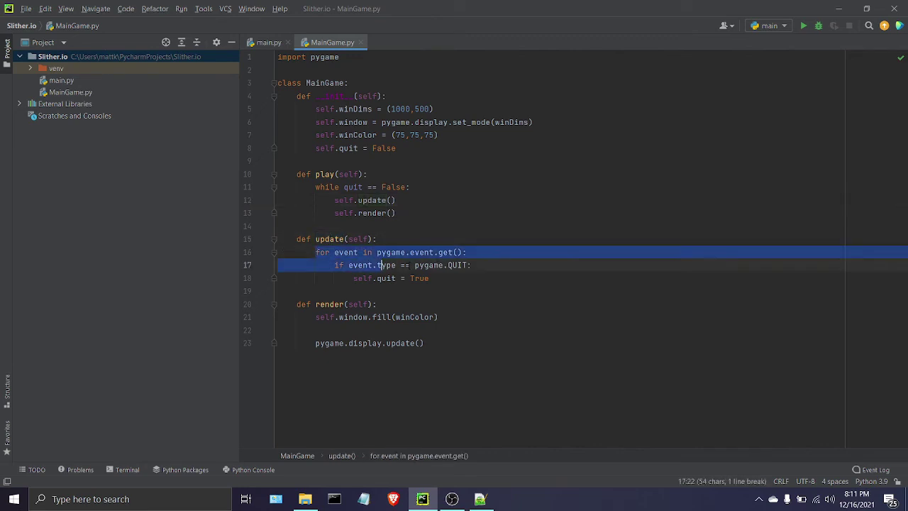
{"action": "left_click", "coordinate": [446, 278]}
{"action": "double_click", "coordinate": [428, 265]}
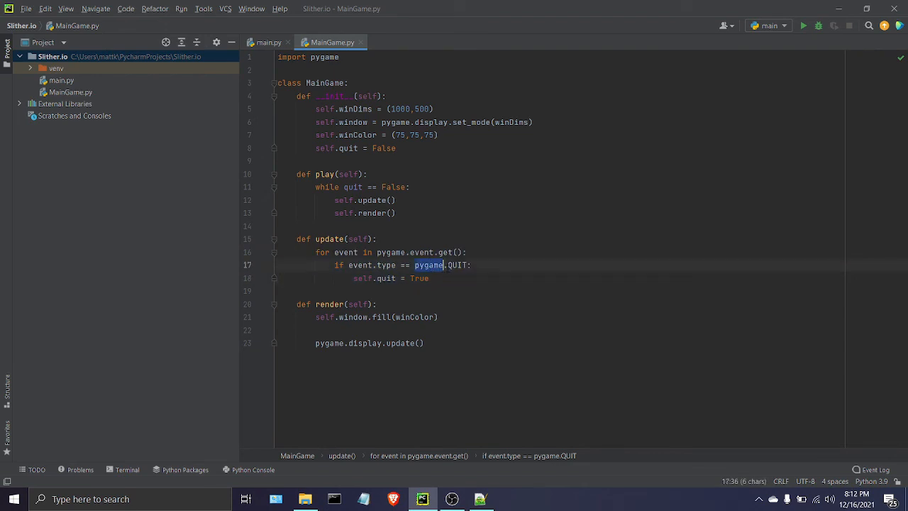
{"action": "double_click", "coordinate": [457, 264]}
{"action": "left_click", "coordinate": [428, 265]}
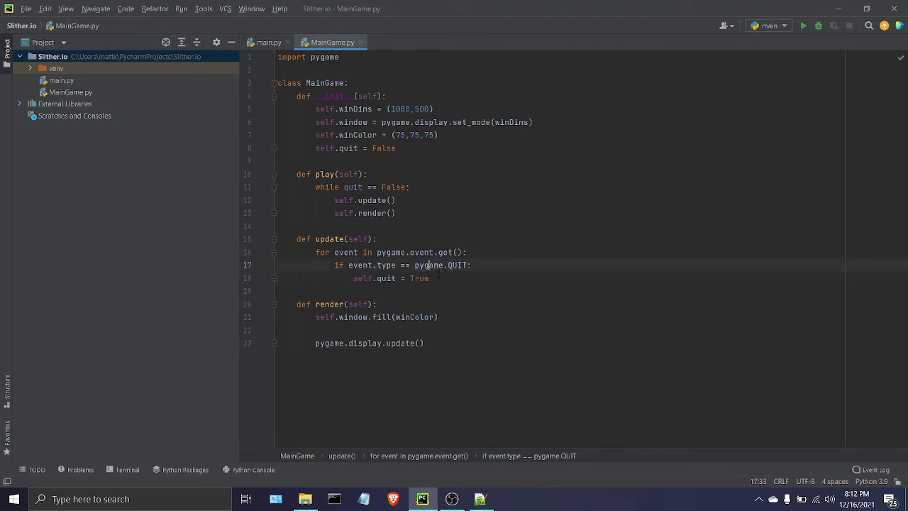
{"action": "key", "text": "ctrl+w"}
{"action": "key", "text": "ctrl+w"}
{"action": "key", "text": "ctrl+w"}
{"action": "key", "text": "Escape"}
{"action": "double_click", "coordinate": [372, 200]}
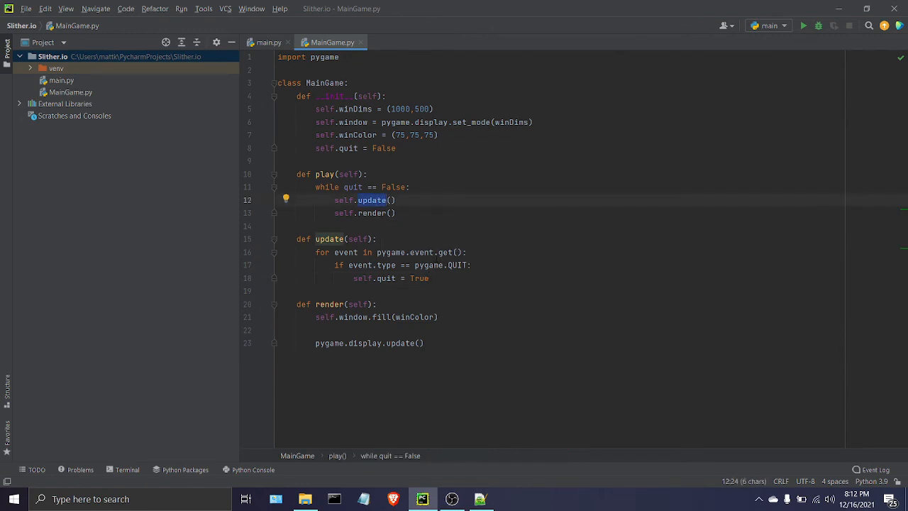
- Review render's window fill and display update lines, then run main.py to see exit code 0
{"action": "double_click", "coordinate": [329, 304]}
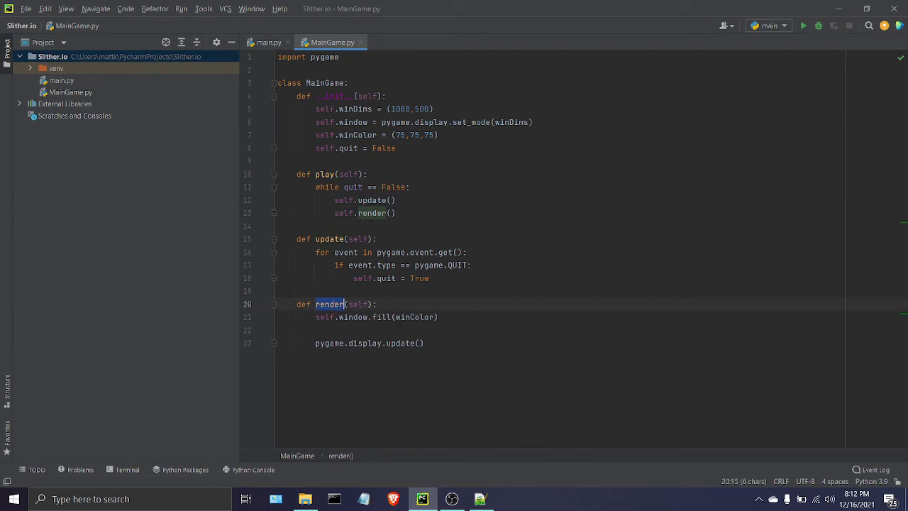
{"action": "left_click", "coordinate": [307, 316]}
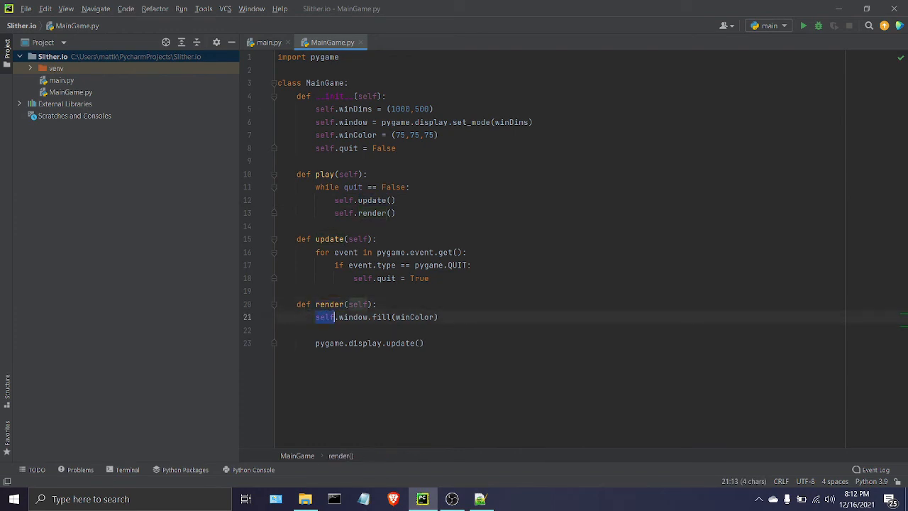
{"action": "triple_click", "coordinate": [383, 317]}
{"action": "double_click", "coordinate": [383, 317]}
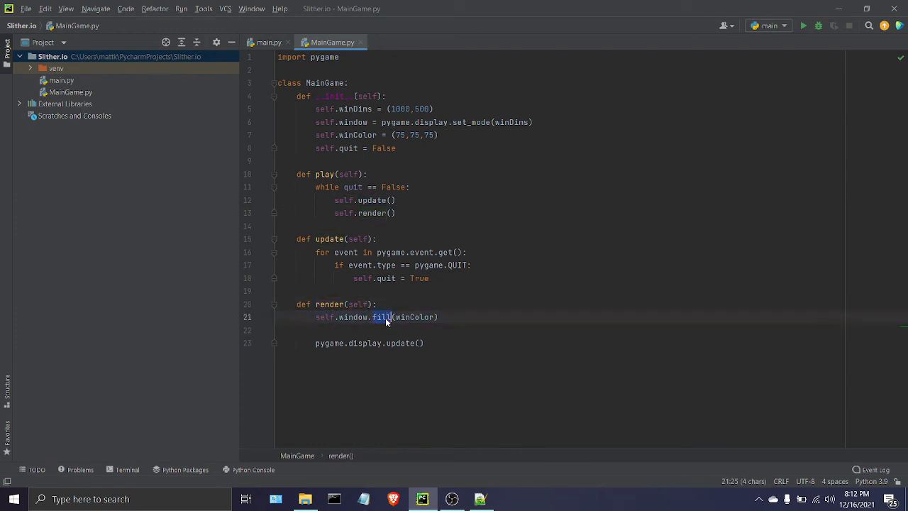
{"action": "triple_click", "coordinate": [395, 318]}
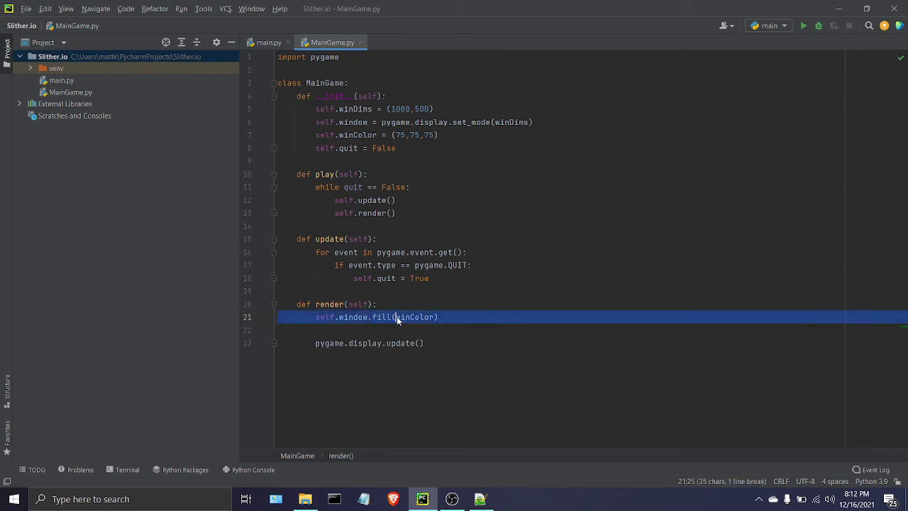
{"action": "triple_click", "coordinate": [396, 318]}
{"action": "left_click", "coordinate": [376, 343]}
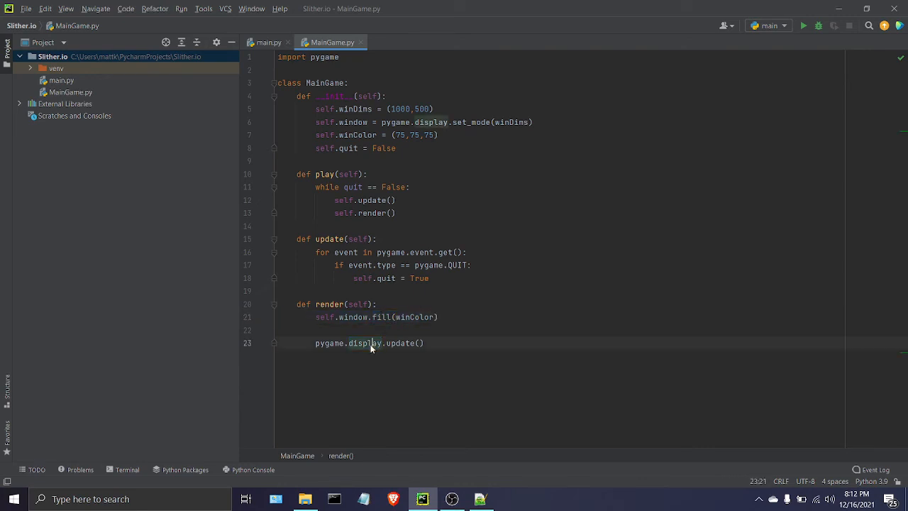
{"action": "key", "text": "End"}
{"action": "key", "text": "shift+F10"}
{"action": "left_click", "coordinate": [805, 167]}
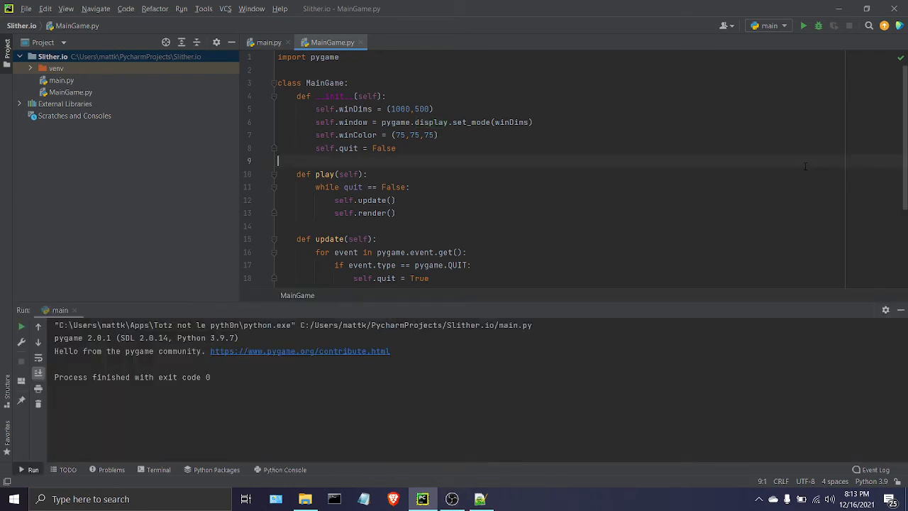
{"action": "scroll", "coordinate": [446, 181], "scroll_direction": "down", "scroll_amount": 1}
{"action": "scroll", "coordinate": [406, 162], "scroll_direction": "down", "scroll_amount": 3}
{"action": "scroll", "coordinate": [406, 162], "scroll_direction": "up", "scroll_amount": 3}
{"action": "double_click", "coordinate": [325, 109]}
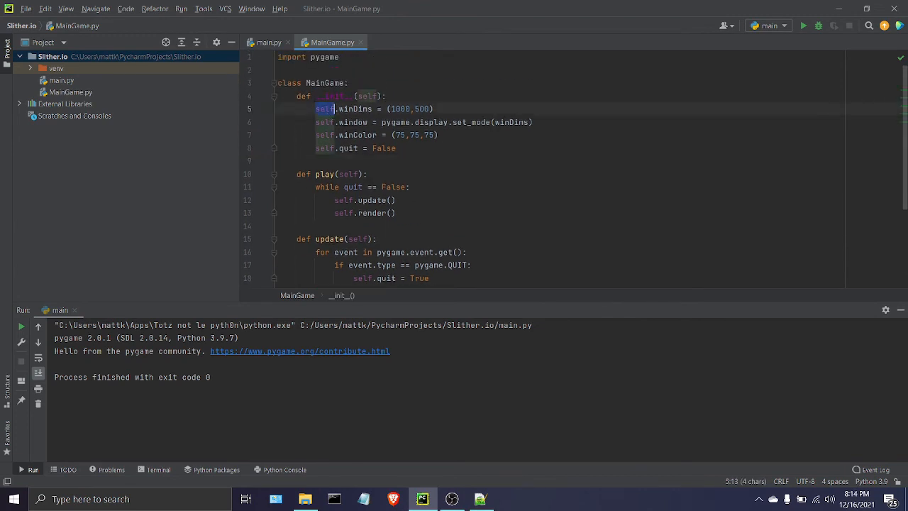
{"action": "left_click", "coordinate": [348, 122]}
{"action": "left_click", "coordinate": [320, 83]}
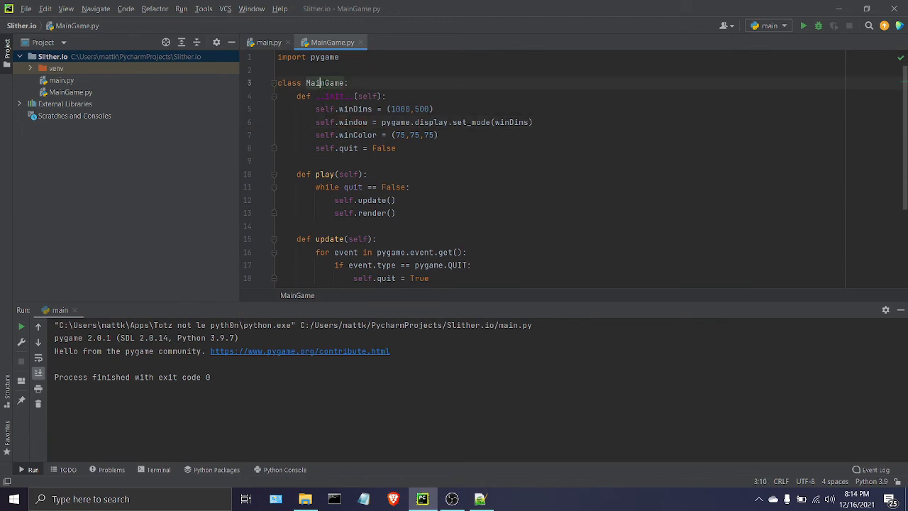
{"action": "double_click", "coordinate": [354, 108]}
{"action": "double_click", "coordinate": [353, 122]}
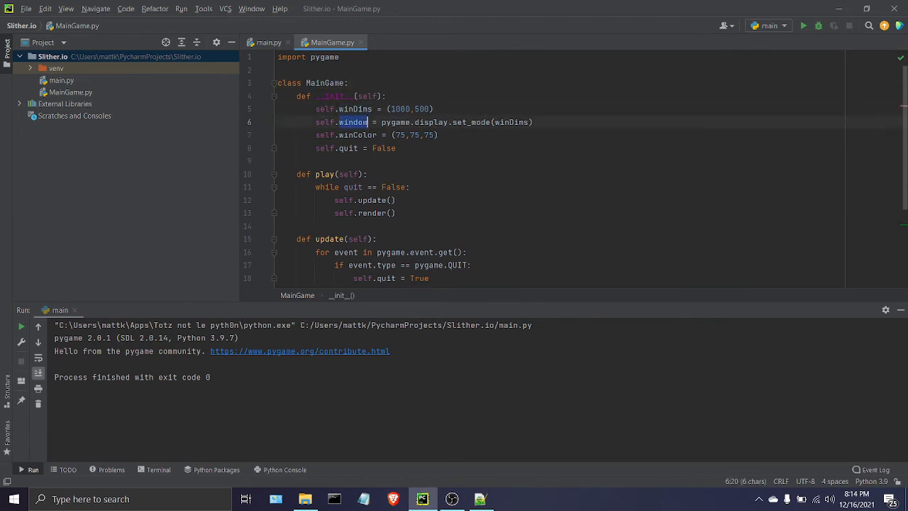
{"action": "double_click", "coordinate": [325, 135]}
{"action": "left_click", "coordinate": [345, 148]}
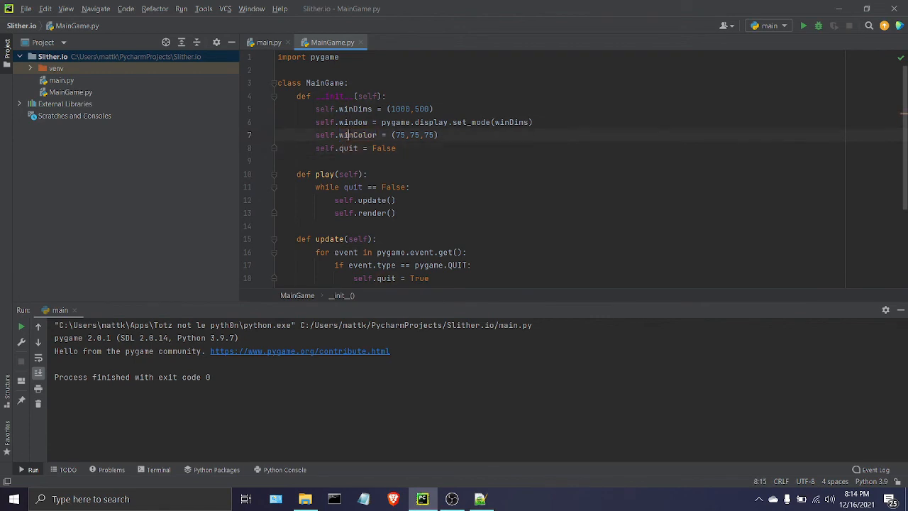
{"action": "left_click", "coordinate": [348, 122]}
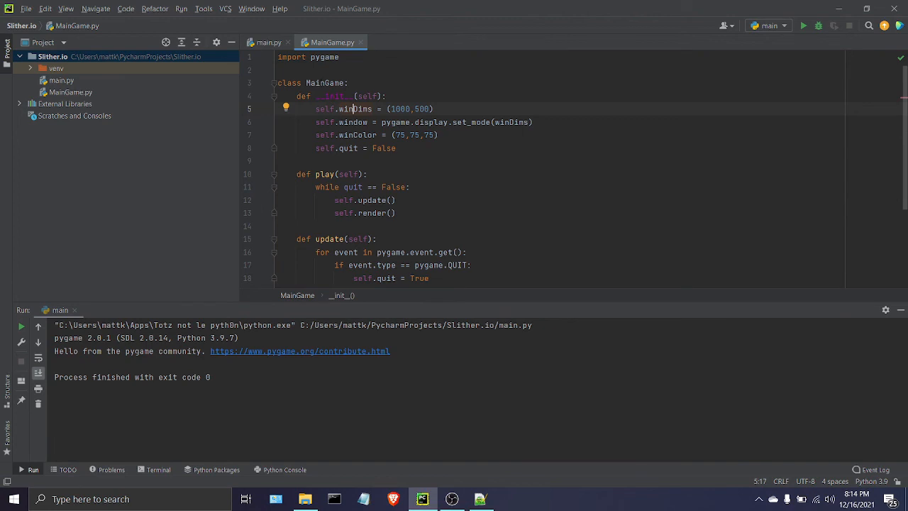
{"action": "left_click", "coordinate": [396, 200]}
{"action": "double_click", "coordinate": [324, 134]}
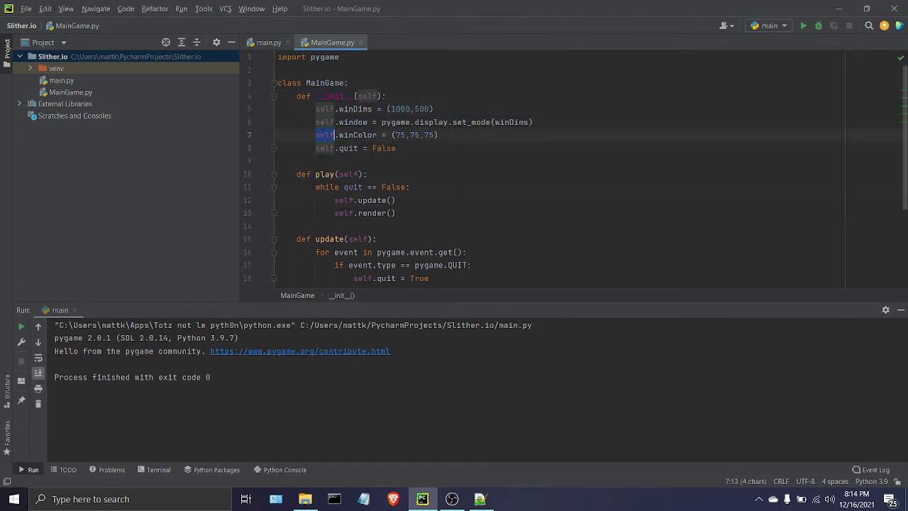
{"action": "left_click", "coordinate": [320, 134]}
{"action": "left_click", "coordinate": [494, 122]}
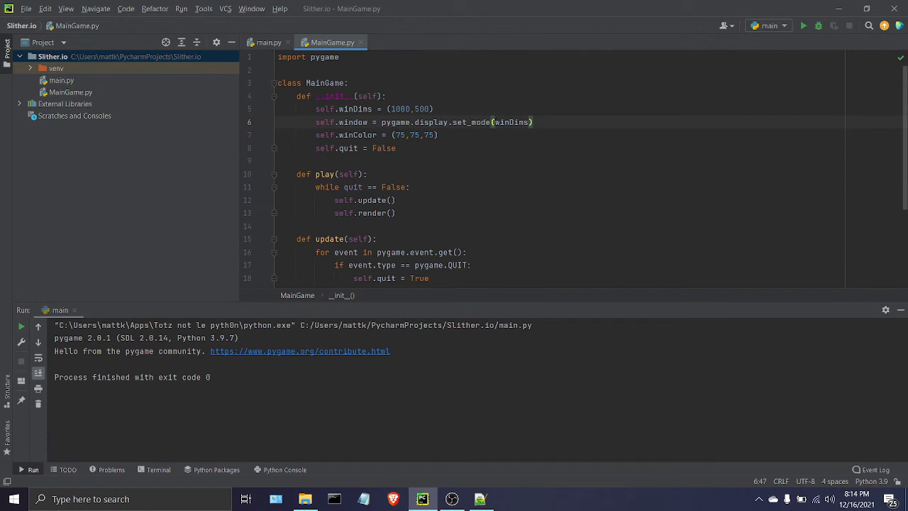
{"action": "type", "text": "self."}
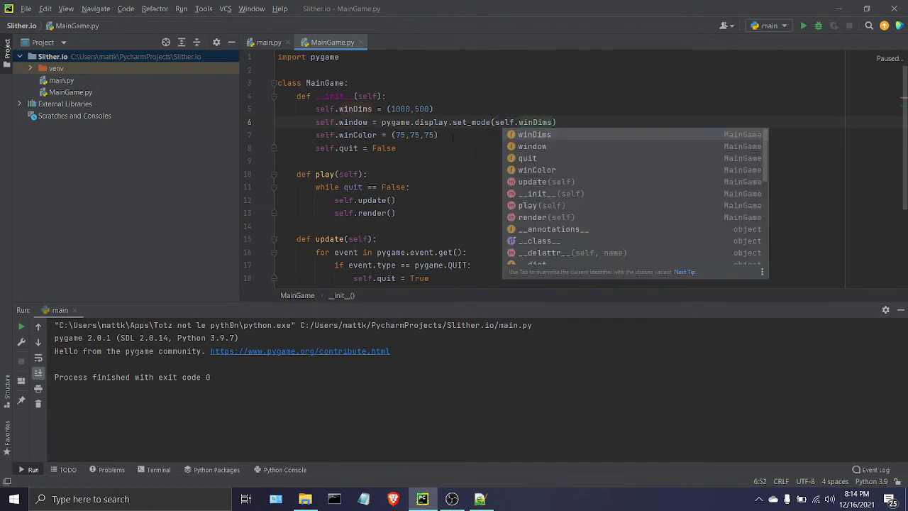
- Make the set_mode call on line 6 use self.winDims
{"action": "left_click", "coordinate": [452, 135]}
{"action": "left_click", "coordinate": [391, 122]}
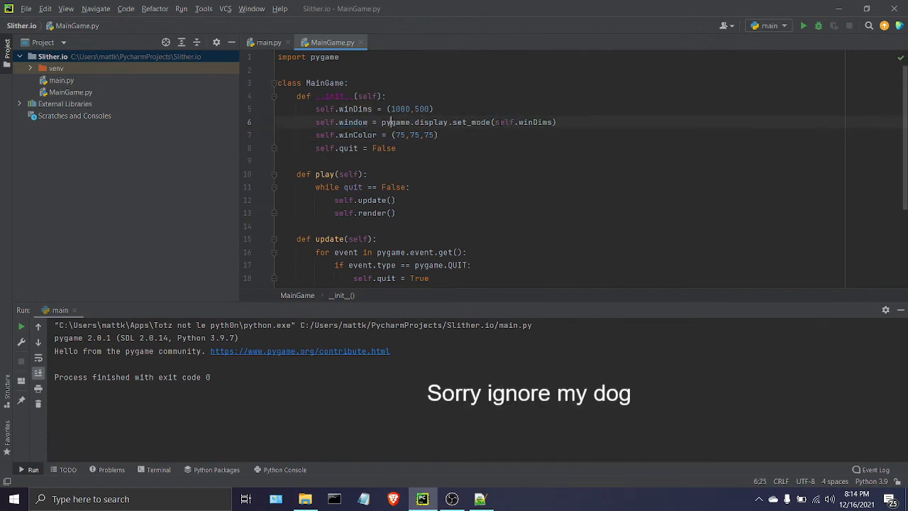
{"action": "left_click", "coordinate": [499, 122]}
{"action": "double_click", "coordinate": [536, 122]}
{"action": "left_click", "coordinate": [499, 122]}
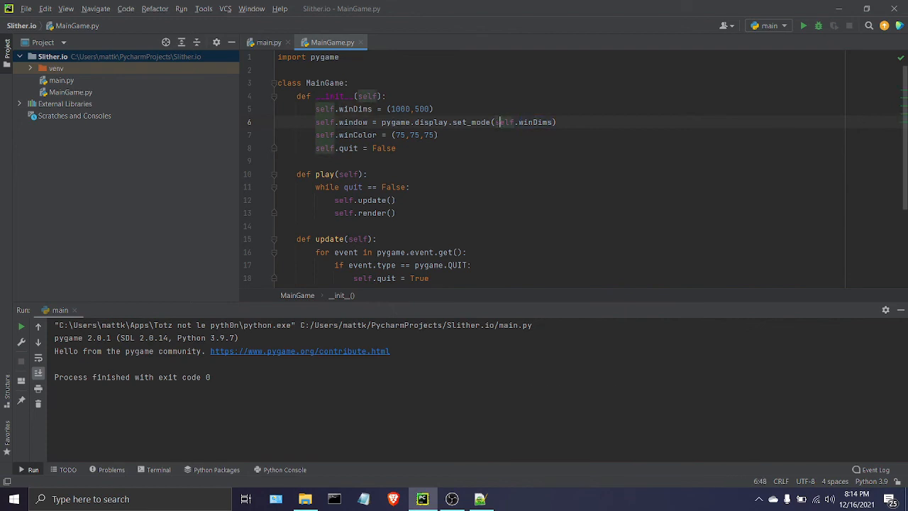
{"action": "key", "text": "Right"}
{"action": "key", "text": "Right"}
{"action": "key", "text": "Right"}
{"action": "scroll", "coordinate": [468, 145], "scroll_direction": "down", "scroll_amount": 2}
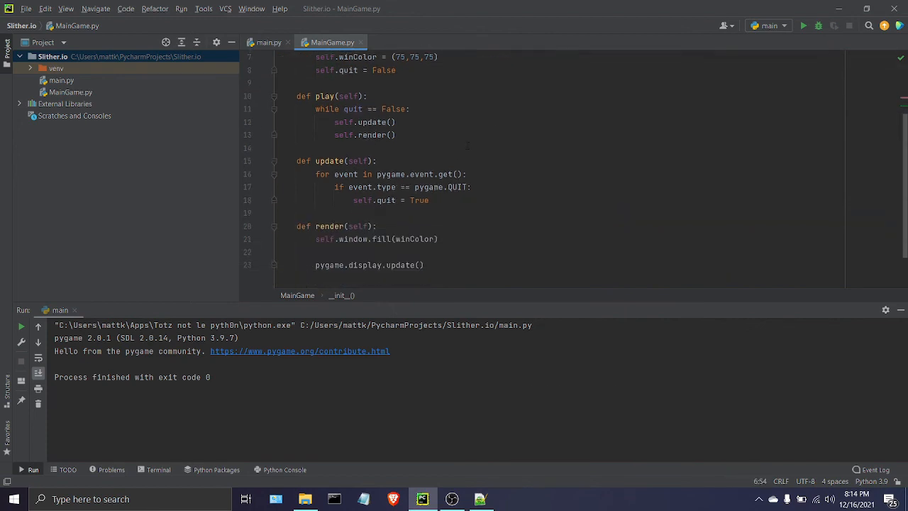
{"action": "scroll", "coordinate": [448, 164], "scroll_direction": "down", "scroll_amount": 1}
{"action": "scroll", "coordinate": [448, 164], "scroll_direction": "up", "scroll_amount": 1}
- Make the while loop condition use self.quit, comparing it with quit in the constructor
{"action": "left_click", "coordinate": [352, 109]}
{"action": "double_click", "coordinate": [353, 109]}
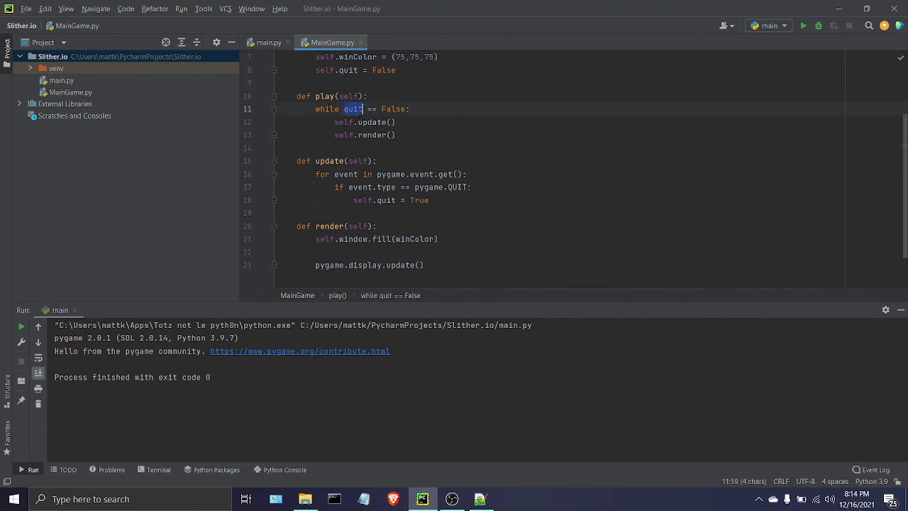
{"action": "scroll", "coordinate": [346, 135], "scroll_direction": "up", "scroll_amount": 1}
{"action": "left_click", "coordinate": [344, 148]}
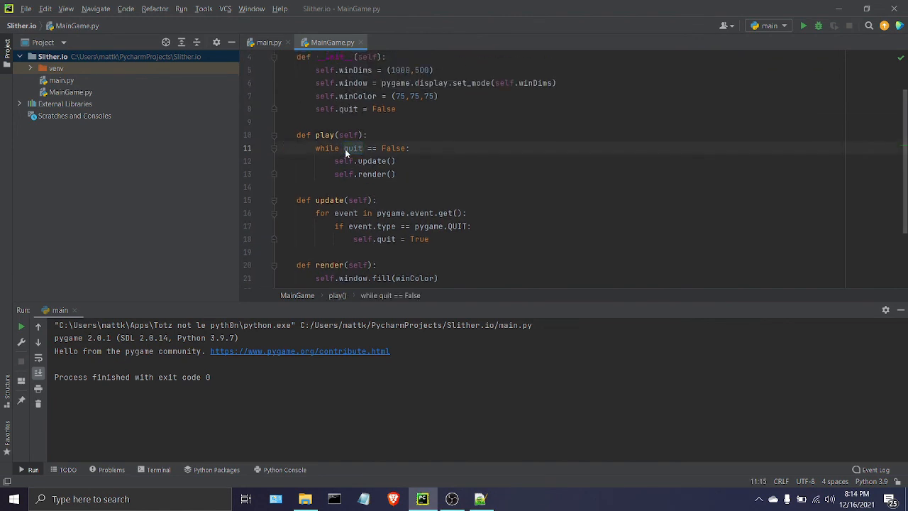
{"action": "type", "text": "self."}
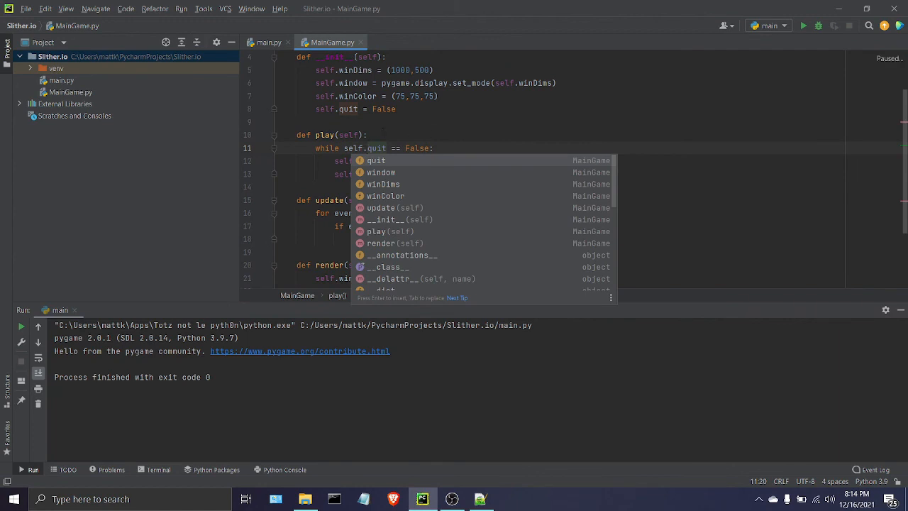
{"action": "left_click", "coordinate": [348, 109]}
{"action": "double_click", "coordinate": [348, 109]}
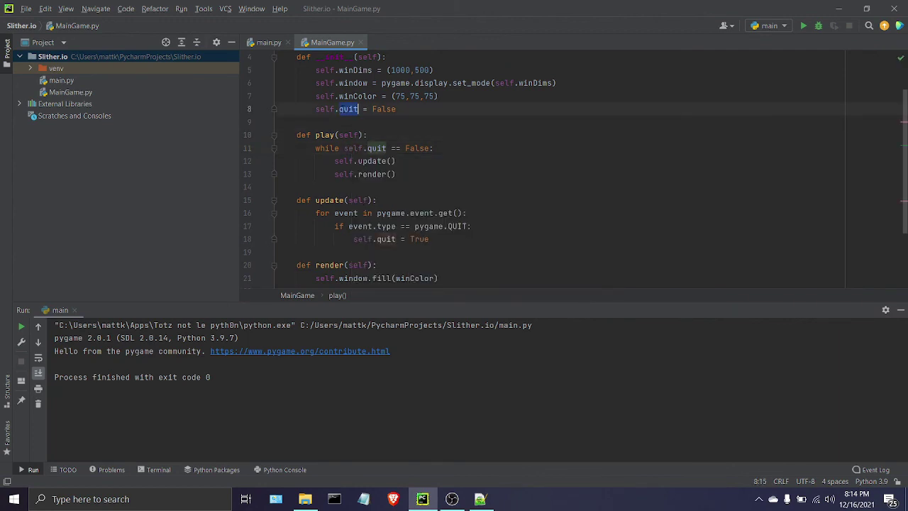
{"action": "left_click", "coordinate": [345, 110]}
{"action": "double_click", "coordinate": [377, 148]}
{"action": "scroll", "coordinate": [368, 152], "scroll_direction": "down", "scroll_amount": 1}
{"action": "scroll", "coordinate": [368, 152], "scroll_direction": "down", "scroll_amount": 1}
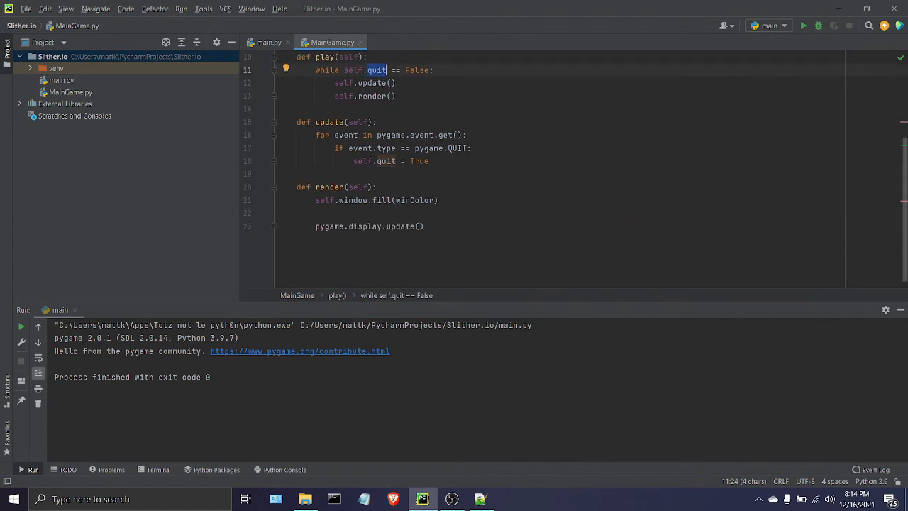
- Make render's fill call use self.winColor
{"action": "left_click", "coordinate": [395, 201]}
{"action": "type", "text": "s"}
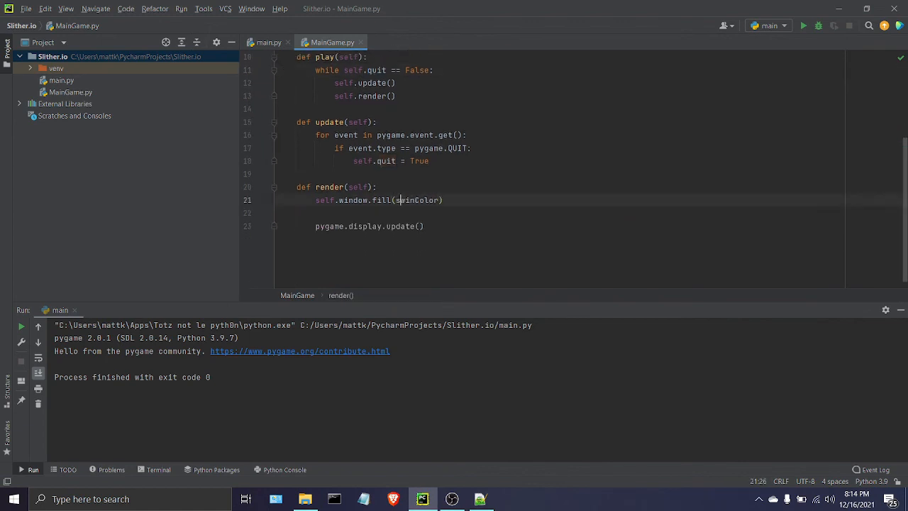
{"action": "type", "text": "elf."}
{"action": "key", "text": "Left"}
{"action": "key", "text": "Left"}
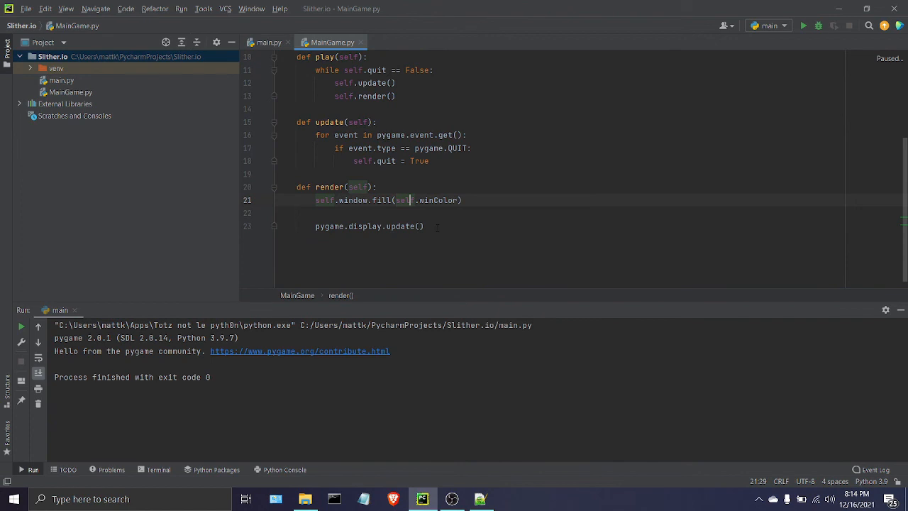
{"action": "scroll", "coordinate": [539, 170], "scroll_direction": "up", "scroll_amount": 1}
{"action": "scroll", "coordinate": [539, 170], "scroll_direction": "up", "scroll_amount": 1}
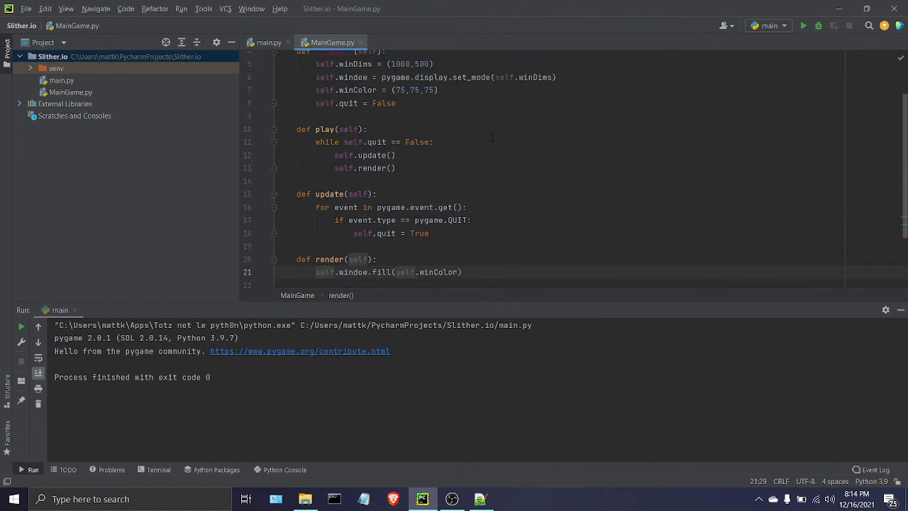
{"action": "scroll", "coordinate": [539, 170], "scroll_direction": "down", "scroll_amount": 1}
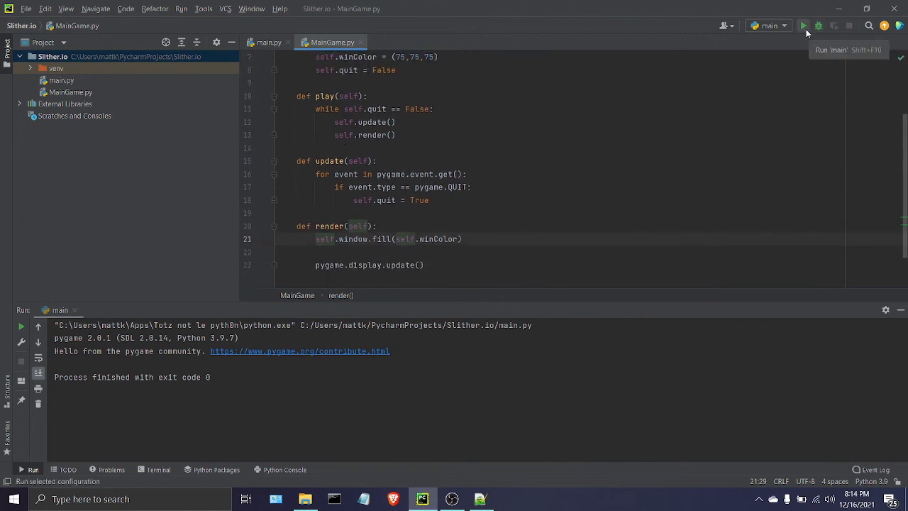
- Run main to open the dark grey pygame window, then close it to finish with exit code 0
{"action": "left_click", "coordinate": [806, 30]}
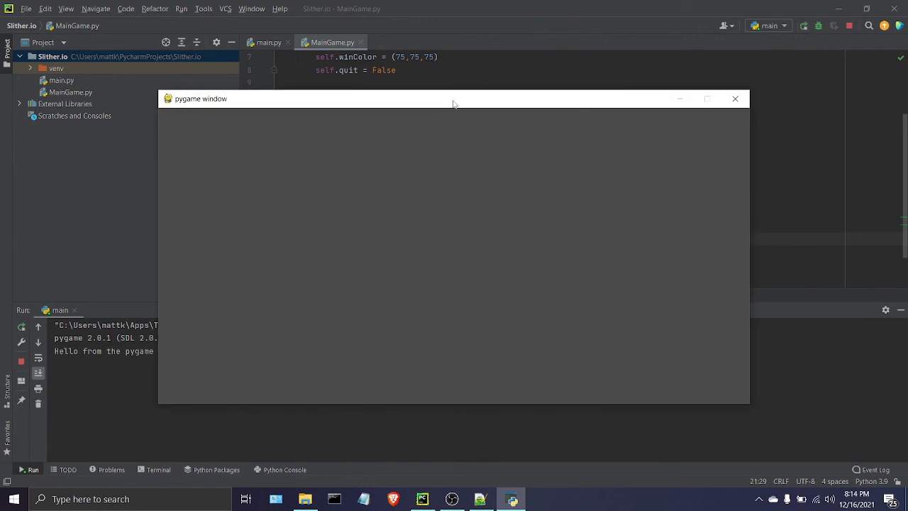
{"action": "mouse_move", "coordinate": [454, 101]}
{"action": "left_mouse_down"}
{"action": "mouse_move", "coordinate": [482, 68]}
{"action": "mouse_move", "coordinate": [341, 90]}
{"action": "mouse_move", "coordinate": [509, 95]}
{"action": "mouse_move", "coordinate": [411, 130]}
{"action": "mouse_move", "coordinate": [415, 112]}
{"action": "mouse_move", "coordinate": [487, 107]}
{"action": "mouse_move", "coordinate": [520, 71]}
{"action": "mouse_move", "coordinate": [464, 110]}
{"action": "mouse_move", "coordinate": [432, 73]}
{"action": "mouse_move", "coordinate": [355, 93]}
{"action": "mouse_move", "coordinate": [470, 73]}
{"action": "mouse_move", "coordinate": [513, 91]}
{"action": "mouse_move", "coordinate": [402, 92]}
{"action": "mouse_move", "coordinate": [442, 69]}
{"action": "mouse_move", "coordinate": [458, 72]}
{"action": "mouse_move", "coordinate": [392, 88]}
{"action": "mouse_move", "coordinate": [399, 96]}
{"action": "left_mouse_up"}
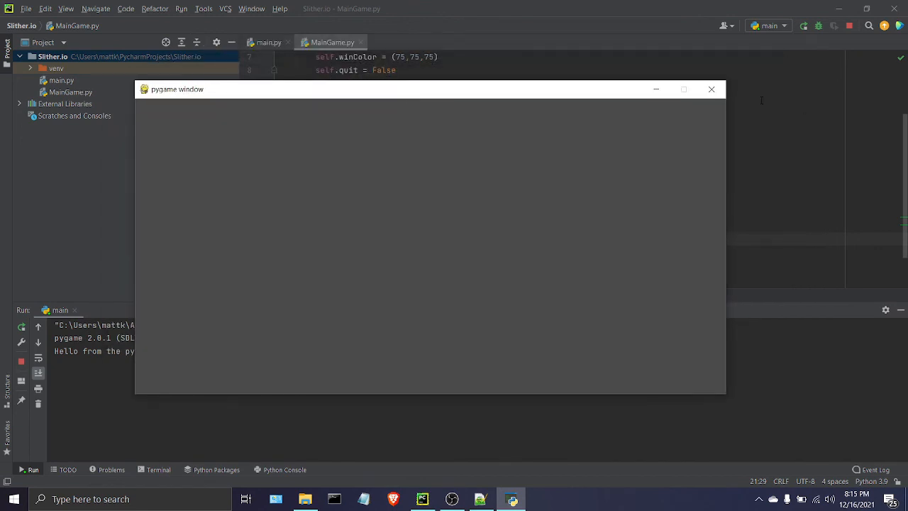
{"action": "left_click", "coordinate": [709, 90]}
{"action": "scroll", "coordinate": [503, 178], "scroll_direction": "up", "scroll_amount": 2}
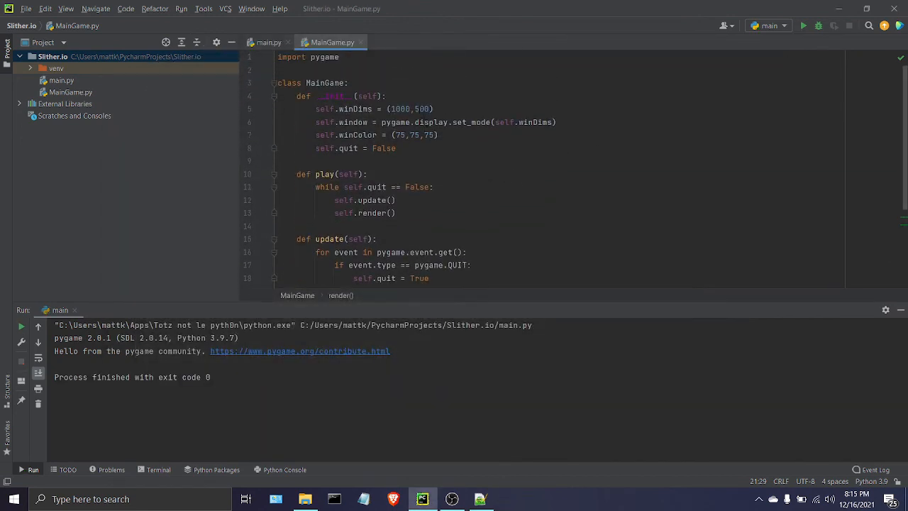
- Change winDims height from 500 to 700 and rerun main to open the taller window
{"action": "left_click_drag", "start_coordinate": [419, 108], "coordinate": [415, 111]}
{"action": "type", "text": "7"}
{"action": "left_click", "coordinate": [396, 147]}
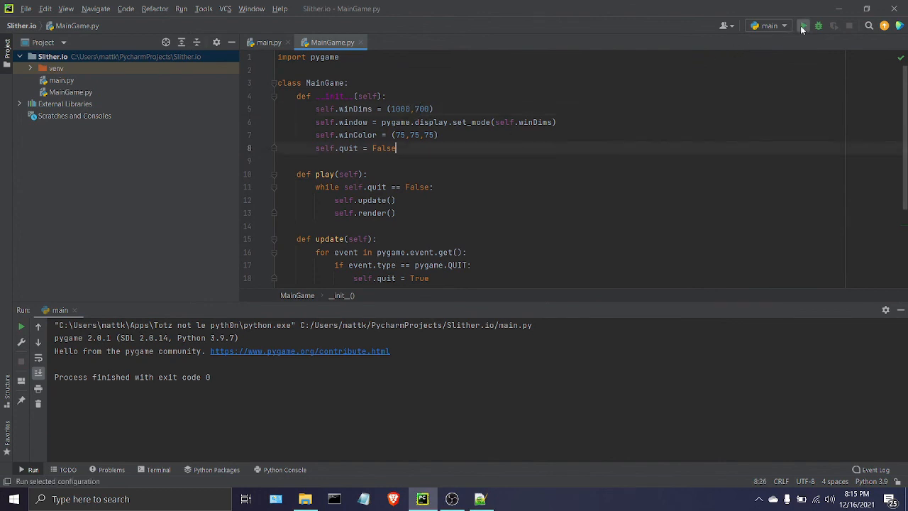
{"action": "left_click", "coordinate": [803, 27]}
{"action": "left_click_drag", "start_coordinate": [382, 44], "coordinate": [394, 42]}
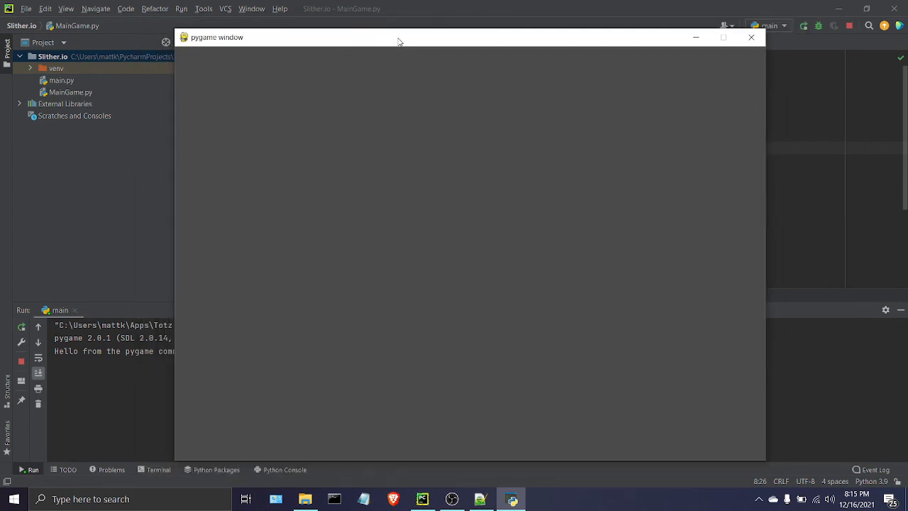
- Close the taller pygame window for exit code 0, glance over MainGame.py, then switch to main.py
{"action": "key", "text": "alt+F4"}
{"action": "scroll", "coordinate": [440, 233], "scroll_direction": "up", "scroll_amount": 3}
{"action": "left_click", "coordinate": [440, 227]}
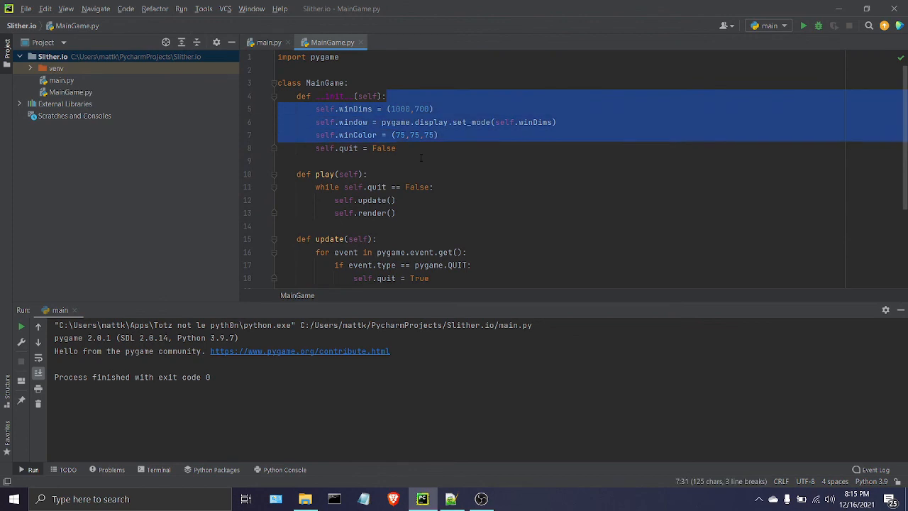
{"action": "left_click", "coordinate": [426, 239]}
{"action": "scroll", "coordinate": [460, 224], "scroll_direction": "down", "scroll_amount": 3}
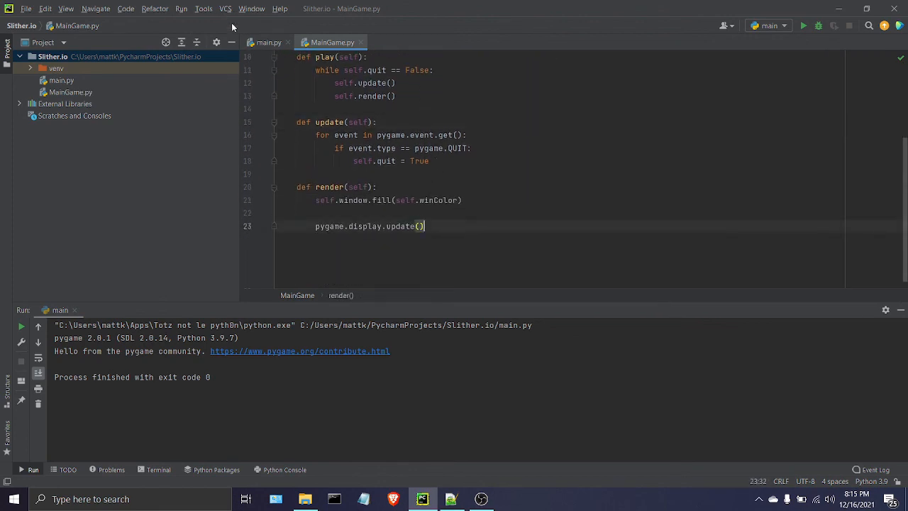
{"action": "left_click", "coordinate": [363, 122]}
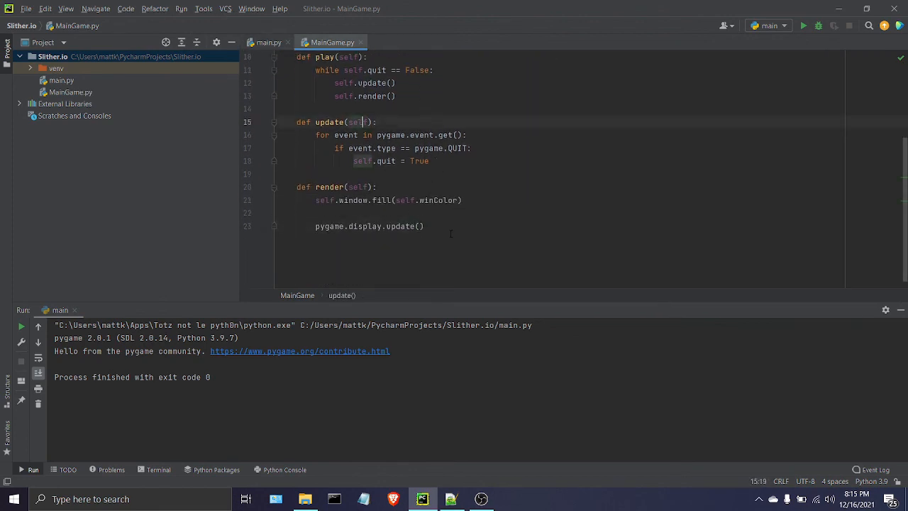
{"action": "left_click_drag", "start_coordinate": [450, 234], "coordinate": [324, 125]}
{"action": "scroll", "coordinate": [324, 126], "scroll_direction": "up", "scroll_amount": 2}
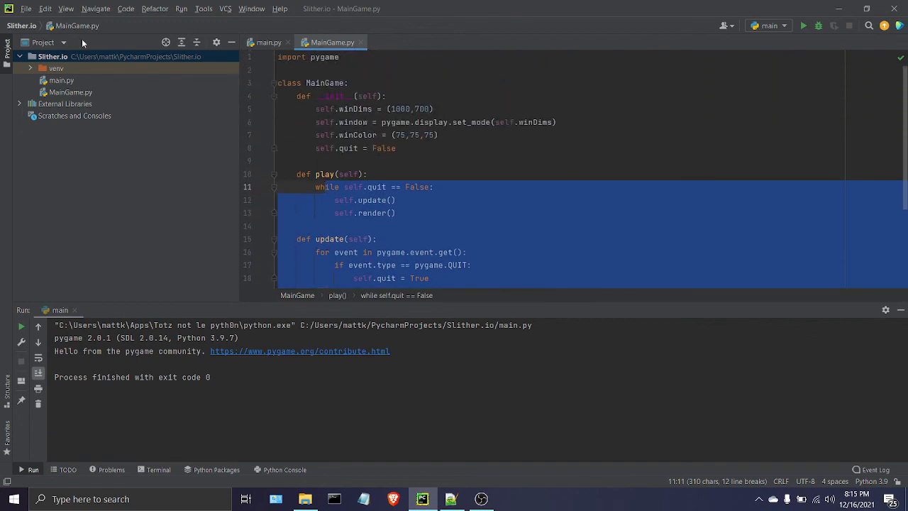
{"action": "left_click", "coordinate": [471, 122]}
{"action": "scroll", "coordinate": [471, 141], "scroll_direction": "down", "scroll_amount": 3}
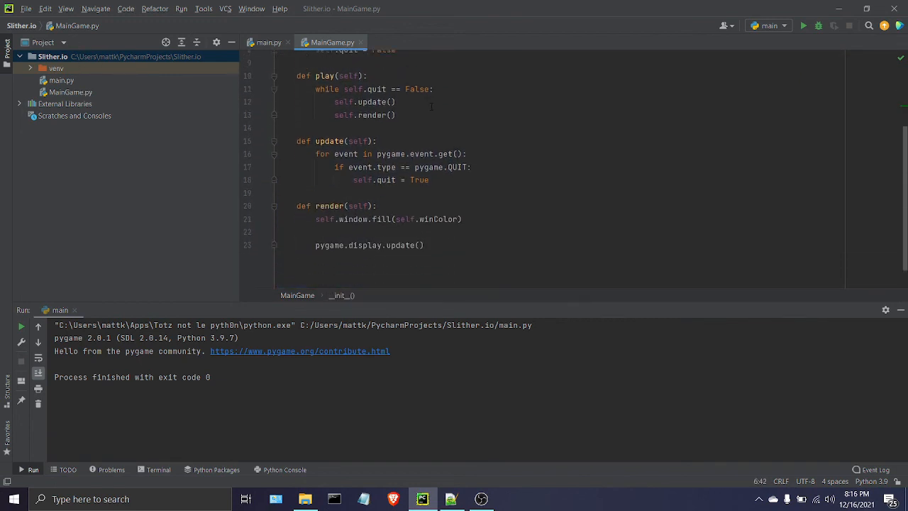
{"action": "scroll", "coordinate": [471, 142], "scroll_direction": "up", "scroll_amount": 3}
{"action": "left_click", "coordinate": [381, 122]}
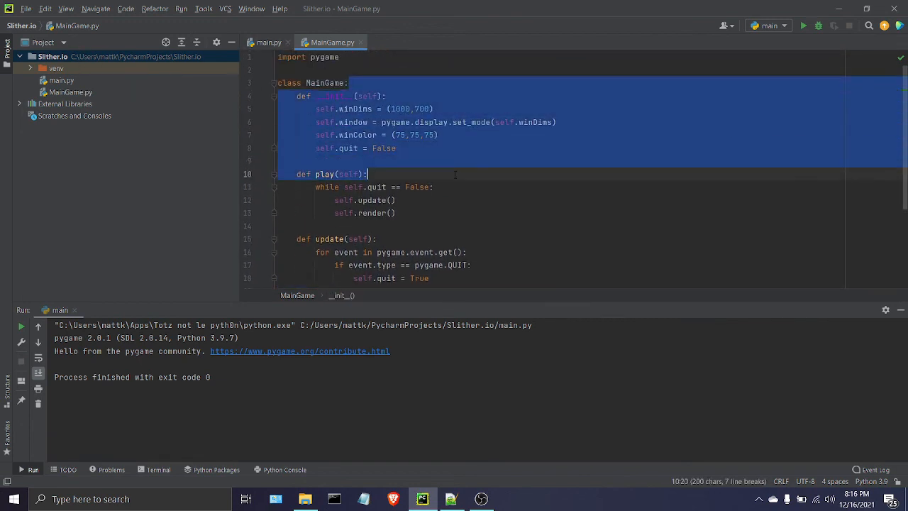
{"action": "left_click", "coordinate": [325, 174], "text": "ctrl"}
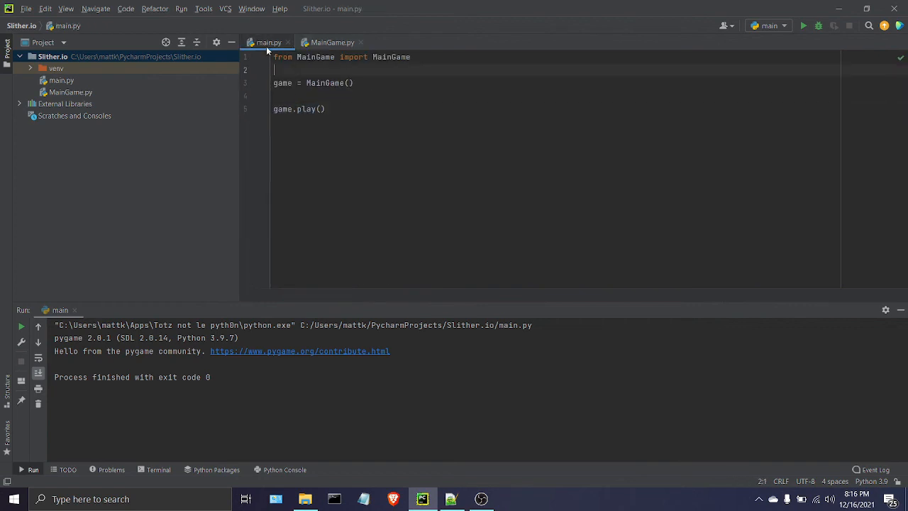
- Look over all of main.py's code, then switch back to MainGame.py
{"action": "key", "text": "ctrl+a"}
{"action": "left_click", "coordinate": [353, 109]}
{"action": "key", "text": "ctrl+a"}
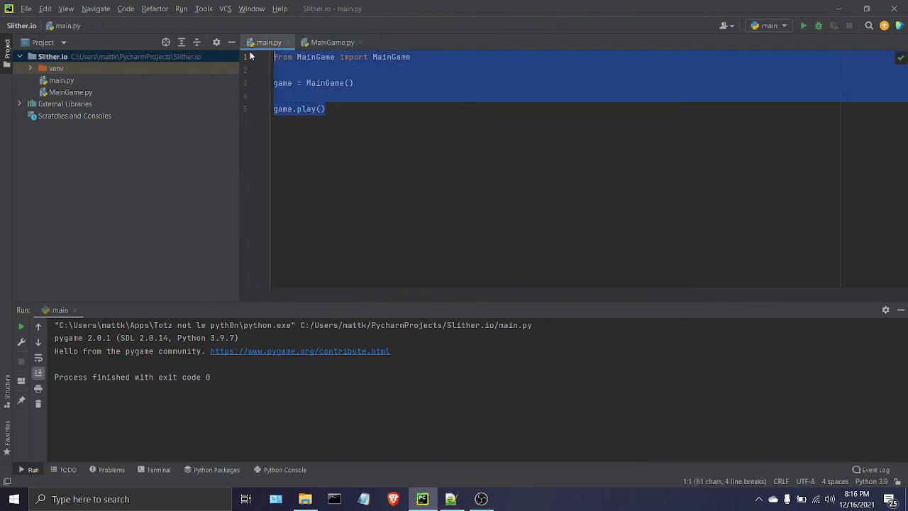
{"action": "key", "text": "Escape"}
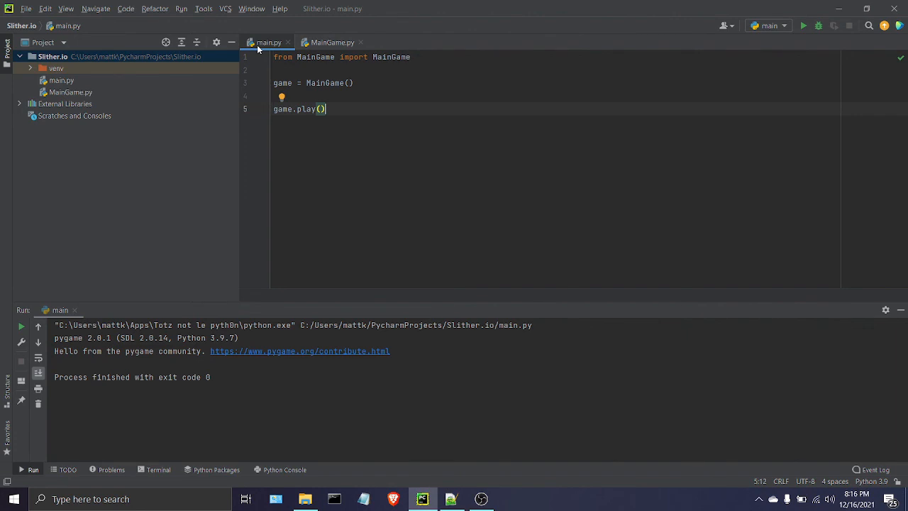
{"action": "left_click", "coordinate": [318, 44]}
{"action": "scroll", "coordinate": [496, 170], "scroll_direction": "down", "scroll_amount": 3}
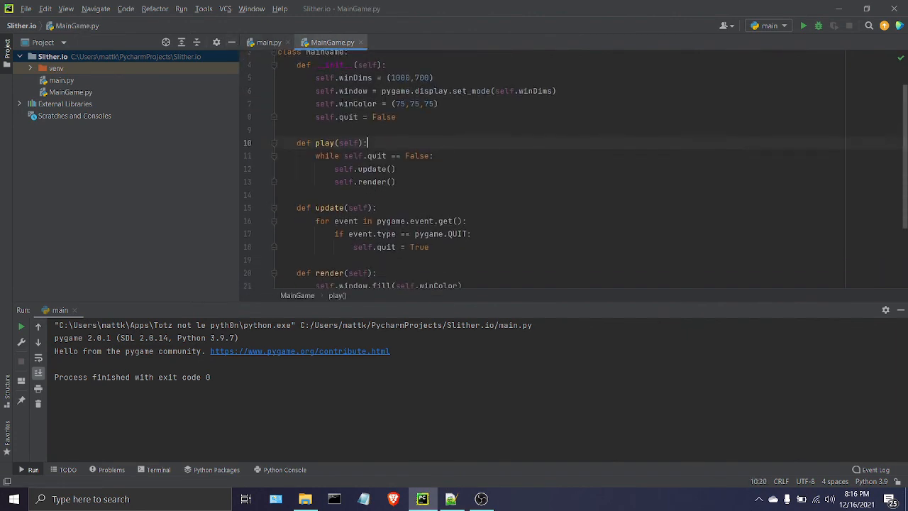
{"action": "scroll", "coordinate": [539, 171], "scroll_direction": "down", "scroll_amount": 1}
{"action": "scroll", "coordinate": [539, 170], "scroll_direction": "up", "scroll_amount": 2}
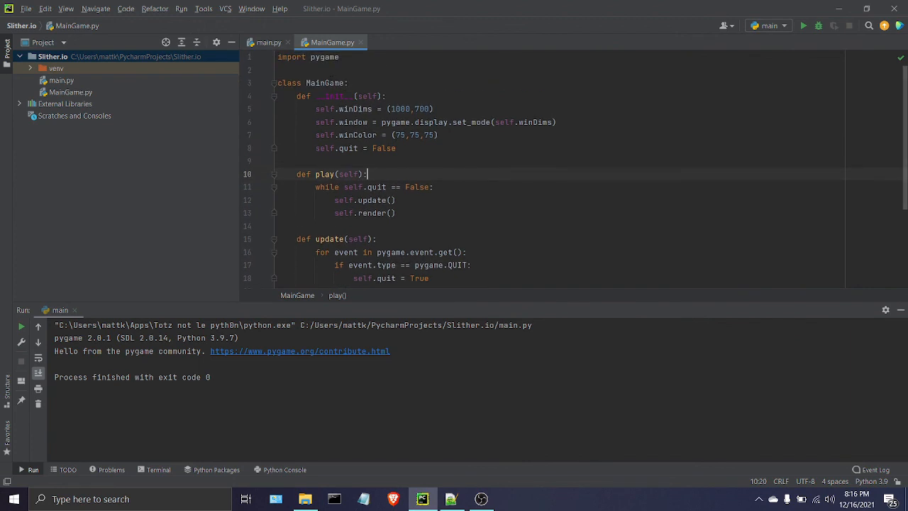
- Review the init method's window setup and the play method's game loop
{"action": "left_click", "coordinate": [337, 95]}
{"action": "mouse_move", "coordinate": [339, 108]}
{"action": "left_mouse_down"}
{"action": "mouse_move", "coordinate": [550, 122]}
{"action": "mouse_move", "coordinate": [363, 147]}
{"action": "mouse_move", "coordinate": [278, 147]}
{"action": "mouse_move", "coordinate": [278, 96]}
{"action": "left_mouse_up"}
{"action": "left_click", "coordinate": [364, 147]}
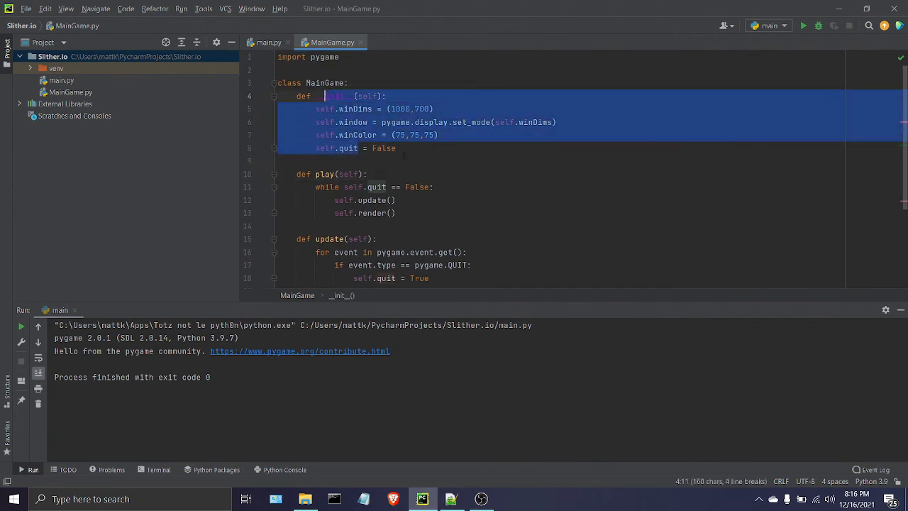
{"action": "scroll", "coordinate": [278, 108], "scroll_direction": "down", "scroll_amount": 1}
{"action": "left_click", "coordinate": [278, 108]}
{"action": "scroll", "coordinate": [278, 108], "scroll_direction": "down", "scroll_amount": 1}
{"action": "scroll", "coordinate": [278, 108], "scroll_direction": "down", "scroll_amount": 1}
{"action": "scroll", "coordinate": [278, 108], "scroll_direction": "up", "scroll_amount": 1}
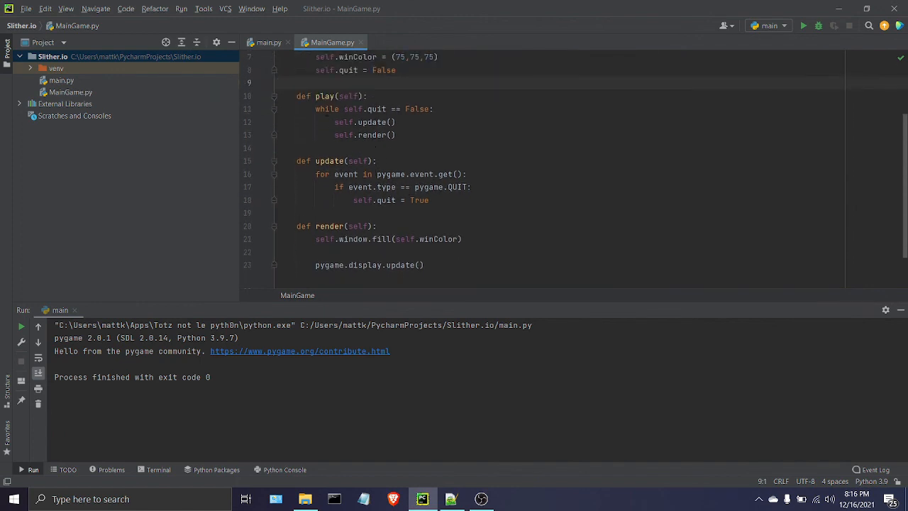
{"action": "double_click", "coordinate": [325, 96]}
{"action": "double_click", "coordinate": [325, 95]}
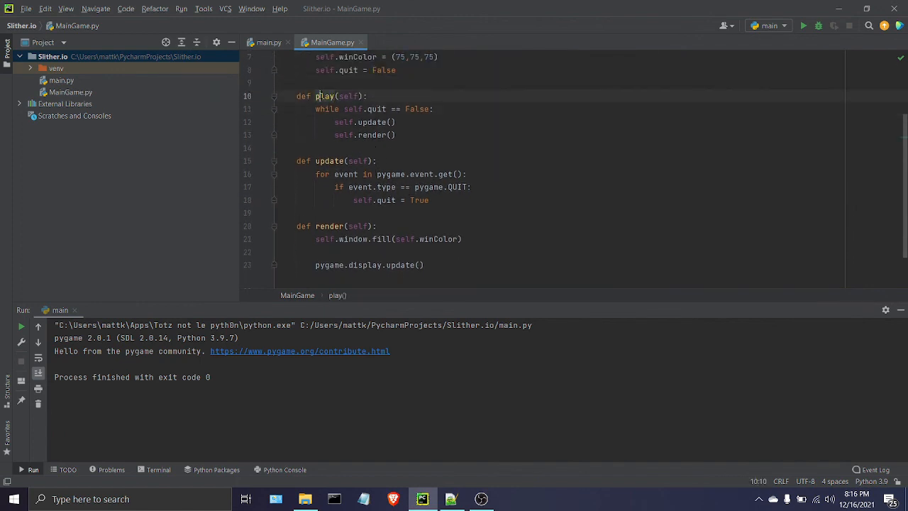
{"action": "left_click_drag", "start_coordinate": [278, 96], "coordinate": [362, 129]}
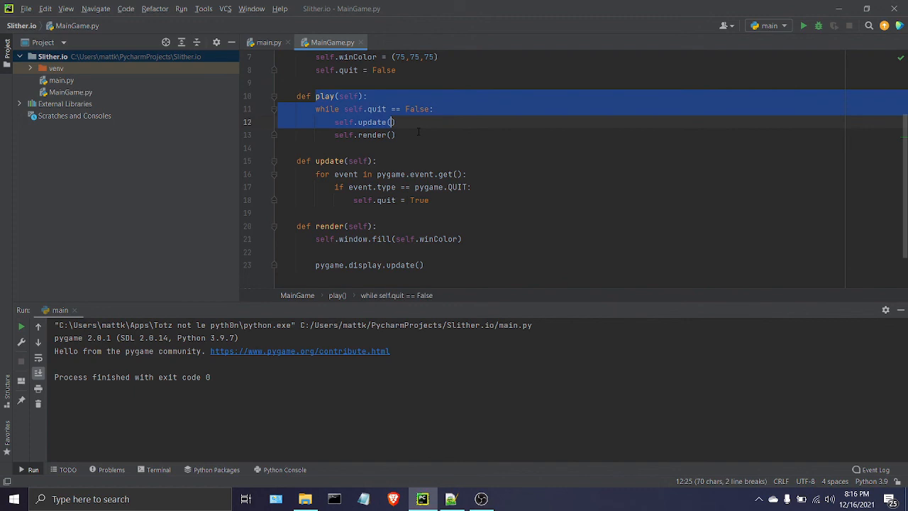
{"action": "left_click", "coordinate": [408, 134]}
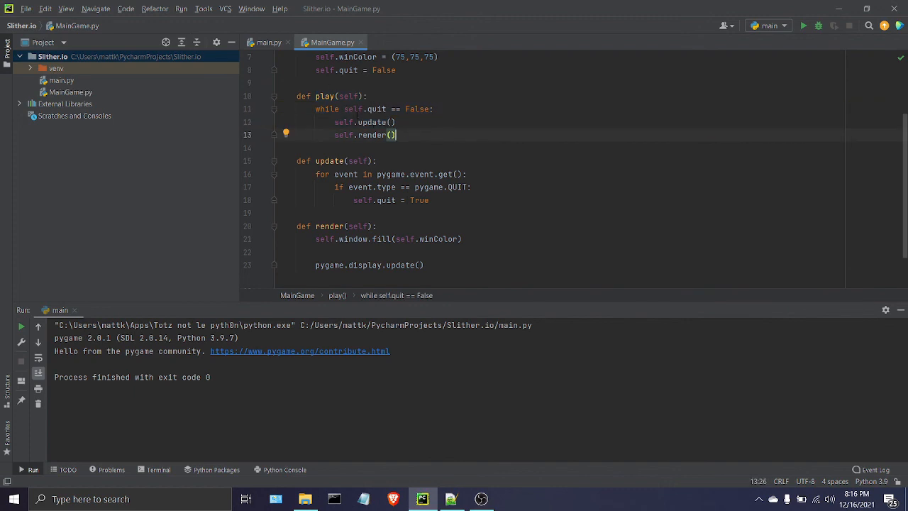
- Review the update and render calls inside play's loop
{"action": "double_click", "coordinate": [372, 122]}
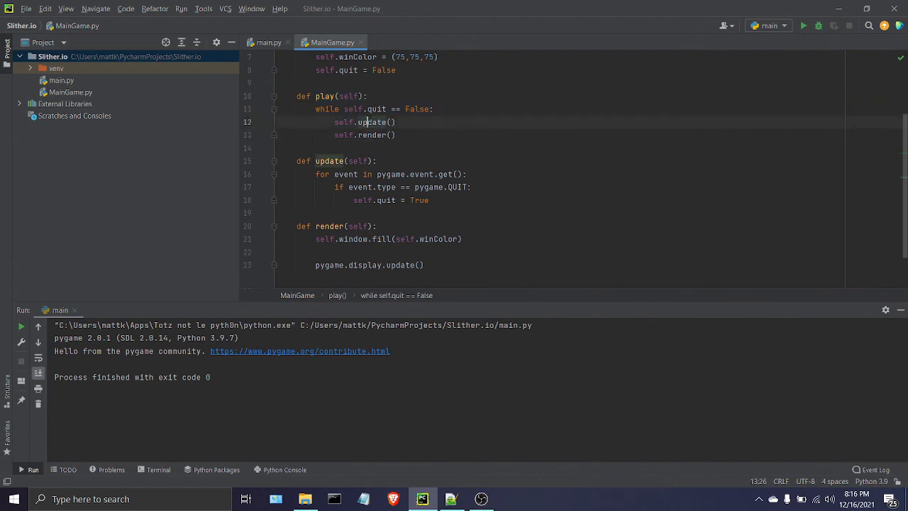
{"action": "double_click", "coordinate": [372, 135]}
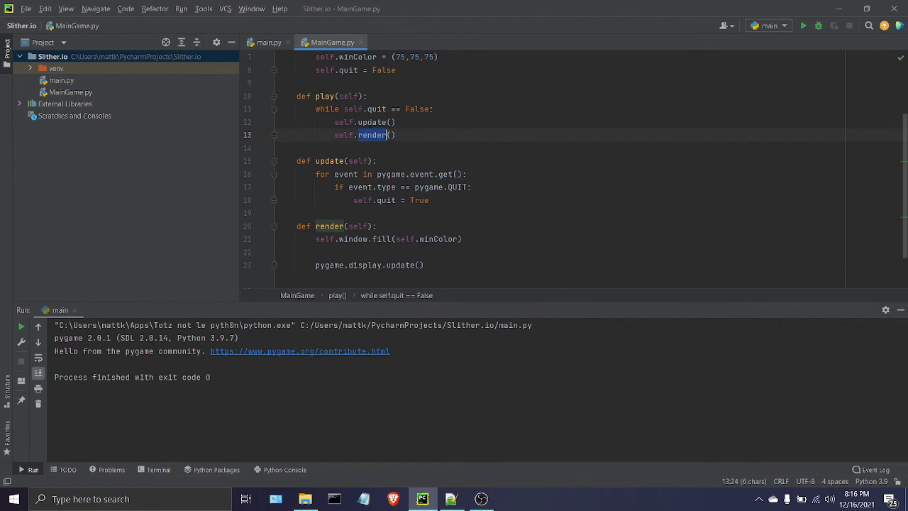
{"action": "double_click", "coordinate": [372, 123]}
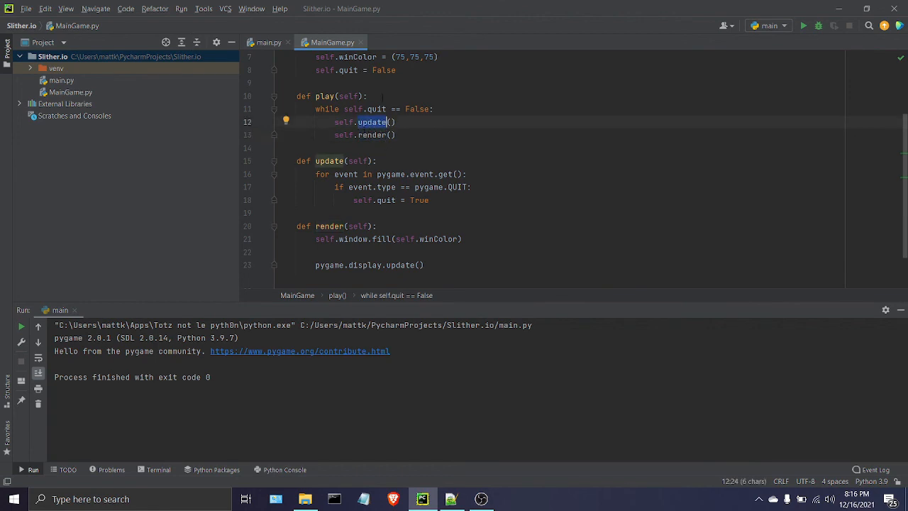
{"action": "double_click", "coordinate": [372, 134]}
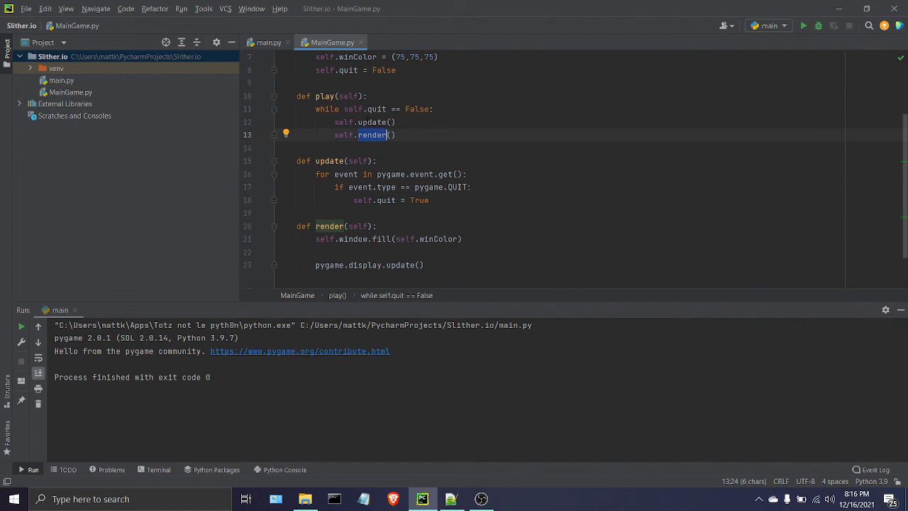
{"action": "double_click", "coordinate": [371, 122]}
{"action": "double_click", "coordinate": [370, 122]}
{"action": "double_click", "coordinate": [325, 95]}
{"action": "left_click", "coordinate": [316, 109]}
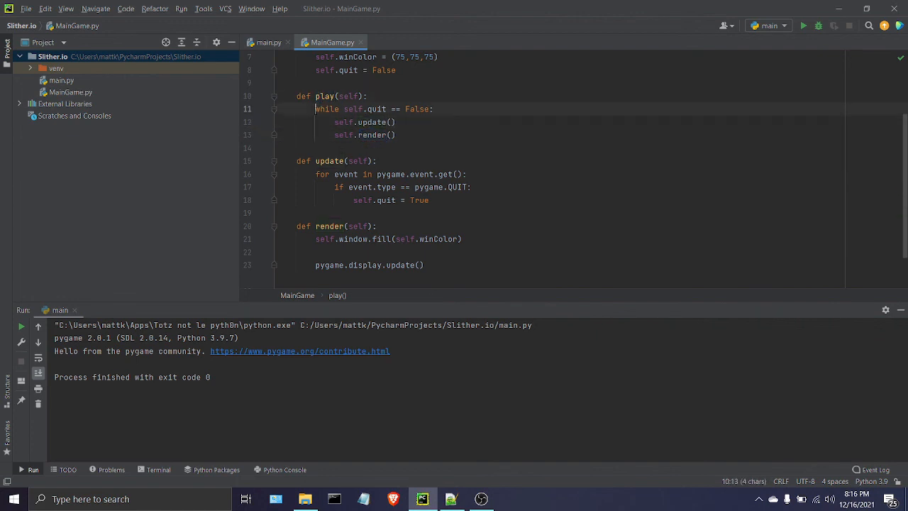
{"action": "double_click", "coordinate": [371, 122]}
{"action": "double_click", "coordinate": [372, 134]}
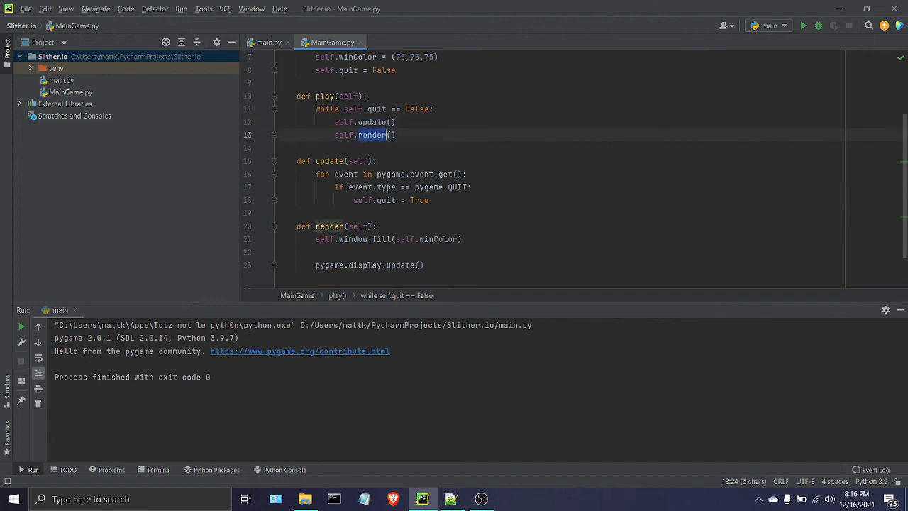
{"action": "double_click", "coordinate": [372, 134]}
- Review the quit flag in the loop condition, then run main to open the game window
{"action": "double_click", "coordinate": [377, 108]}
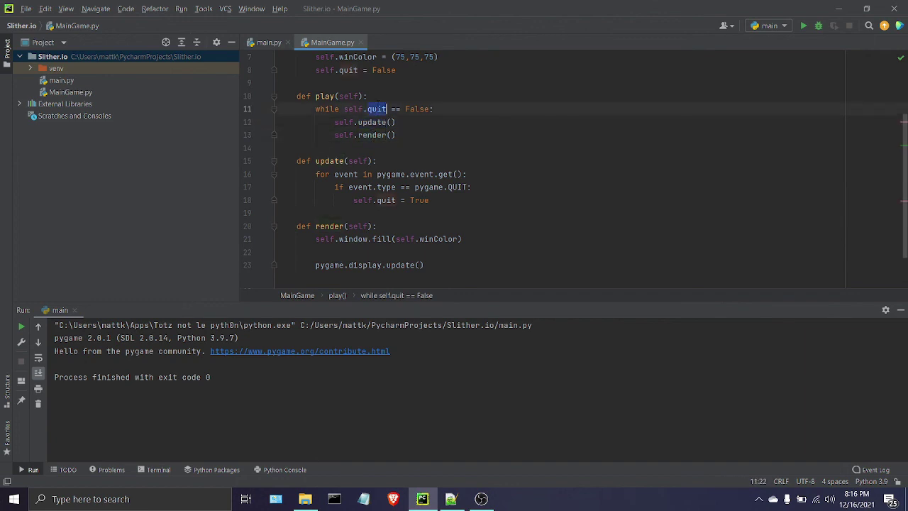
{"action": "left_click", "coordinate": [395, 108]}
{"action": "scroll", "coordinate": [454, 163], "scroll_direction": "down", "scroll_amount": 2}
{"action": "double_click", "coordinate": [377, 70]}
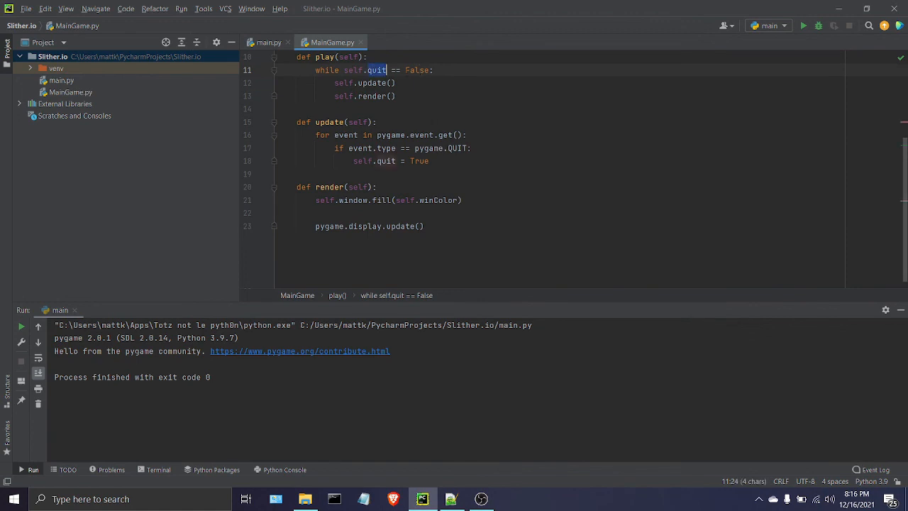
{"action": "left_click", "coordinate": [420, 70]}
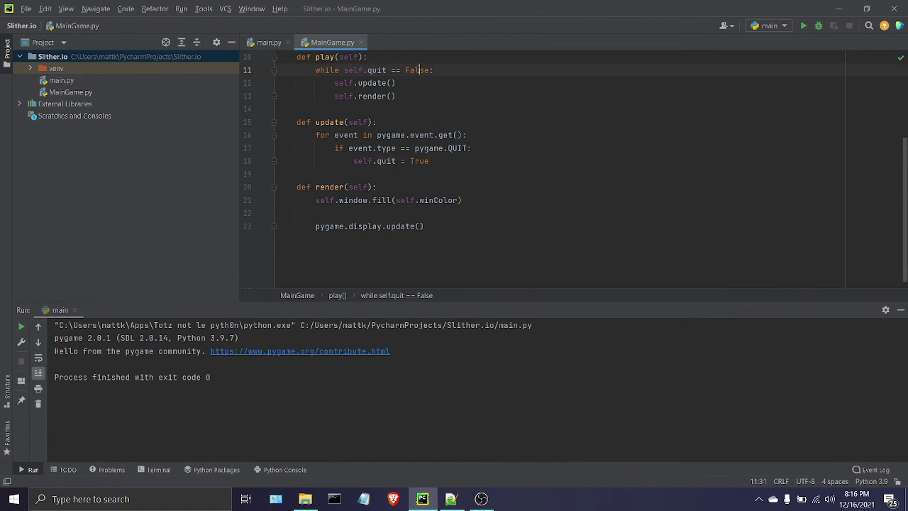
{"action": "left_click", "coordinate": [430, 161]}
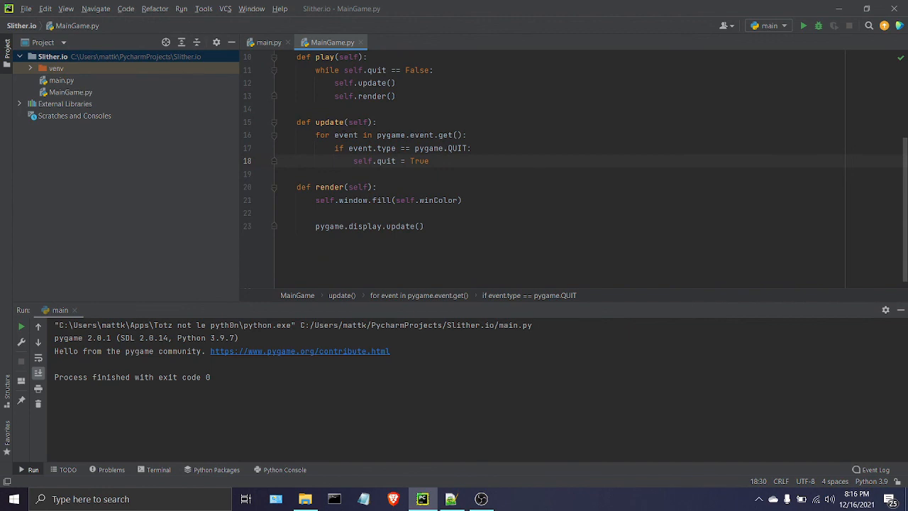
{"action": "left_click", "coordinate": [803, 26]}
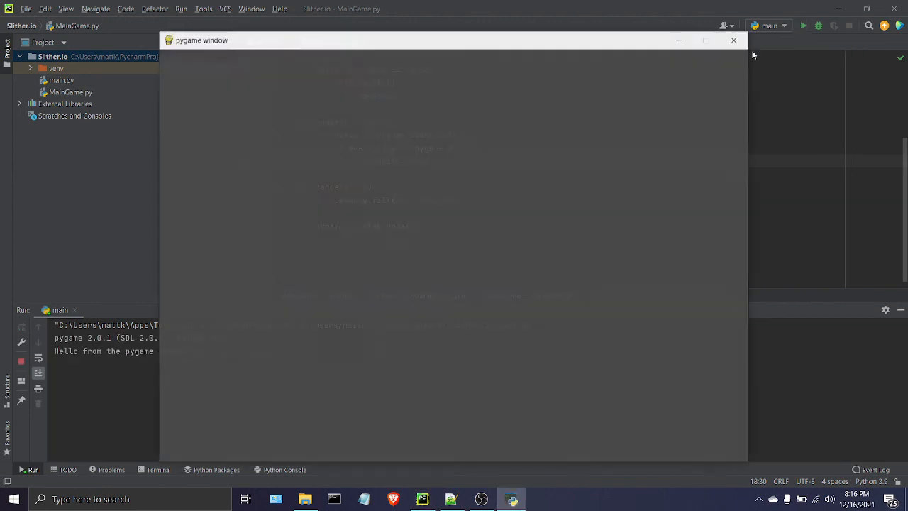
- Move the dark grey pygame window, then close it so the run ends with exit code 0
{"action": "mouse_move", "coordinate": [629, 45]}
{"action": "left_mouse_down"}
{"action": "mouse_move", "coordinate": [649, 49]}
{"action": "mouse_move", "coordinate": [666, 34]}
{"action": "mouse_move", "coordinate": [604, 40]}
{"action": "mouse_move", "coordinate": [716, 36]}
{"action": "left_mouse_up"}
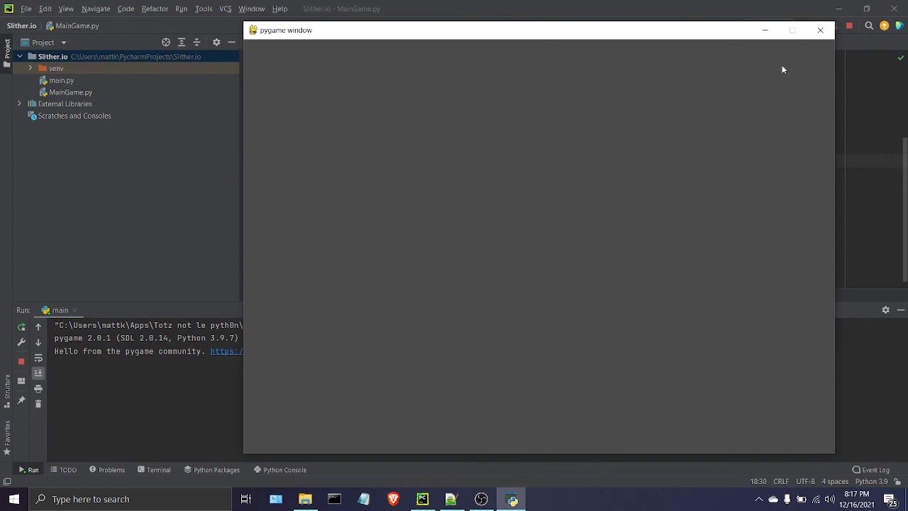
{"action": "left_click", "coordinate": [820, 31]}
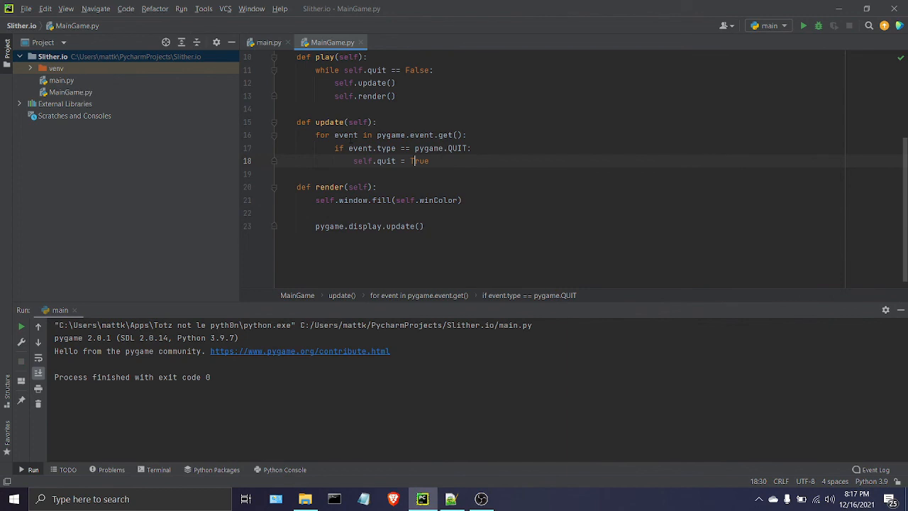
{"action": "double_click", "coordinate": [346, 135]}
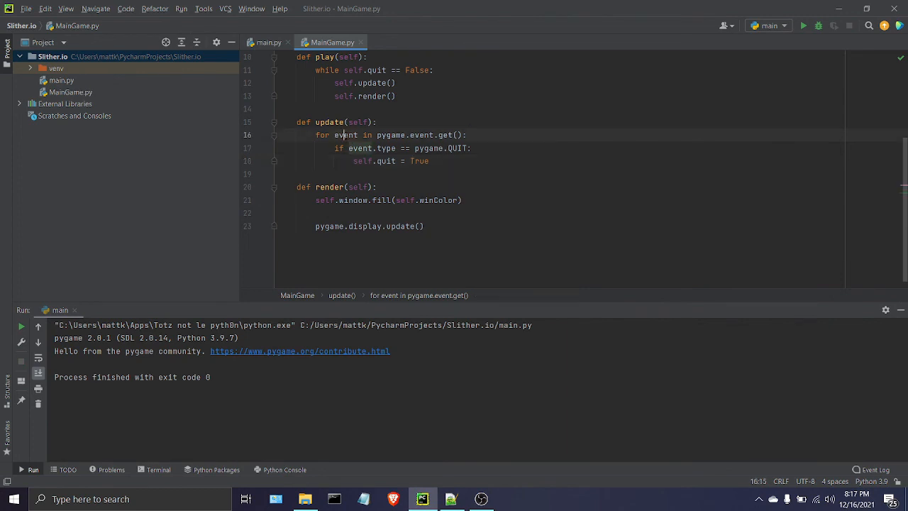
{"action": "double_click", "coordinate": [428, 148]}
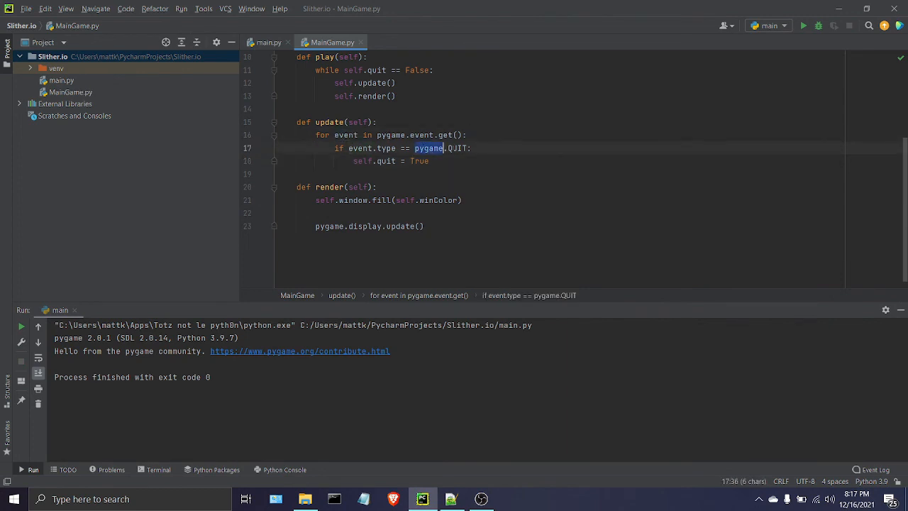
{"action": "left_click", "coordinate": [415, 148]}
{"action": "left_click_drag", "start_coordinate": [414, 149], "coordinate": [466, 148]}
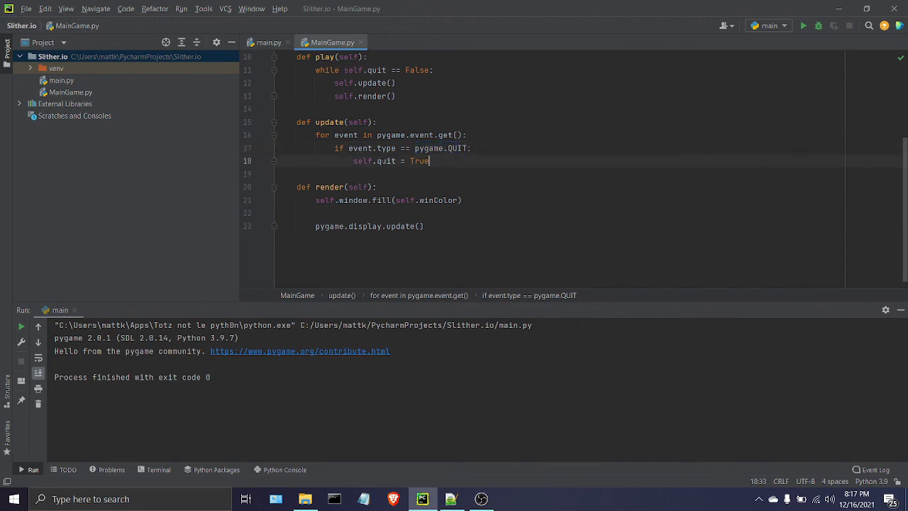
{"action": "left_click_drag", "start_coordinate": [373, 161], "coordinate": [429, 161]}
{"action": "left_click", "coordinate": [456, 165]}
{"action": "scroll", "coordinate": [463, 148], "scroll_direction": "up", "scroll_amount": 3}
{"action": "scroll", "coordinate": [405, 177], "scroll_direction": "down", "scroll_amount": 3}
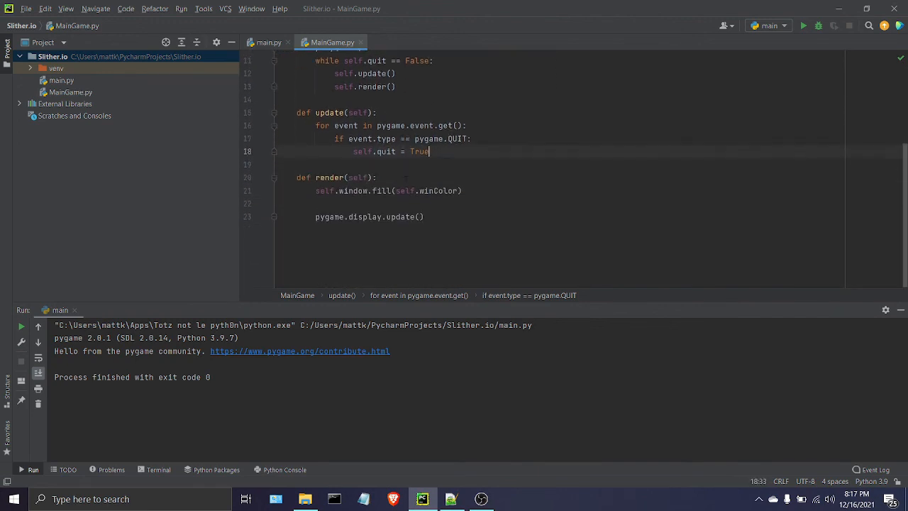